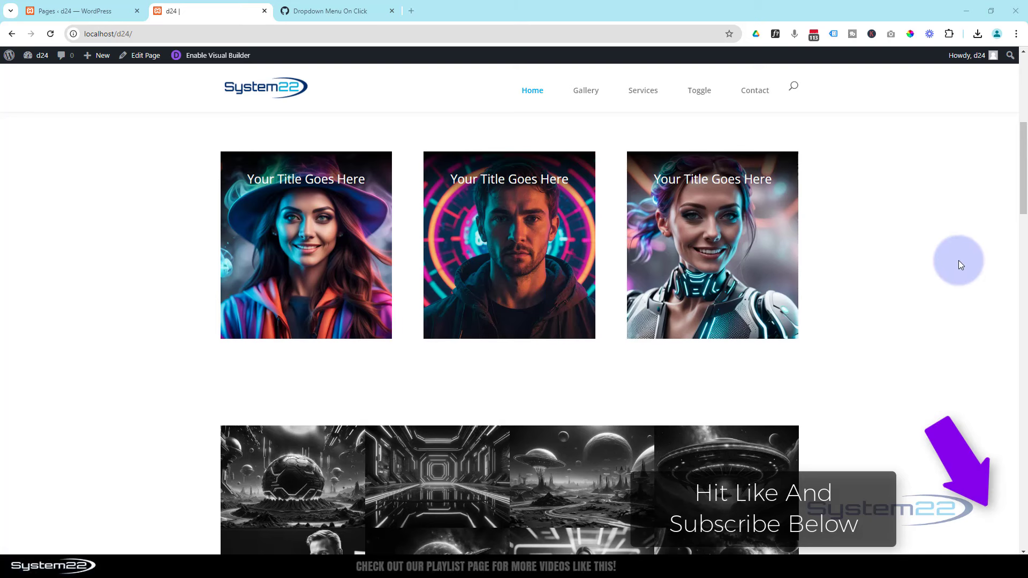
{"action": "mouse_move", "coordinate": [509, 246]}
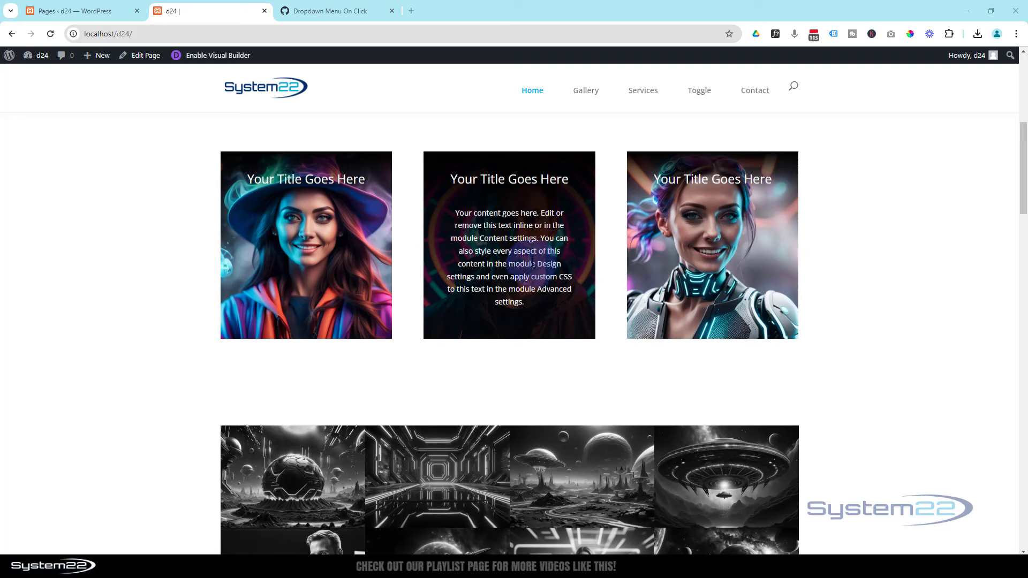
Check each portrait card on the live page for the darkened image and revealed body text.
{"action": "mouse_move", "coordinate": [298, 261]}
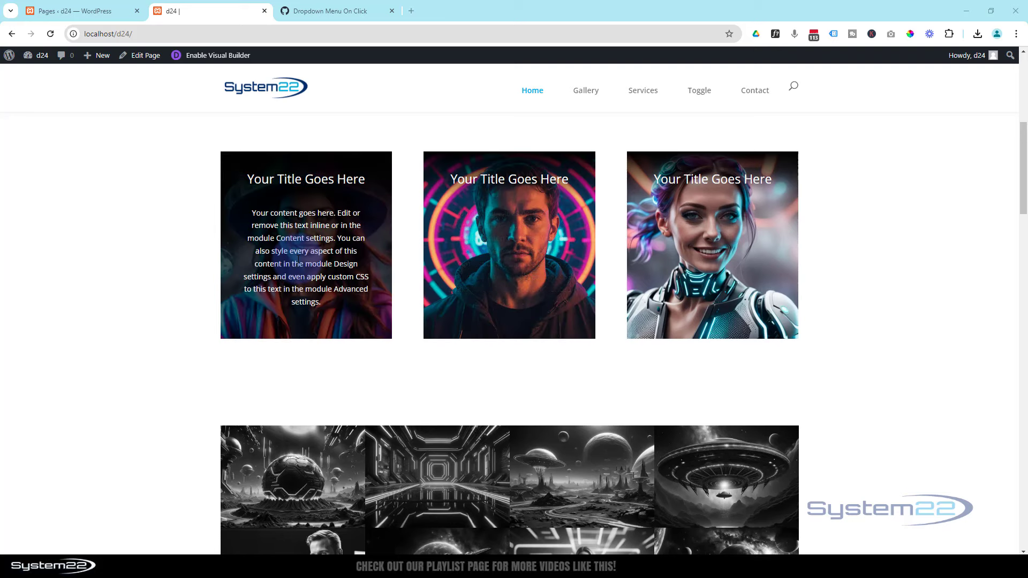
{"action": "mouse_move", "coordinate": [648, 262]}
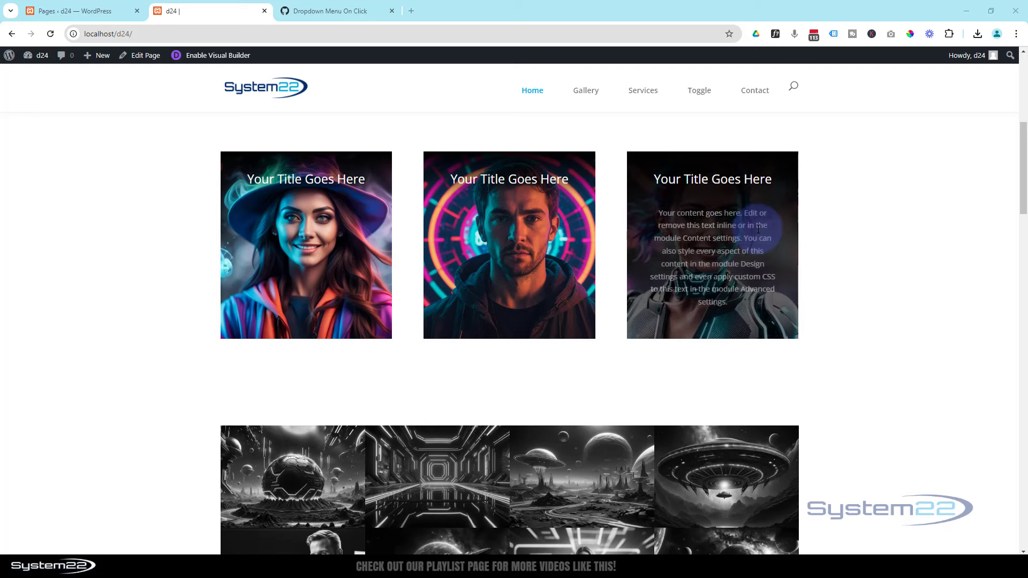
{"action": "mouse_move", "coordinate": [506, 222]}
{"action": "mouse_move", "coordinate": [291, 236]}
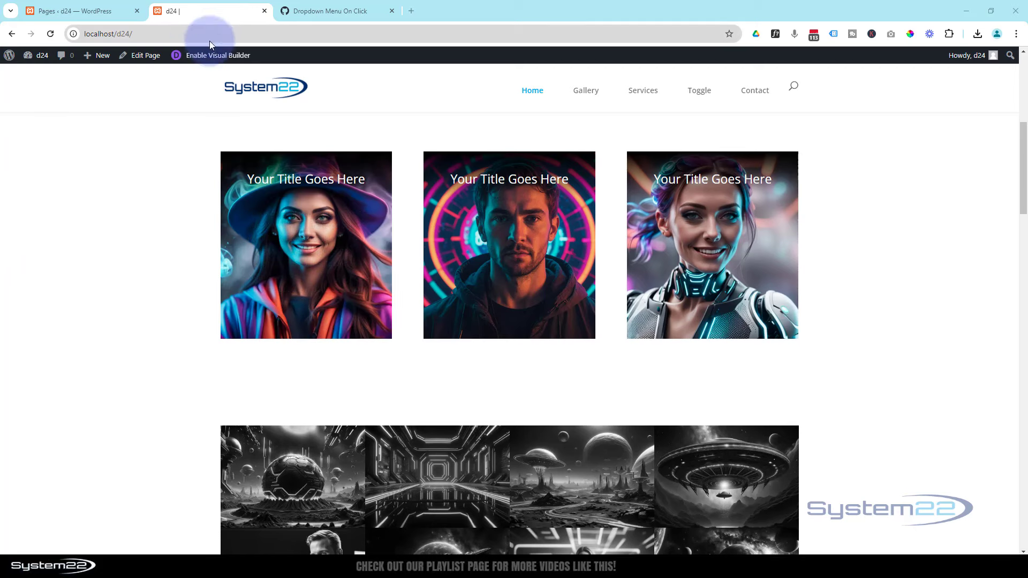
Open the home page in the Visual Builder and add a three-column row with a Call To Action module.
{"action": "left_click", "coordinate": [211, 56]}
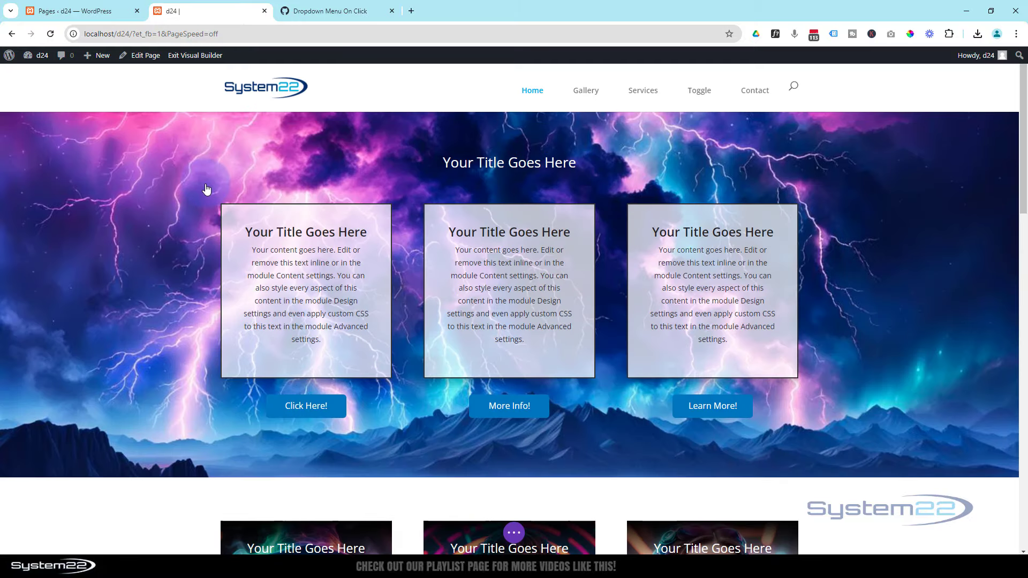
{"action": "scroll", "coordinate": [206, 190], "scroll_direction": "down", "scroll_amount": 10}
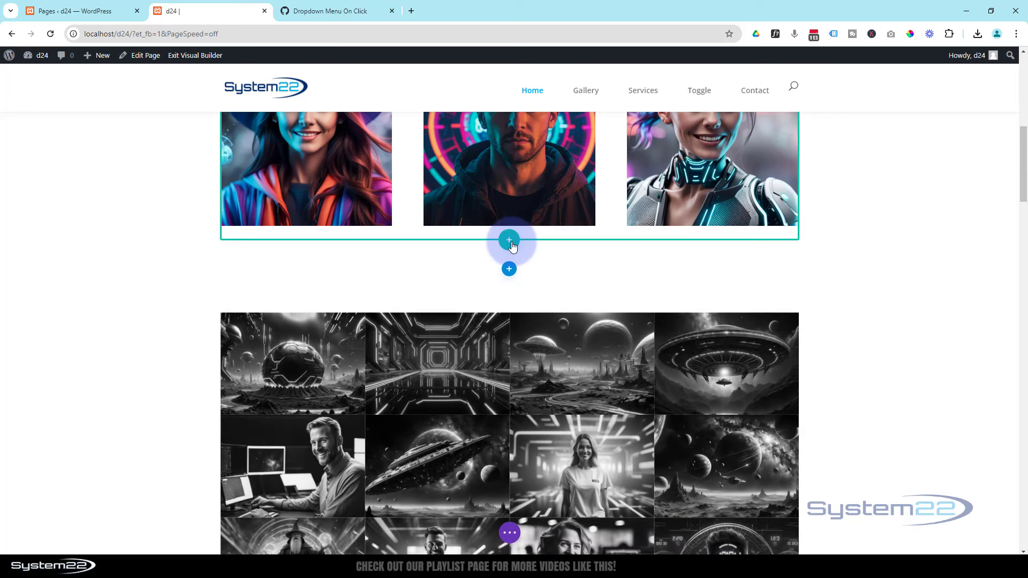
{"action": "left_click", "coordinate": [509, 242]}
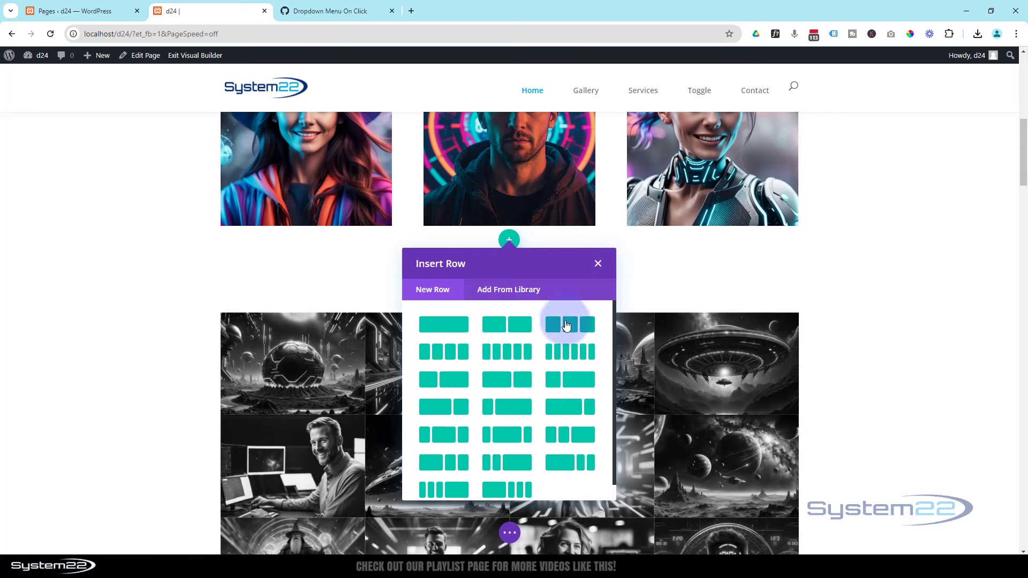
{"action": "left_click", "coordinate": [574, 327]}
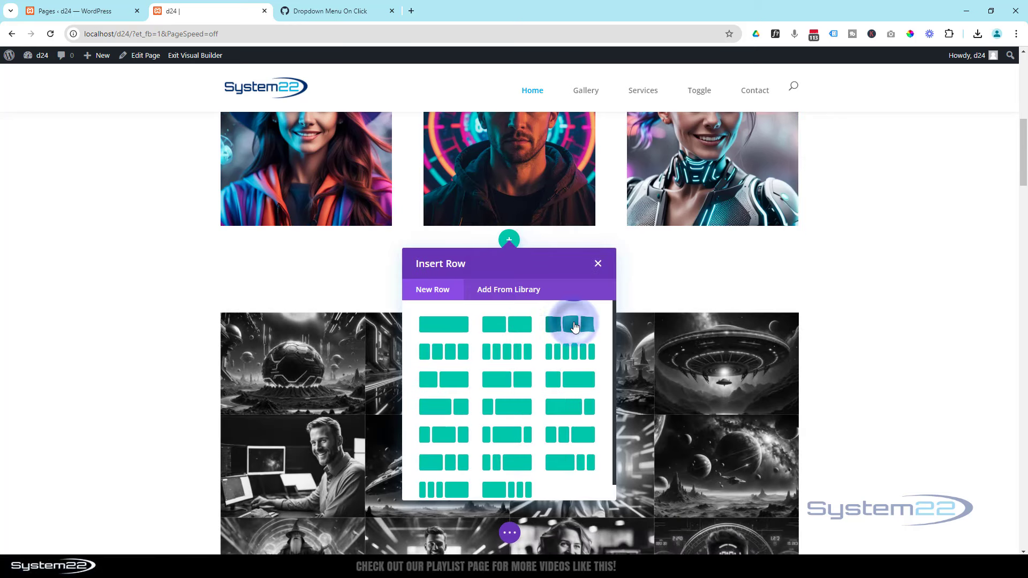
{"action": "left_click", "coordinate": [303, 265]}
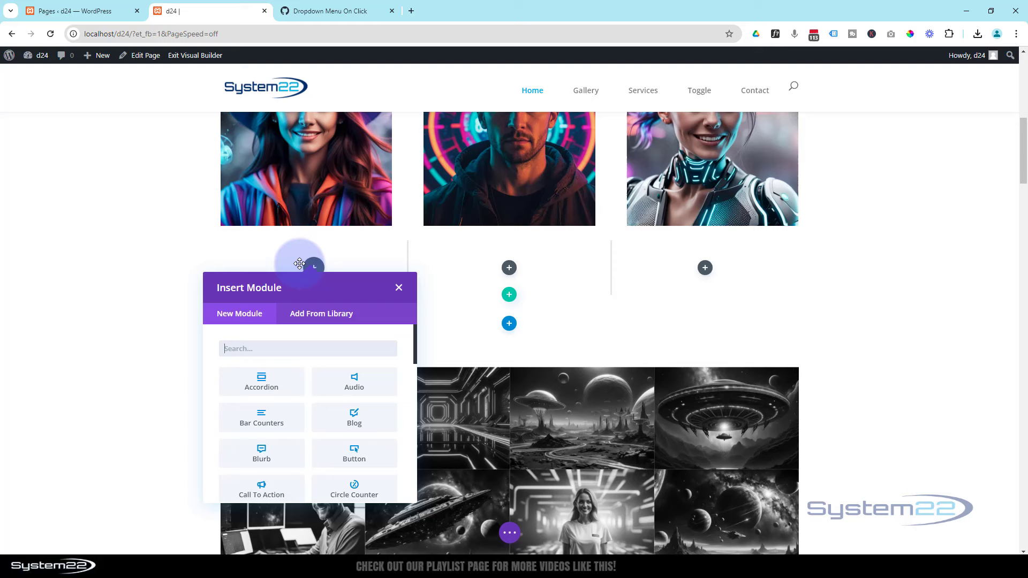
{"action": "scroll", "coordinate": [259, 422], "scroll_direction": "down", "scroll_amount": 1}
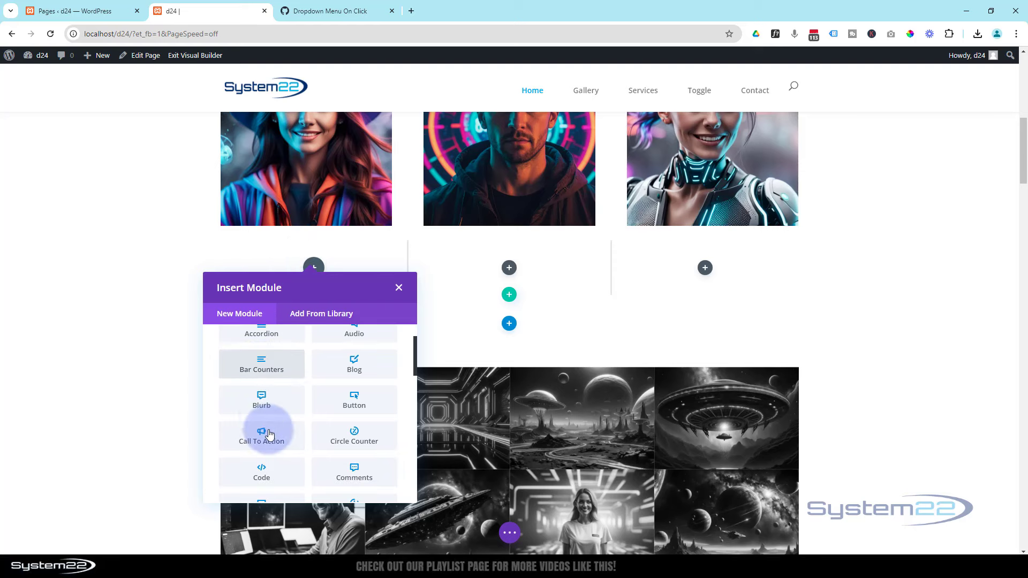
{"action": "left_click", "coordinate": [271, 437]}
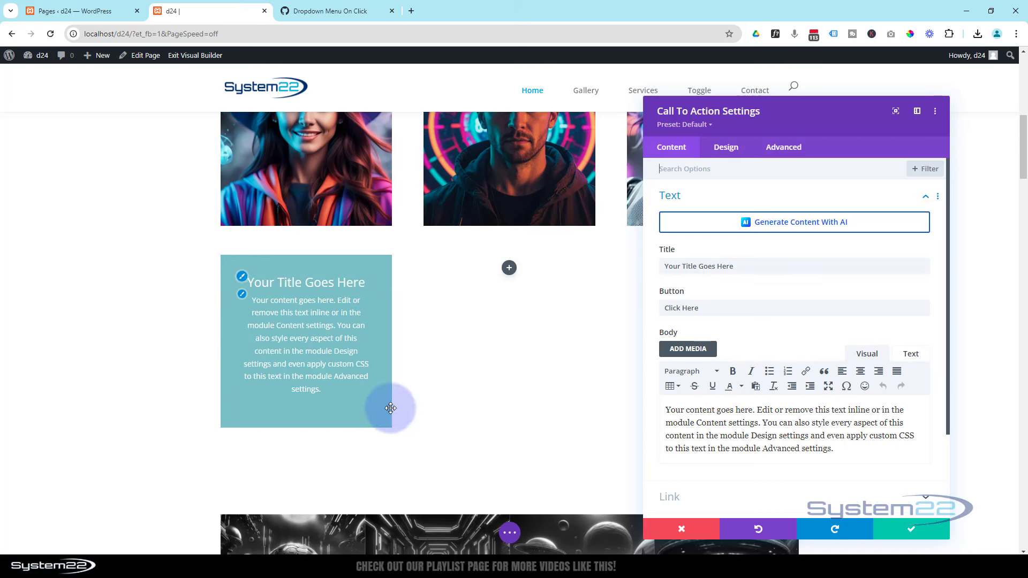
Set the robot woman photo from the media library as the Call To Action background image.
{"action": "scroll", "coordinate": [452, 366], "scroll_direction": "up", "scroll_amount": 1}
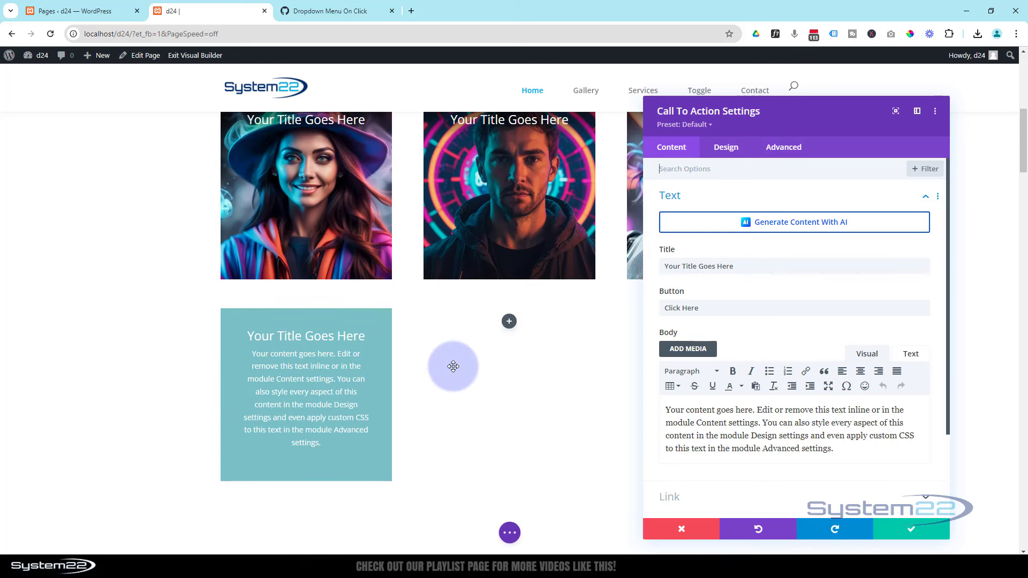
{"action": "scroll", "coordinate": [453, 366], "scroll_direction": "up", "scroll_amount": 1}
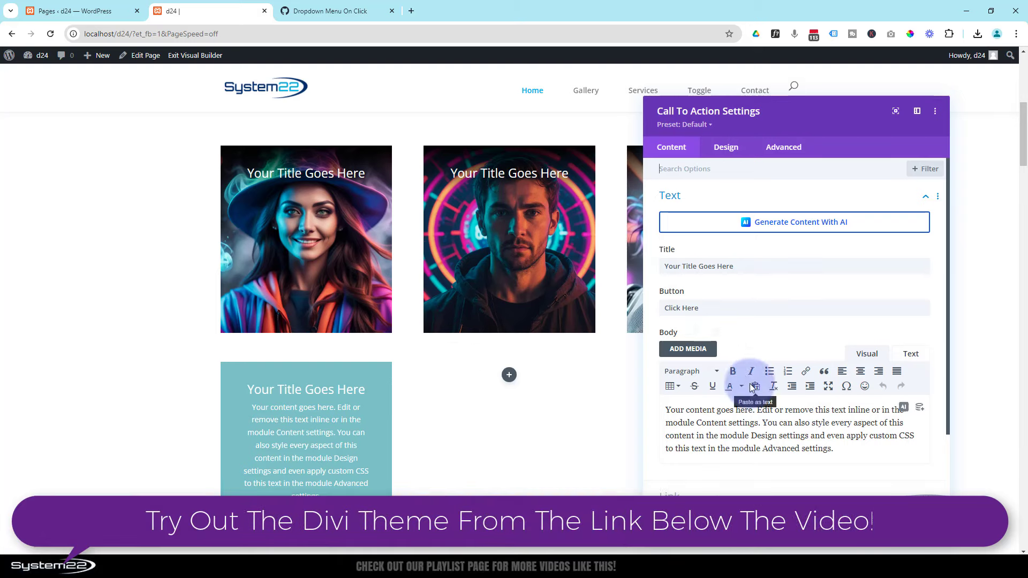
{"action": "scroll", "coordinate": [751, 390], "scroll_direction": "down", "scroll_amount": 2}
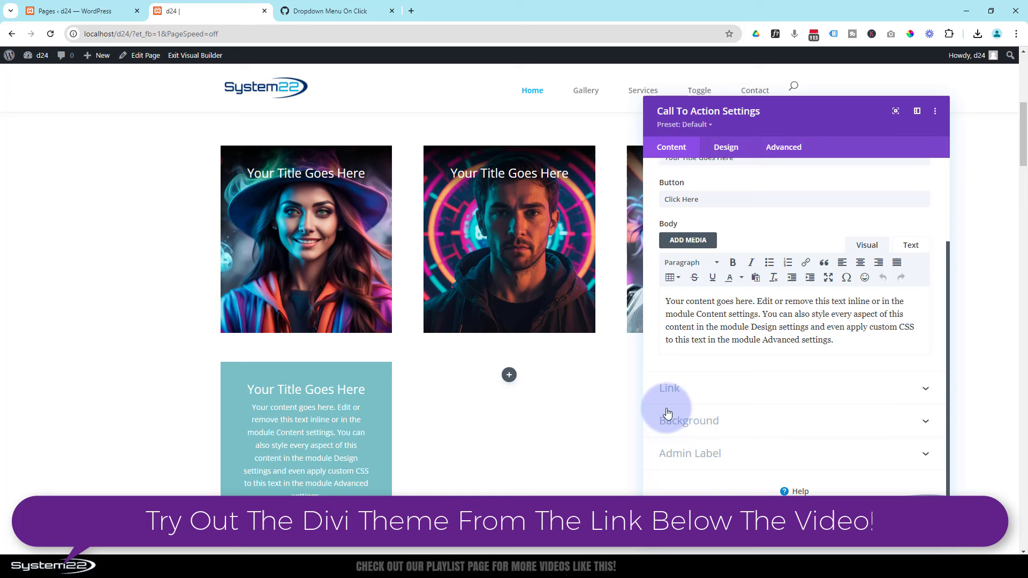
{"action": "left_click", "coordinate": [728, 422]}
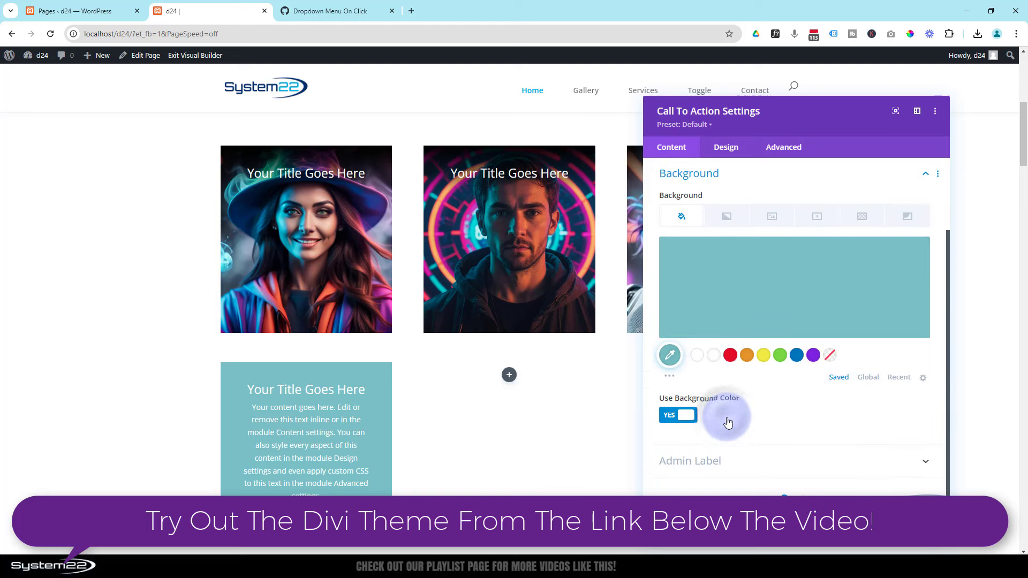
{"action": "left_click", "coordinate": [773, 216]}
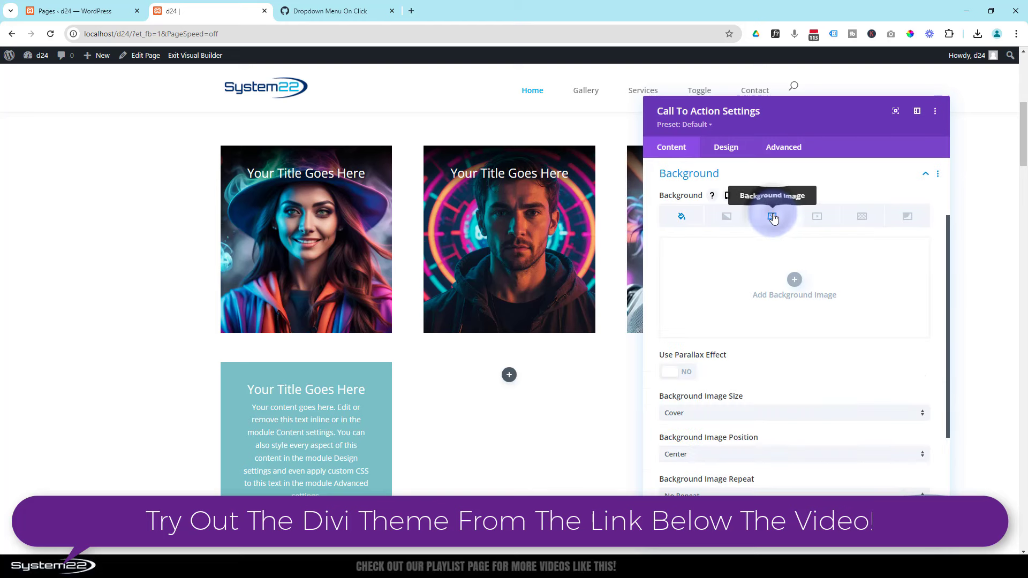
{"action": "left_click", "coordinate": [795, 283]}
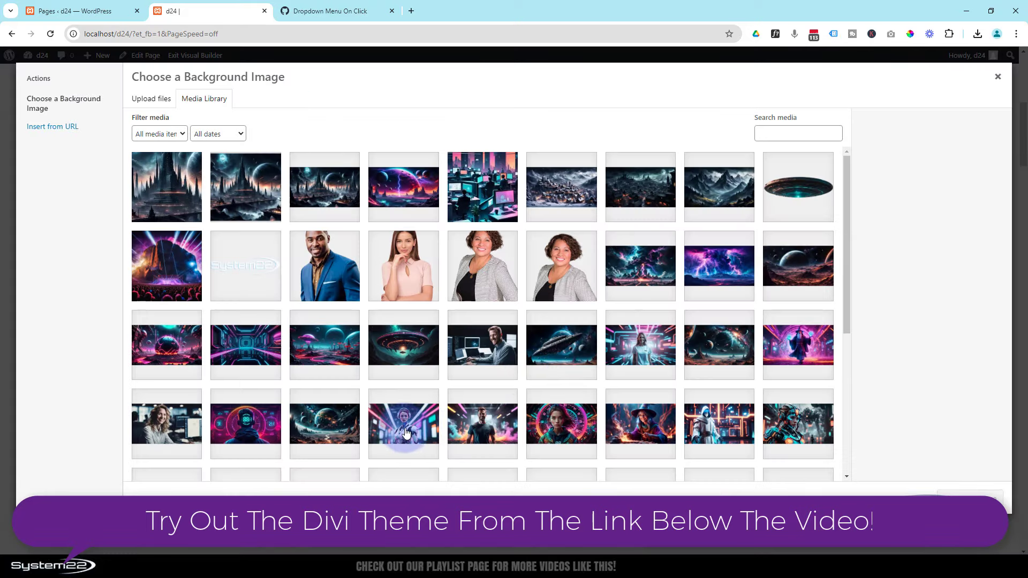
{"action": "left_click", "coordinate": [403, 431]}
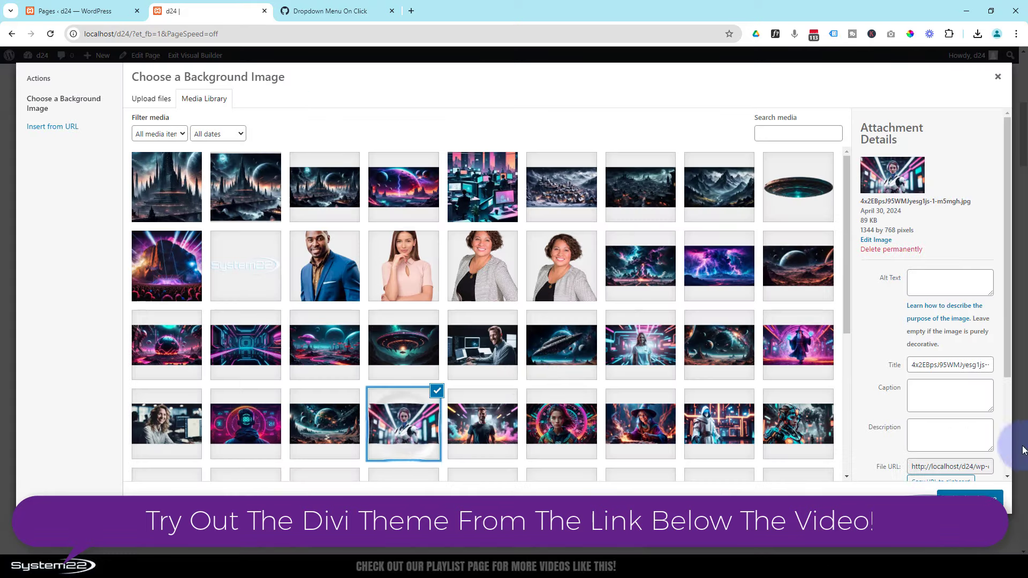
{"action": "left_click", "coordinate": [961, 501]}
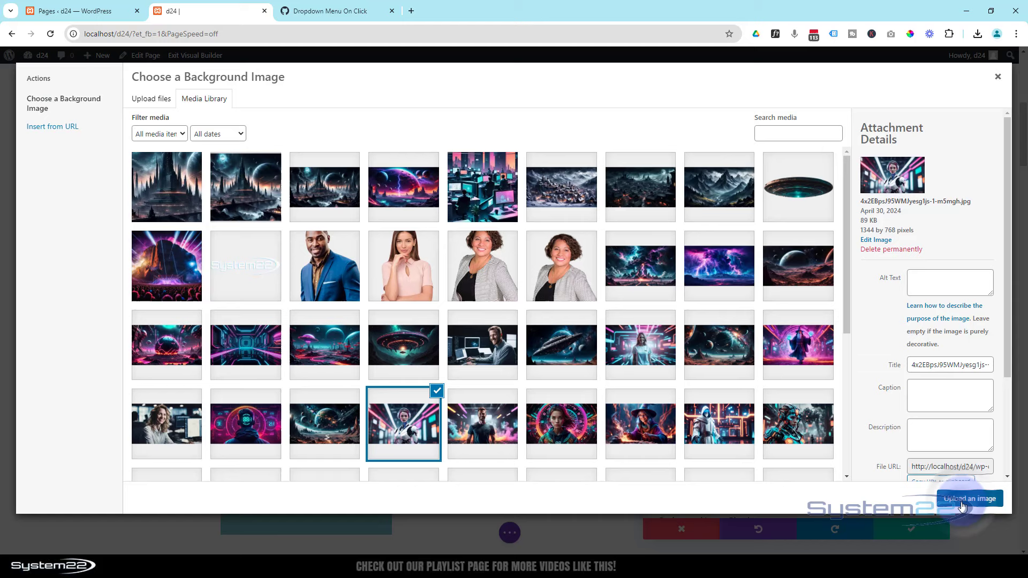
{"action": "scroll", "coordinate": [518, 448], "scroll_direction": "down", "scroll_amount": 3}
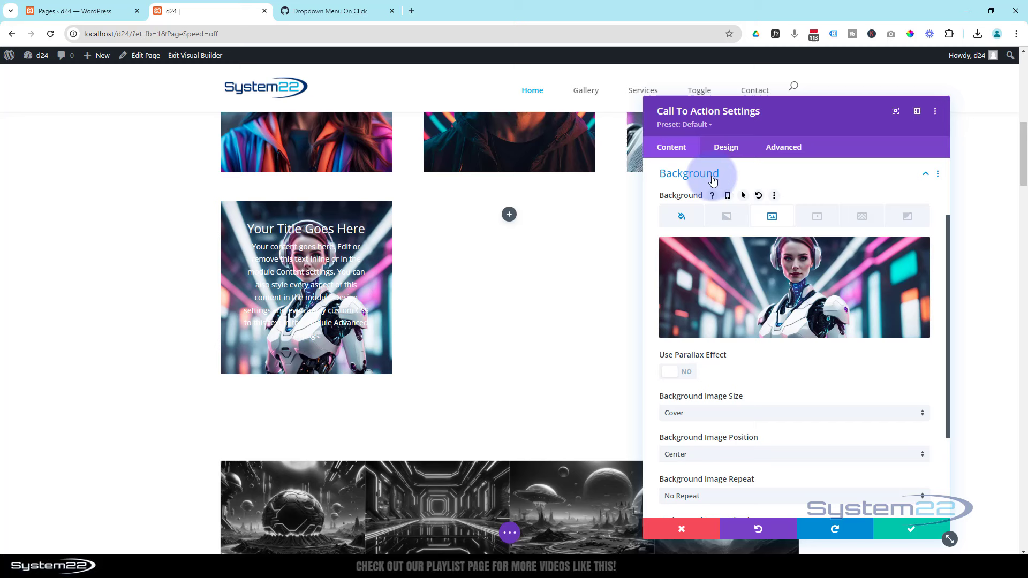
Add the default blue-to-teal linear background gradient to the card.
{"action": "left_click", "coordinate": [726, 222]}
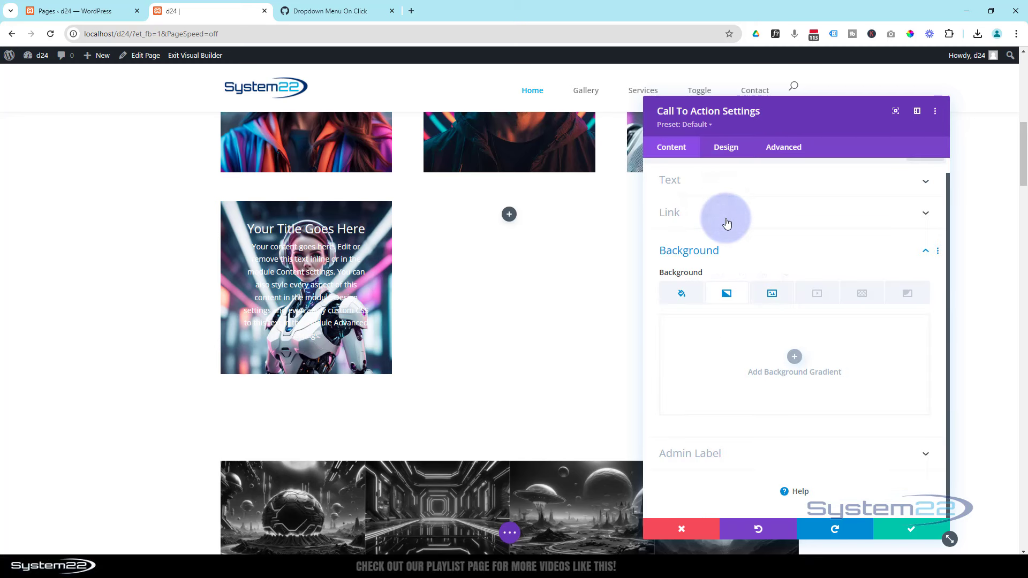
{"action": "left_click", "coordinate": [795, 357]}
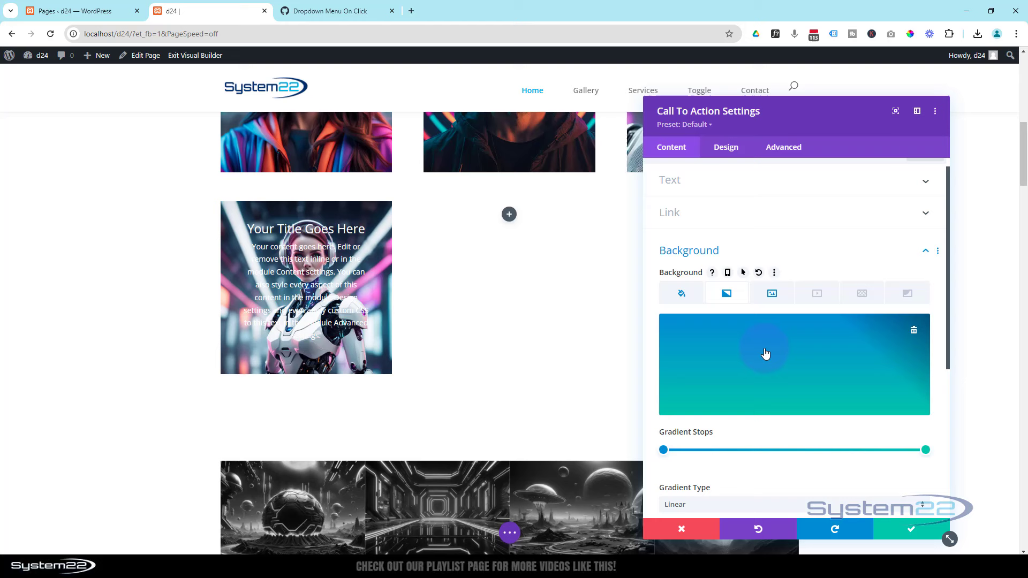
Set Background Image Blend to Multiply, after briefly trying Luminosity.
{"action": "left_click", "coordinate": [771, 293]}
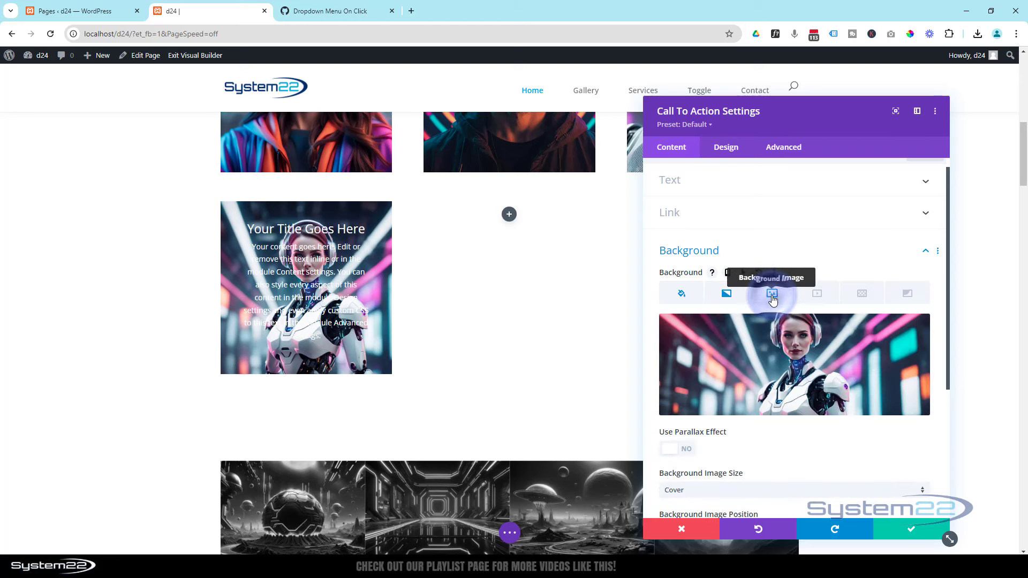
{"action": "scroll", "coordinate": [786, 363], "scroll_direction": "down", "scroll_amount": 4}
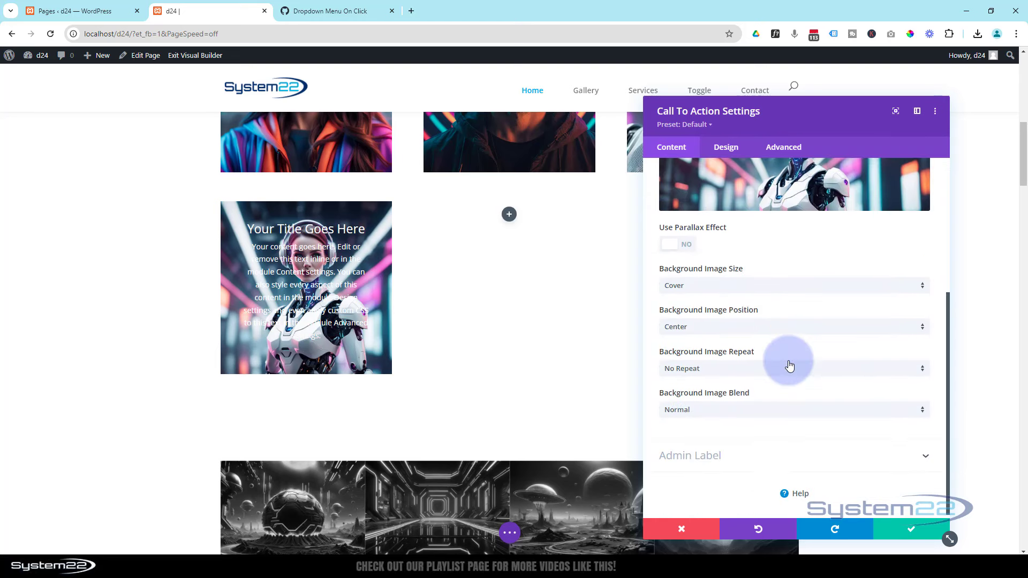
{"action": "left_click", "coordinate": [749, 408]}
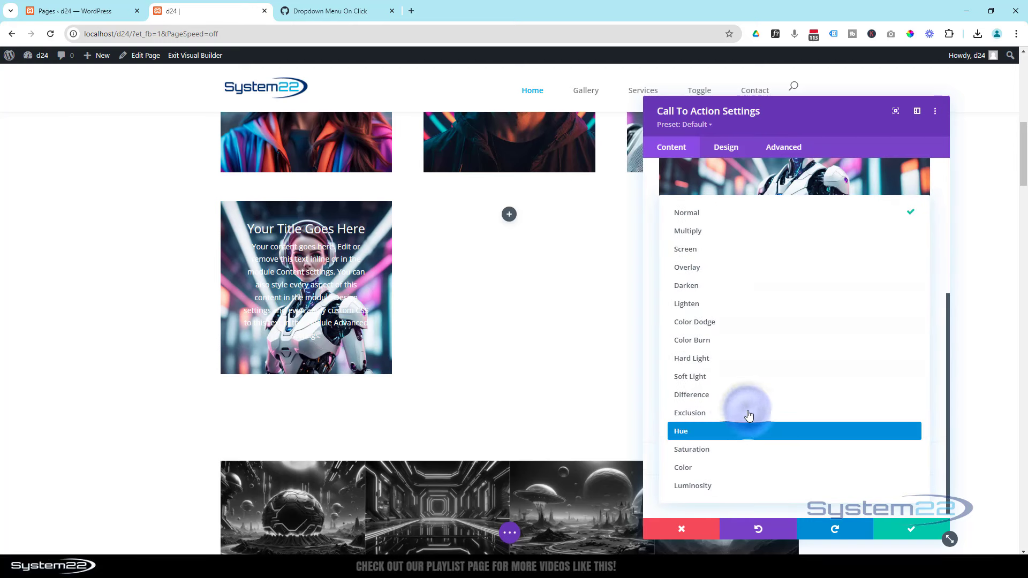
{"action": "left_click", "coordinate": [690, 233]}
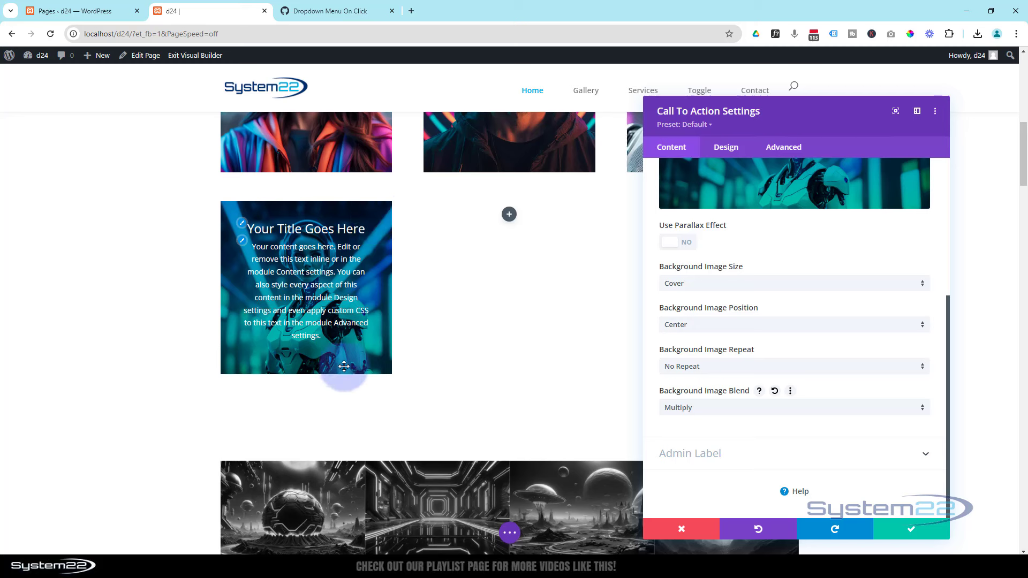
{"action": "left_click", "coordinate": [722, 411]}
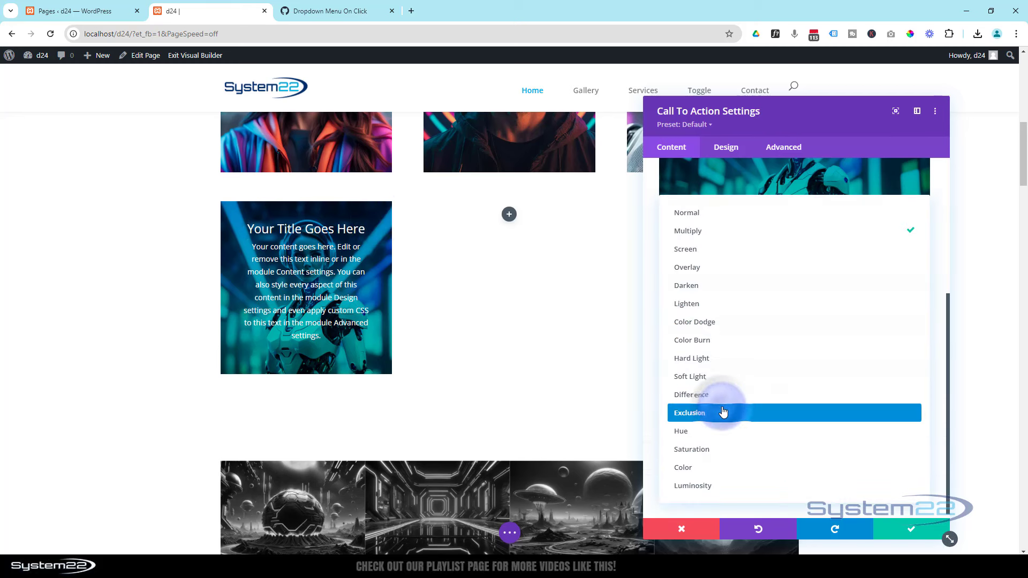
{"action": "left_click", "coordinate": [712, 485]}
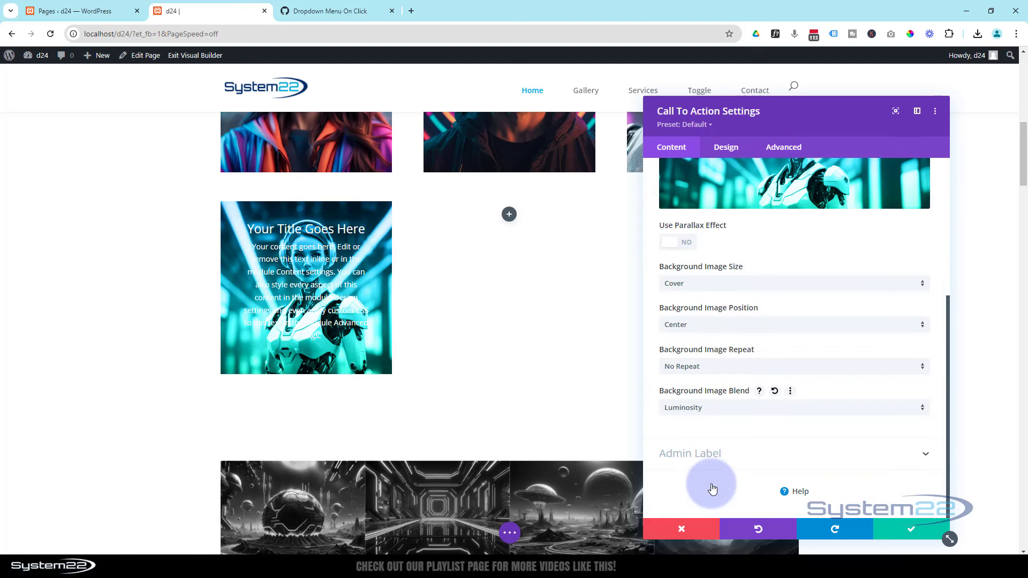
{"action": "left_click", "coordinate": [720, 410]}
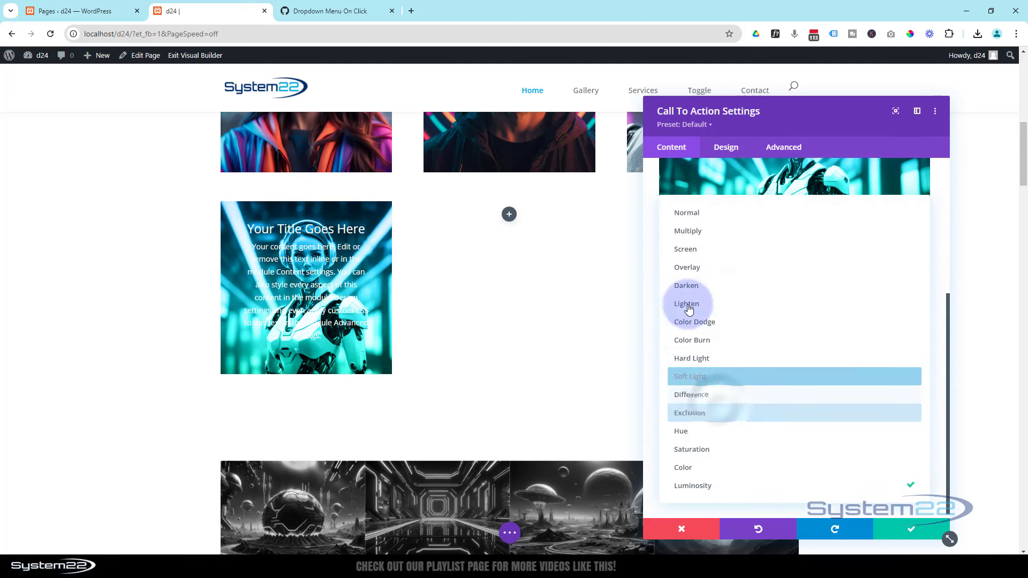
{"action": "left_click", "coordinate": [701, 235]}
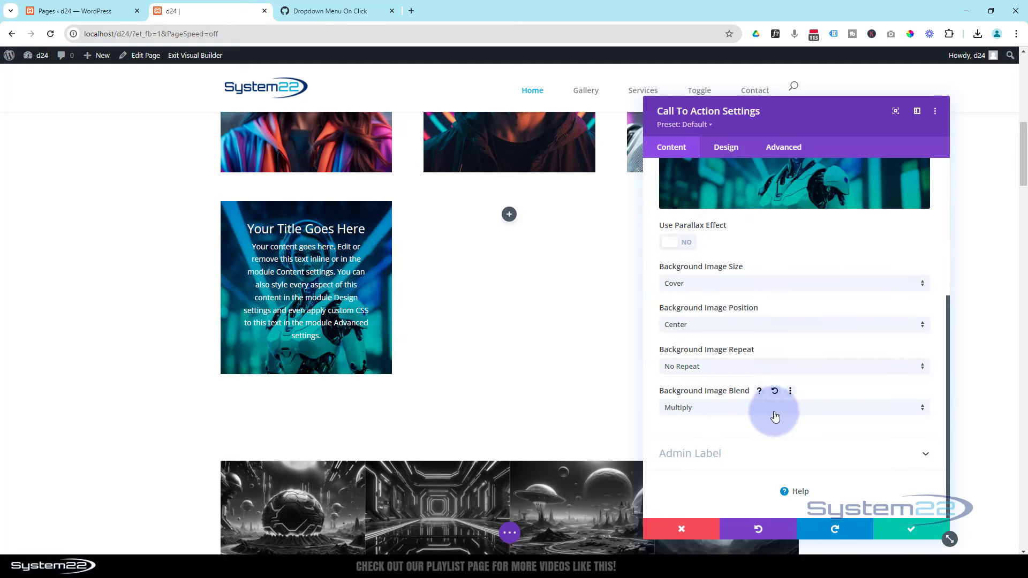
{"action": "scroll", "coordinate": [773, 415], "scroll_direction": "up", "scroll_amount": 5}
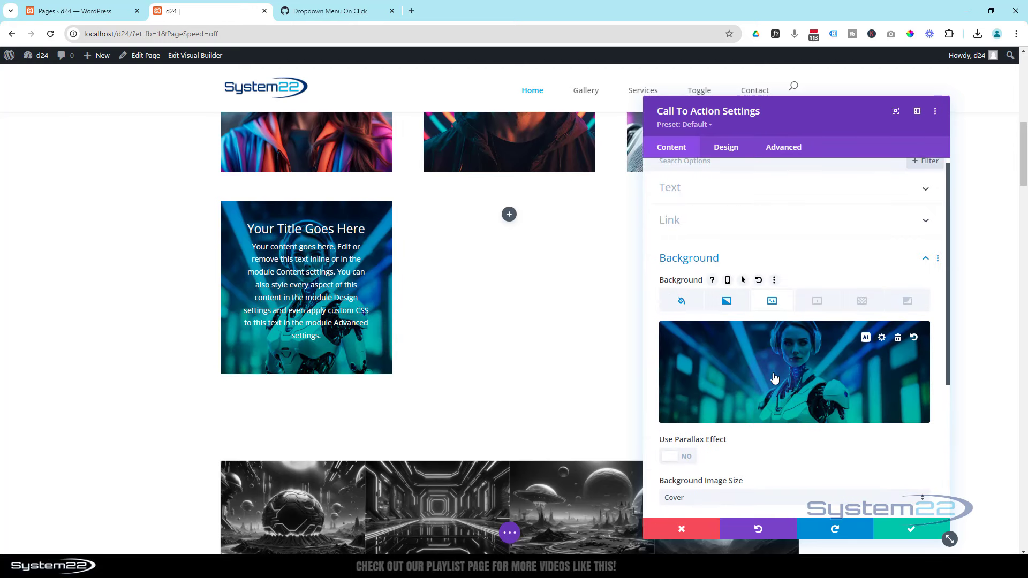
Recolour the gradient stops so it runs from #000000 to Transparent.
{"action": "left_click", "coordinate": [725, 303]}
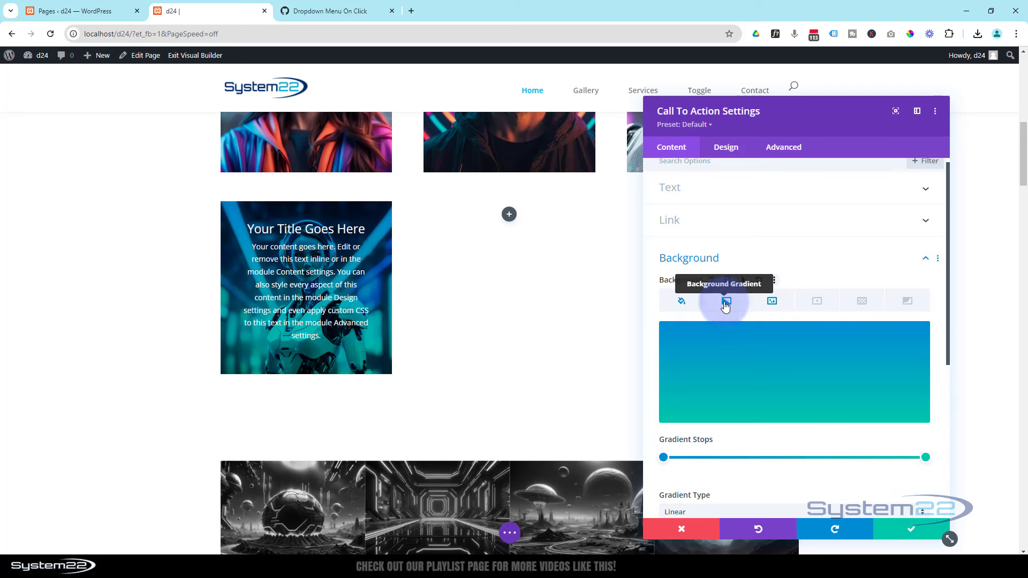
{"action": "left_click", "coordinate": [663, 458]}
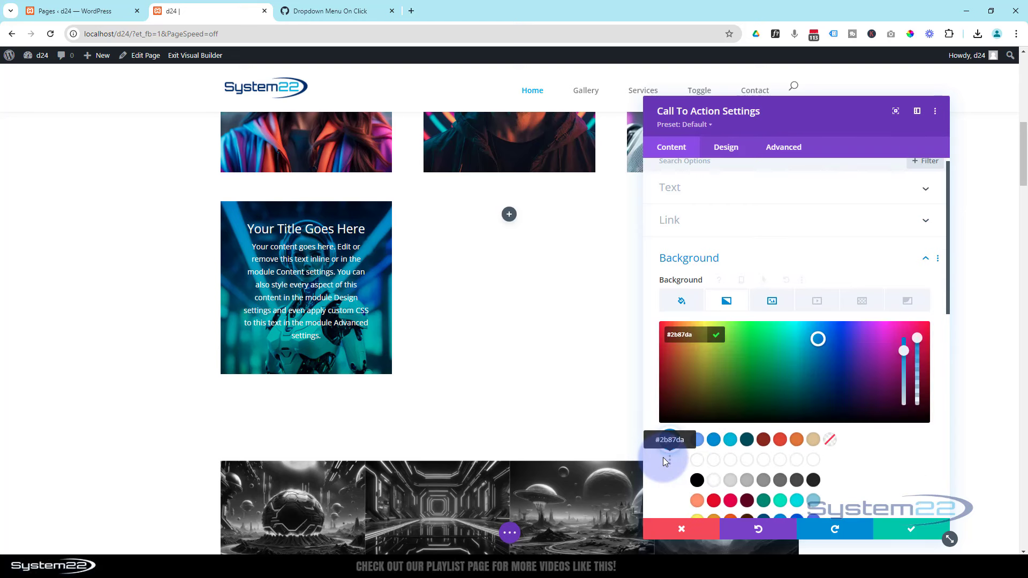
{"action": "left_click", "coordinate": [696, 480]}
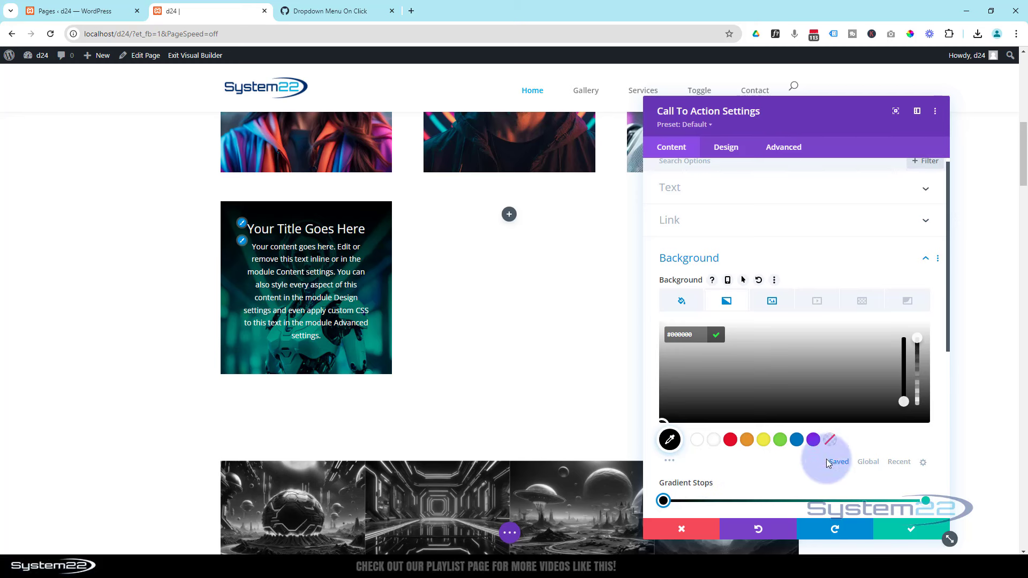
{"action": "left_click", "coordinate": [926, 501]}
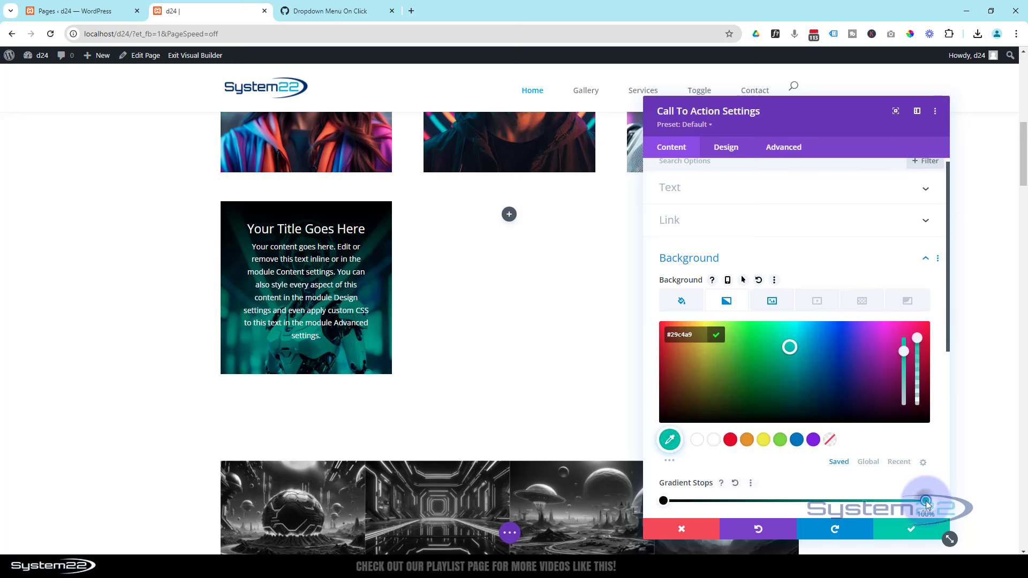
{"action": "left_click", "coordinate": [831, 441]}
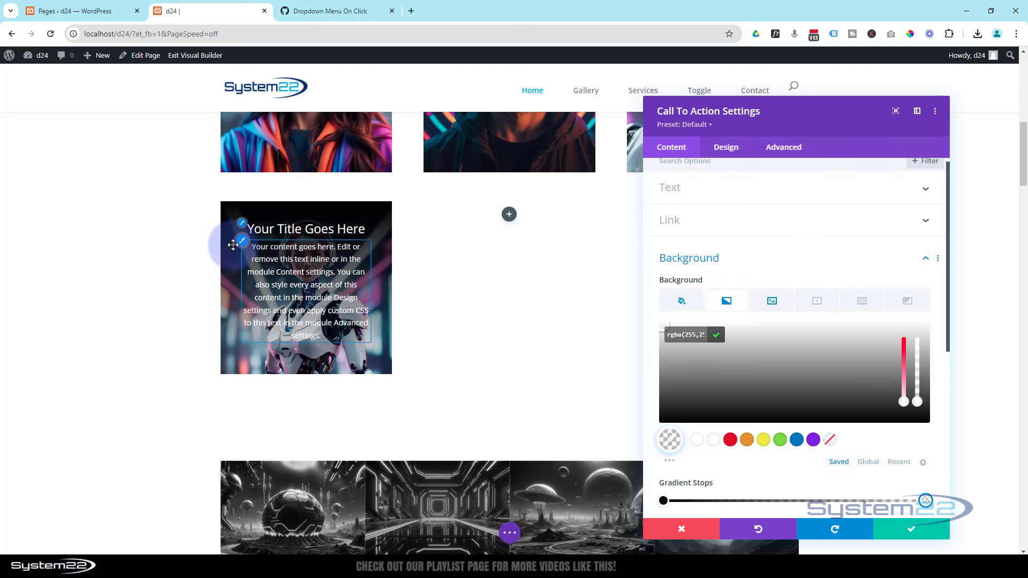
{"action": "left_click", "coordinate": [242, 223]}
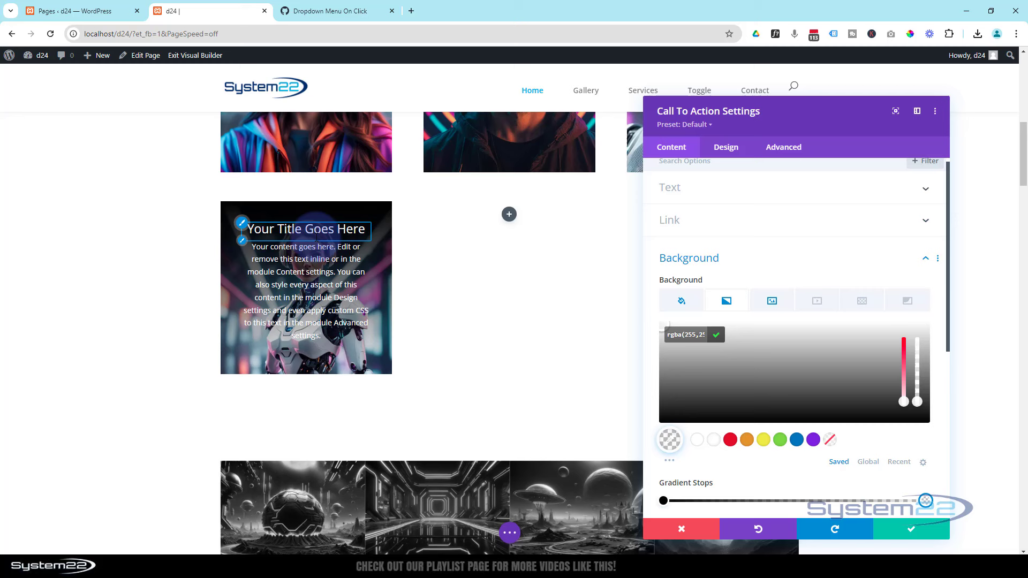
{"action": "left_click", "coordinate": [377, 233]}
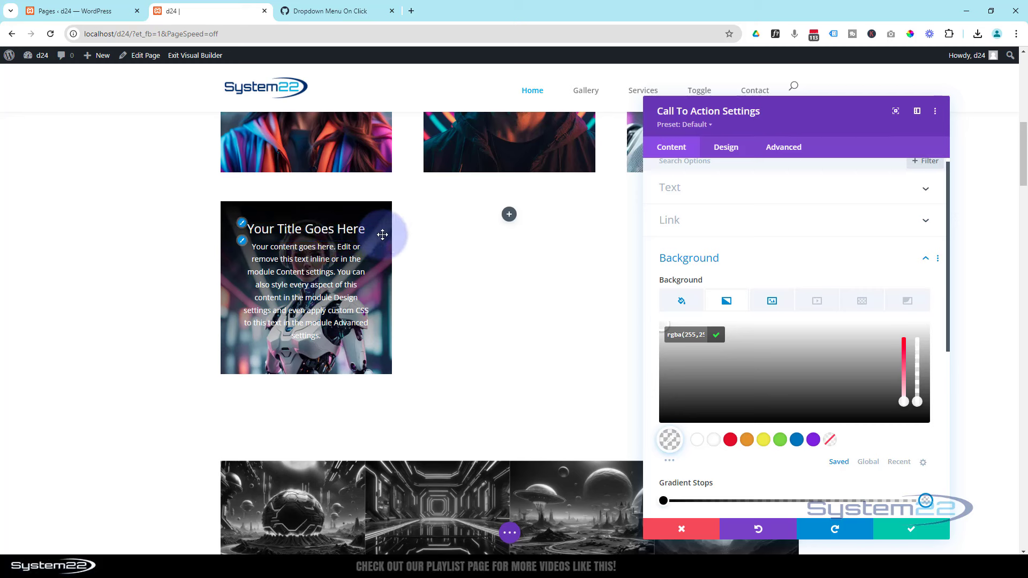
{"action": "left_click", "coordinate": [925, 501]}
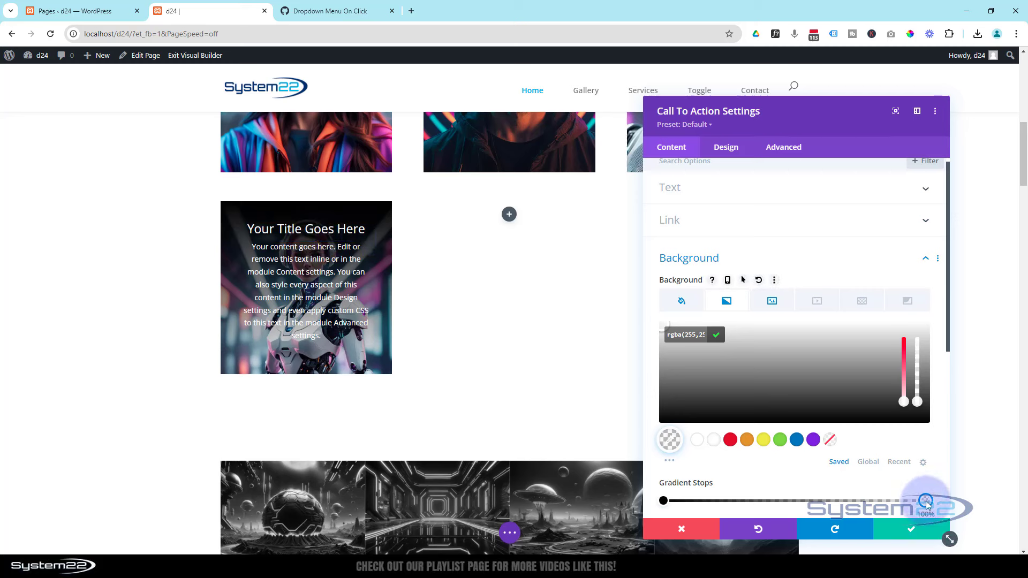
Drag the transparent gradient stop to about 23% so only the card's top darkens.
{"action": "left_click_drag", "start_coordinate": [927, 503], "coordinate": [742, 488]}
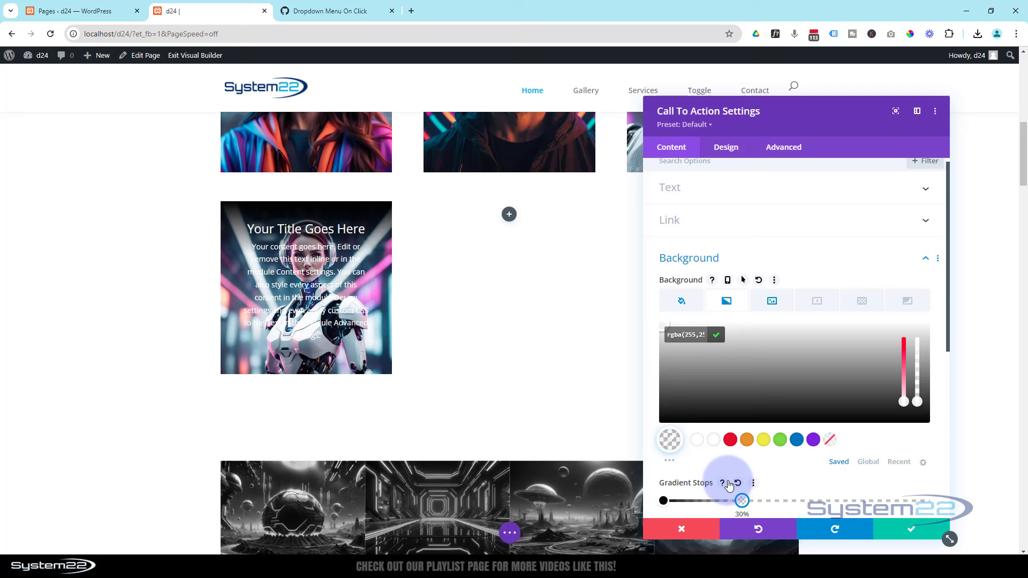
{"action": "mouse_move", "coordinate": [728, 484]}
{"action": "left_mouse_down"}
{"action": "mouse_move", "coordinate": [717, 485]}
{"action": "mouse_move", "coordinate": [732, 479]}
{"action": "left_mouse_up"}
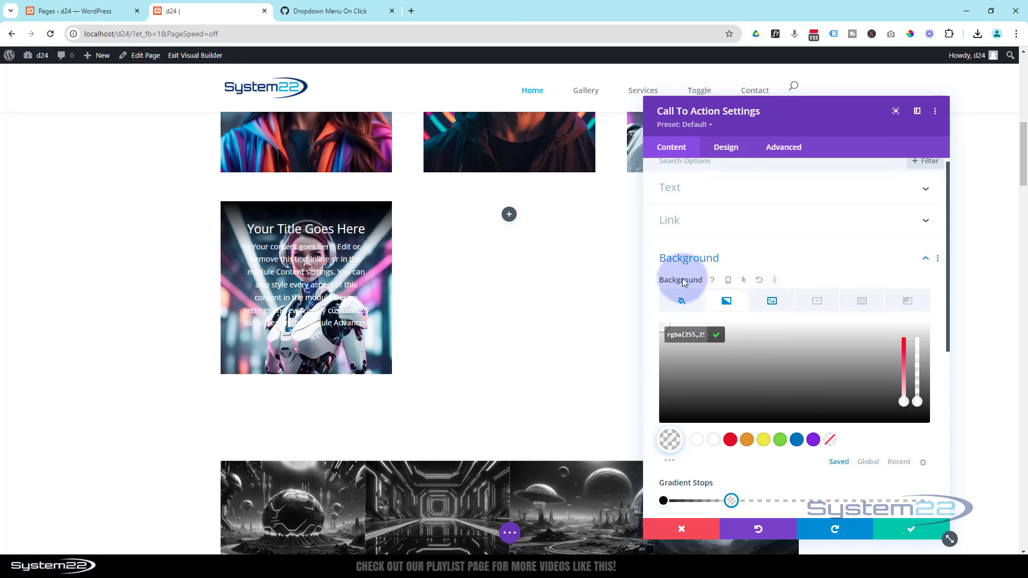
{"action": "mouse_move", "coordinate": [665, 274]}
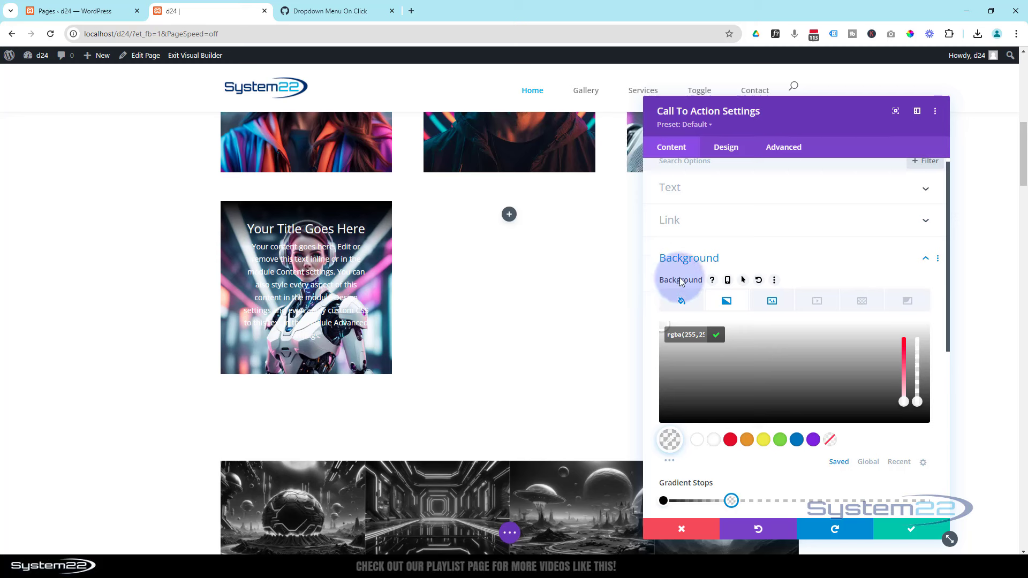
Enable separate hover styling for the card background and switch to the hover state.
{"action": "left_click", "coordinate": [743, 282]}
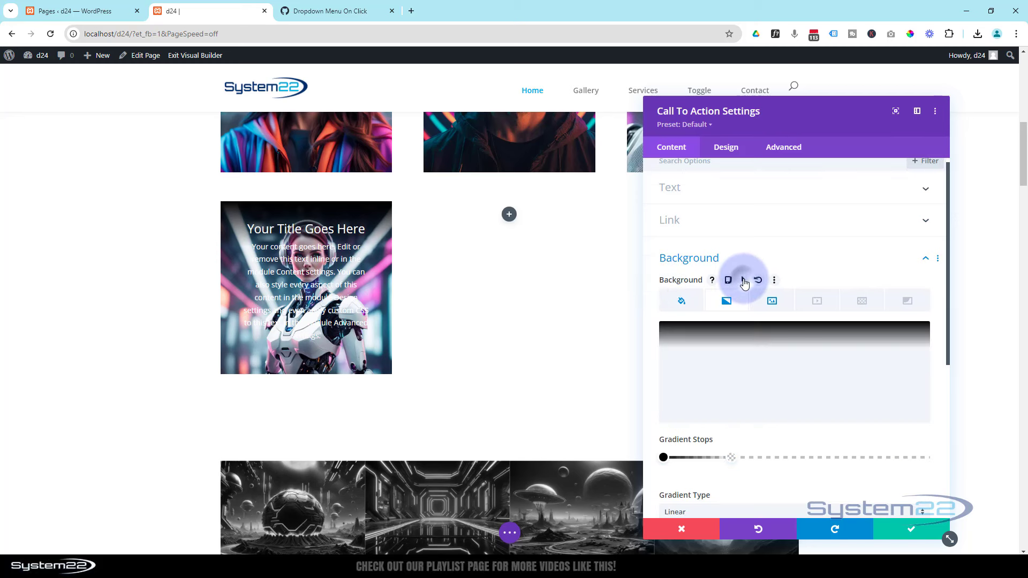
{"action": "left_click", "coordinate": [743, 282]}
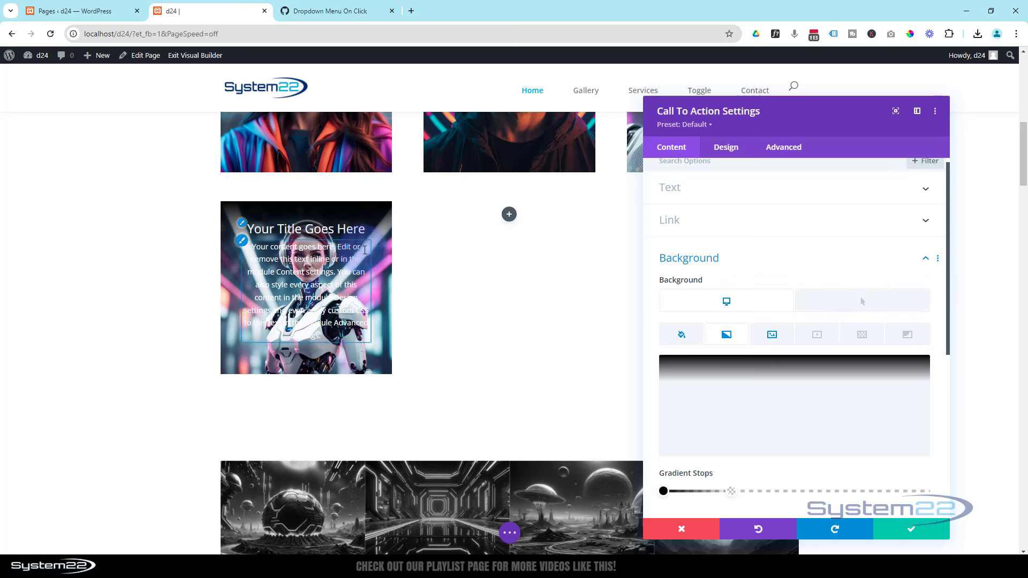
{"action": "left_click", "coordinate": [847, 305]}
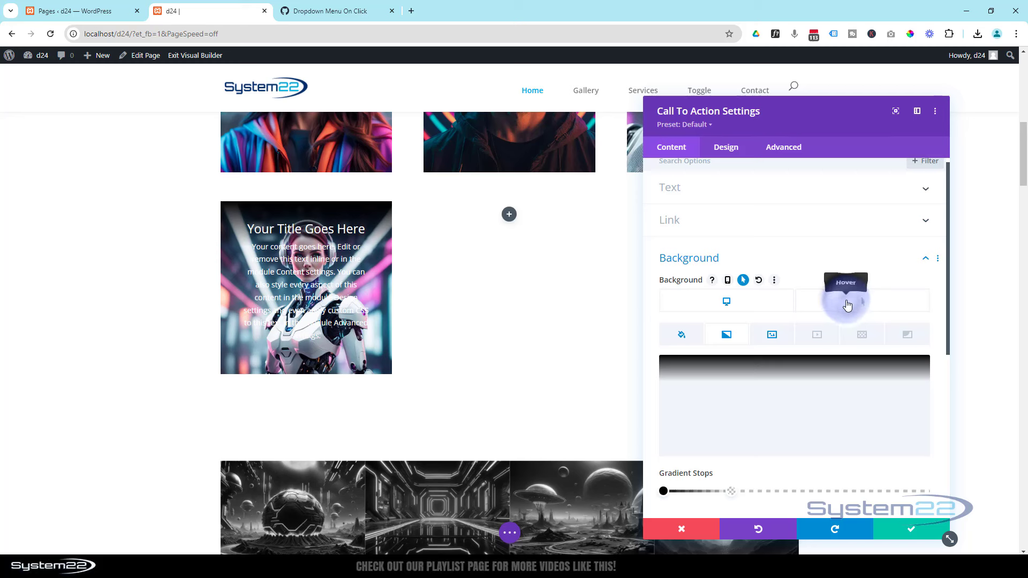
{"action": "left_click", "coordinate": [847, 305]}
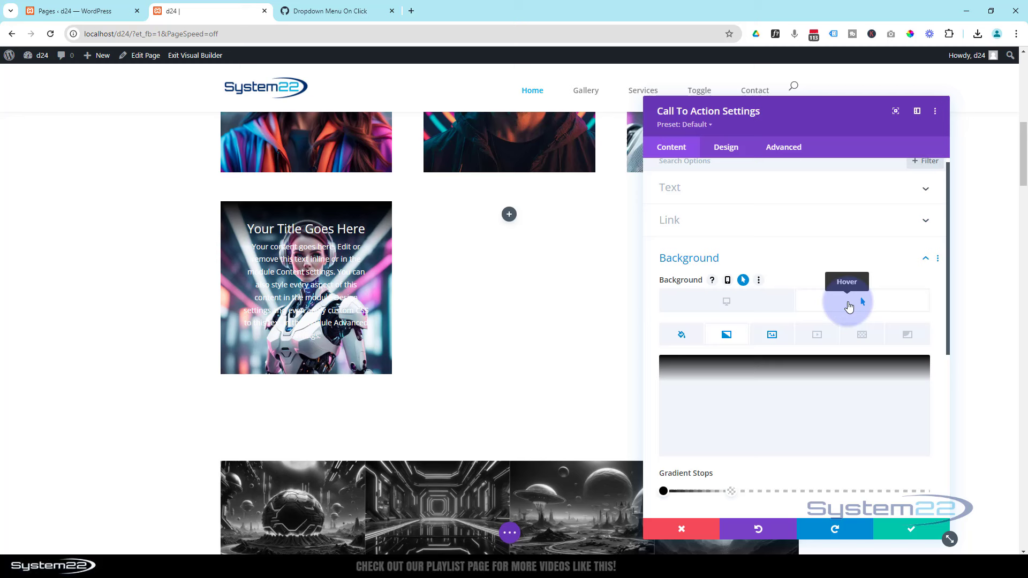
{"action": "left_click", "coordinate": [850, 306]}
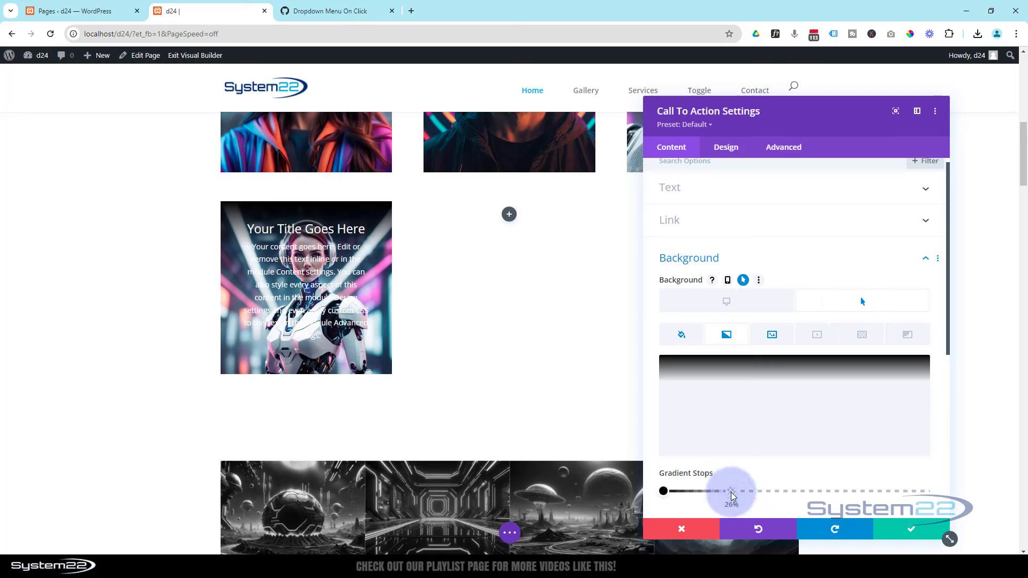
For hover, move the gradient's end stop to 100% and make it semi-transparent black.
{"action": "left_click_drag", "start_coordinate": [732, 496], "coordinate": [927, 496]}
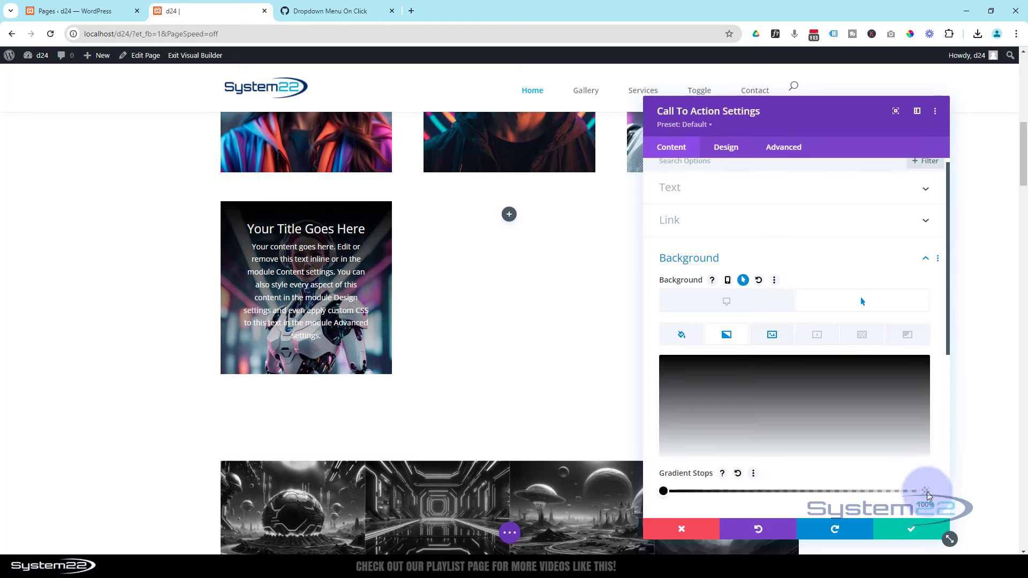
{"action": "left_click", "coordinate": [928, 495]}
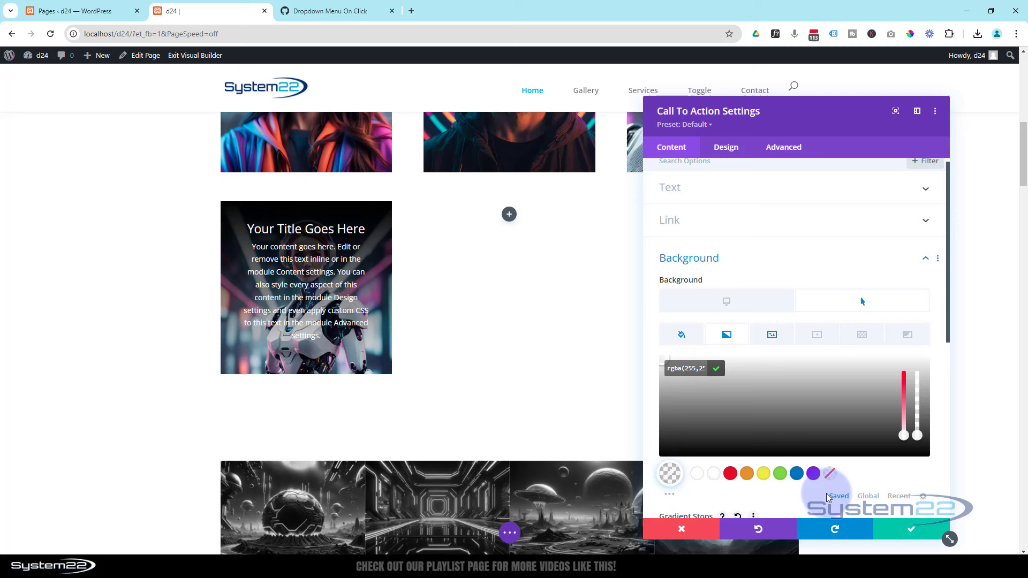
{"action": "scroll", "coordinate": [811, 482], "scroll_direction": "down", "scroll_amount": 1}
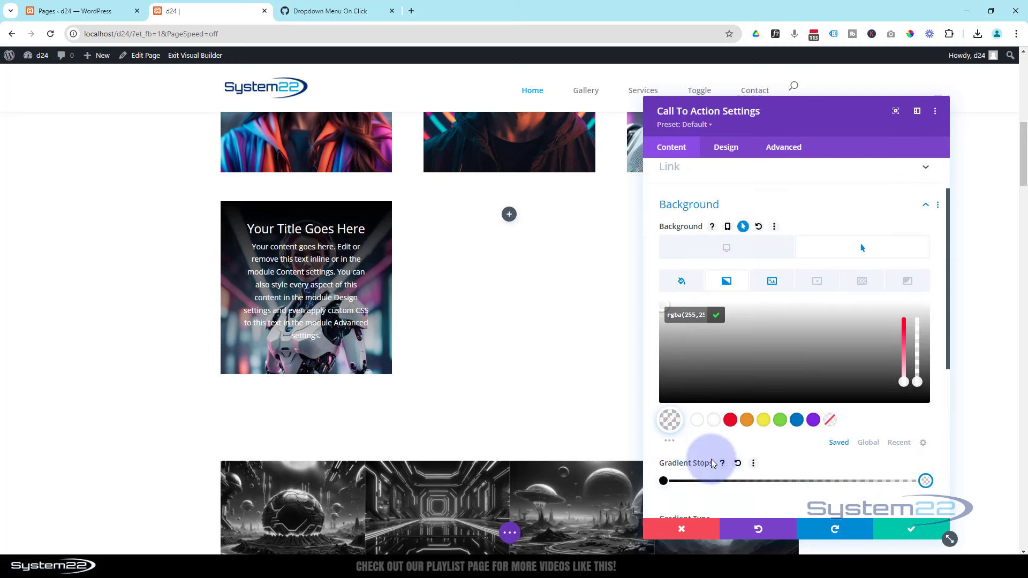
{"action": "left_click", "coordinate": [669, 440]}
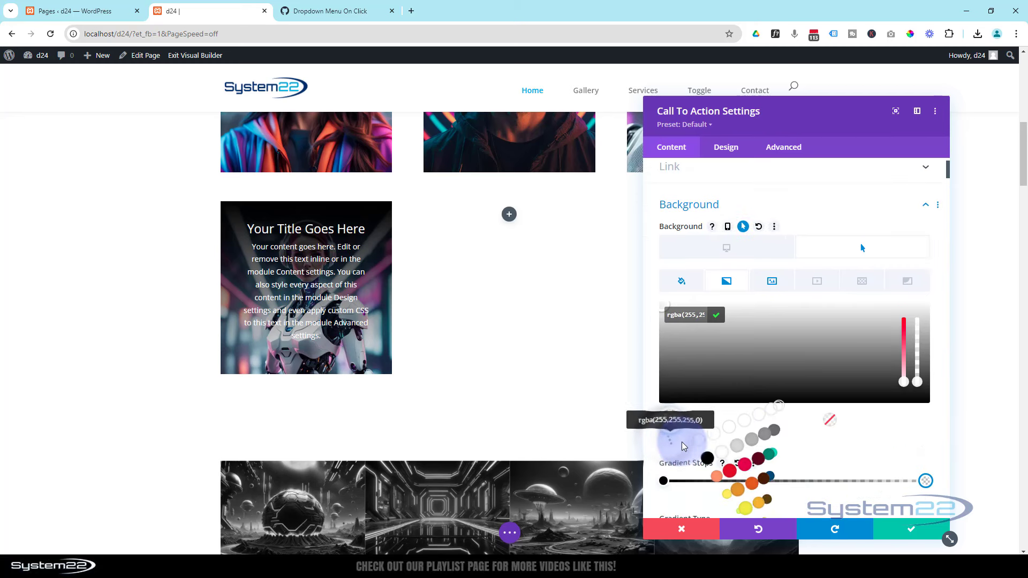
{"action": "left_click", "coordinate": [697, 461]}
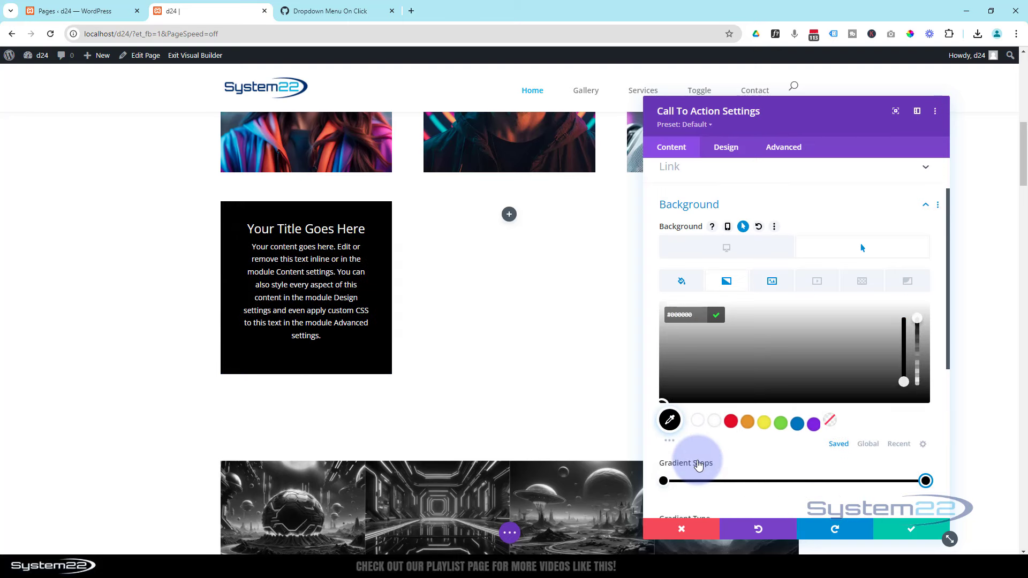
{"action": "left_click", "coordinate": [918, 327]}
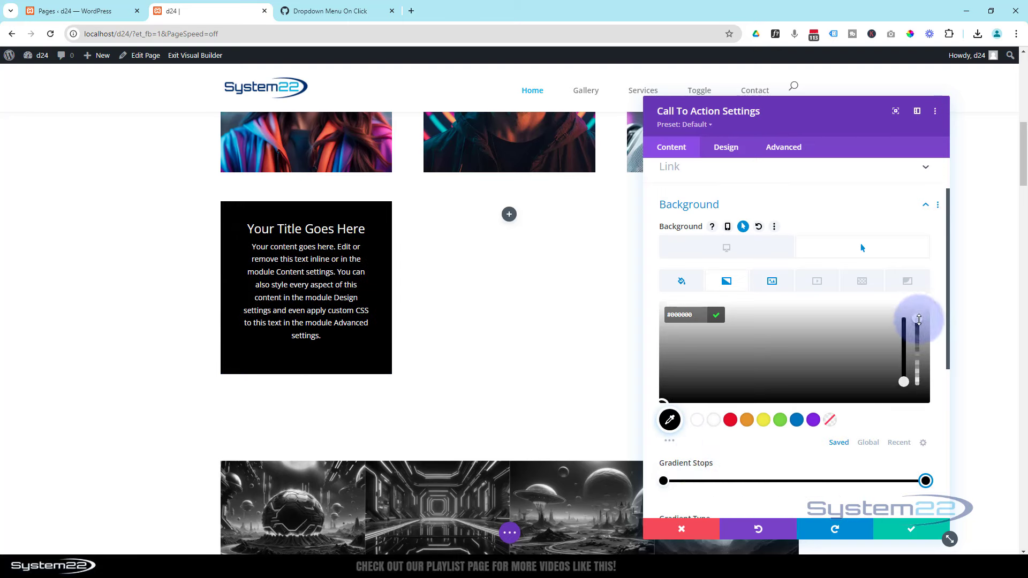
{"action": "left_click_drag", "start_coordinate": [921, 331], "coordinate": [921, 346]}
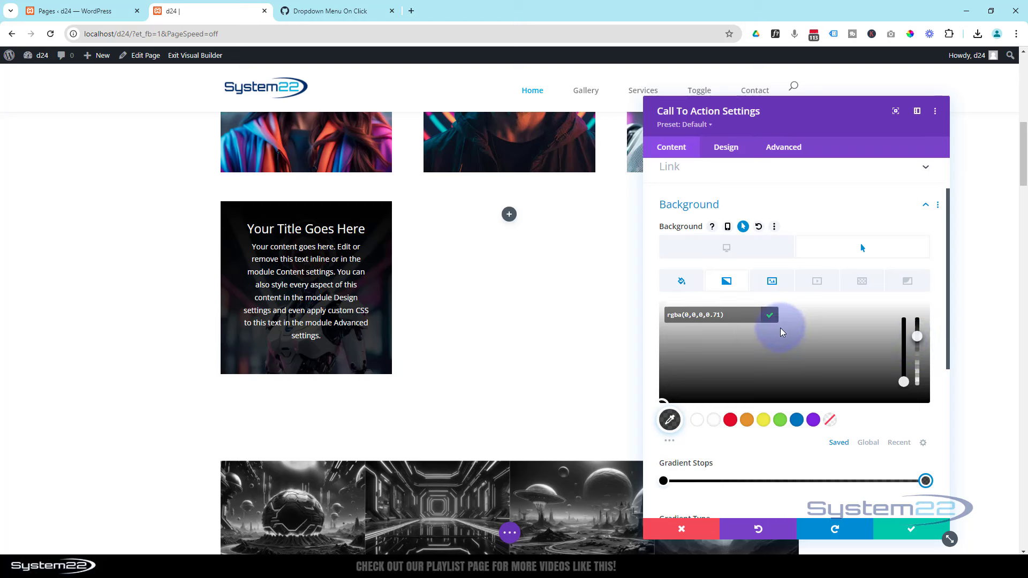
{"action": "left_click", "coordinate": [727, 250]}
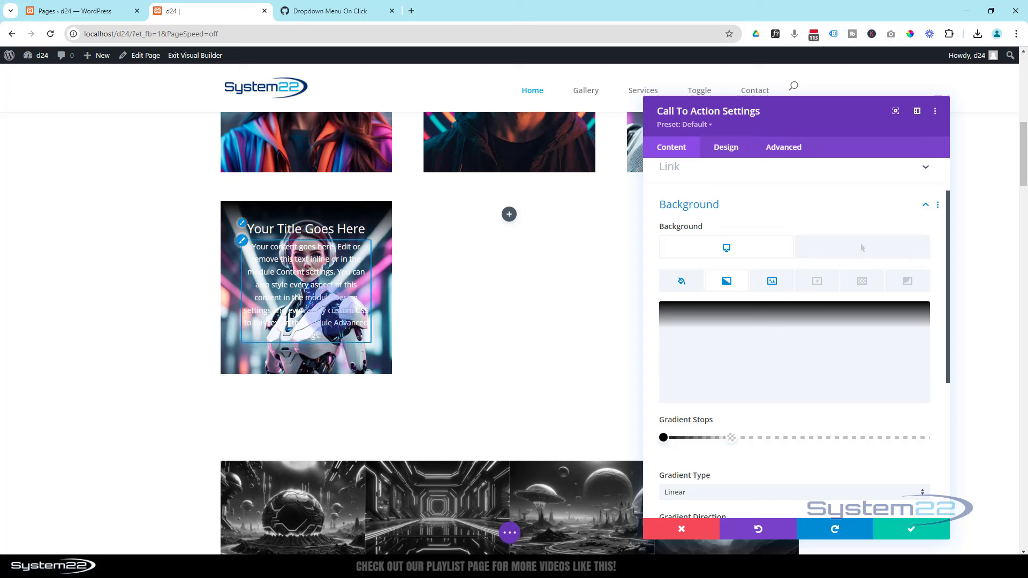
{"action": "left_click_drag", "start_coordinate": [360, 351], "coordinate": [399, 380]}
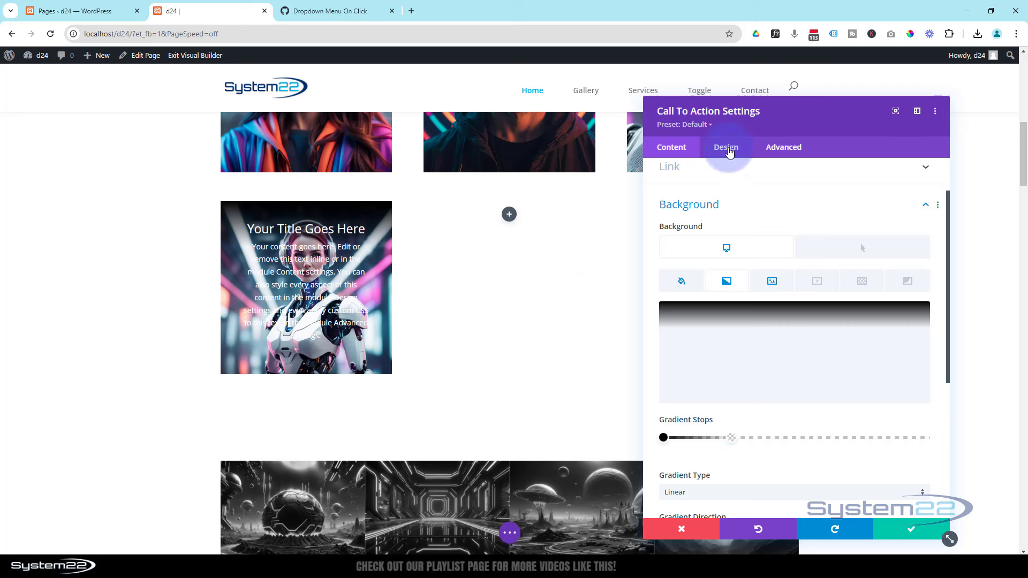
Set the Call To Action module's Height to 350px under Design > Sizing.
{"action": "left_click", "coordinate": [728, 152]}
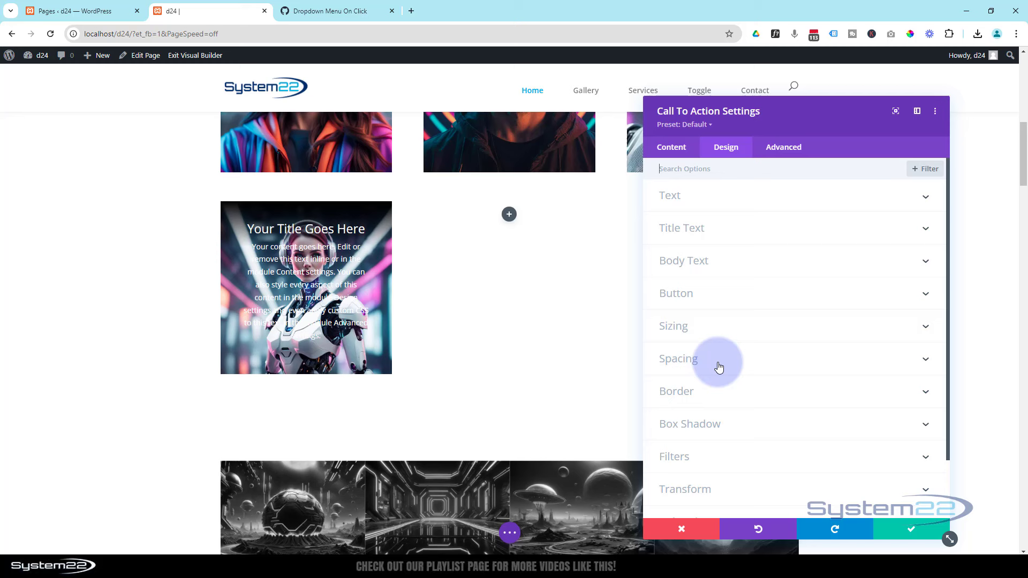
{"action": "left_click", "coordinate": [719, 329]}
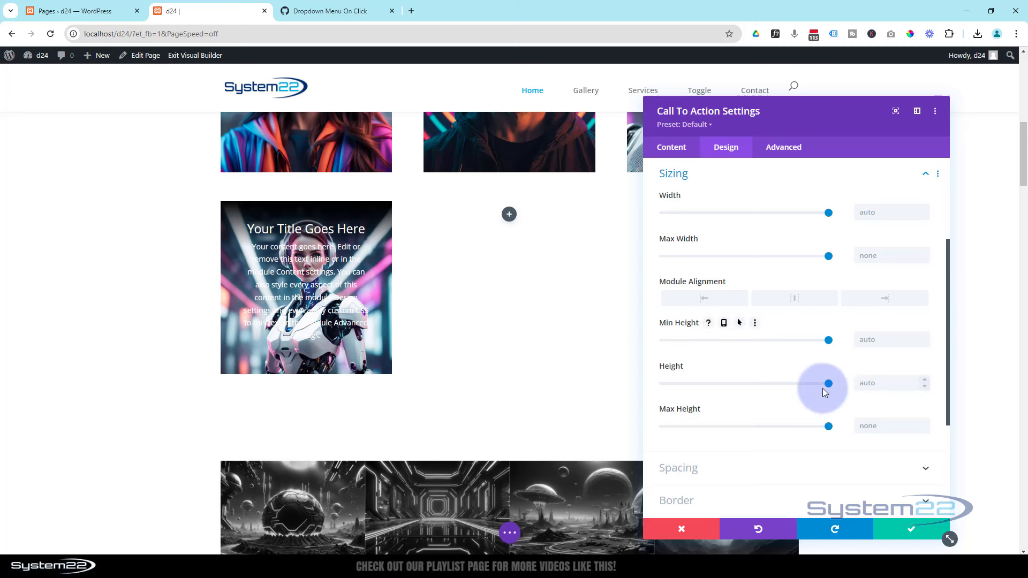
{"action": "left_click", "coordinate": [867, 382]}
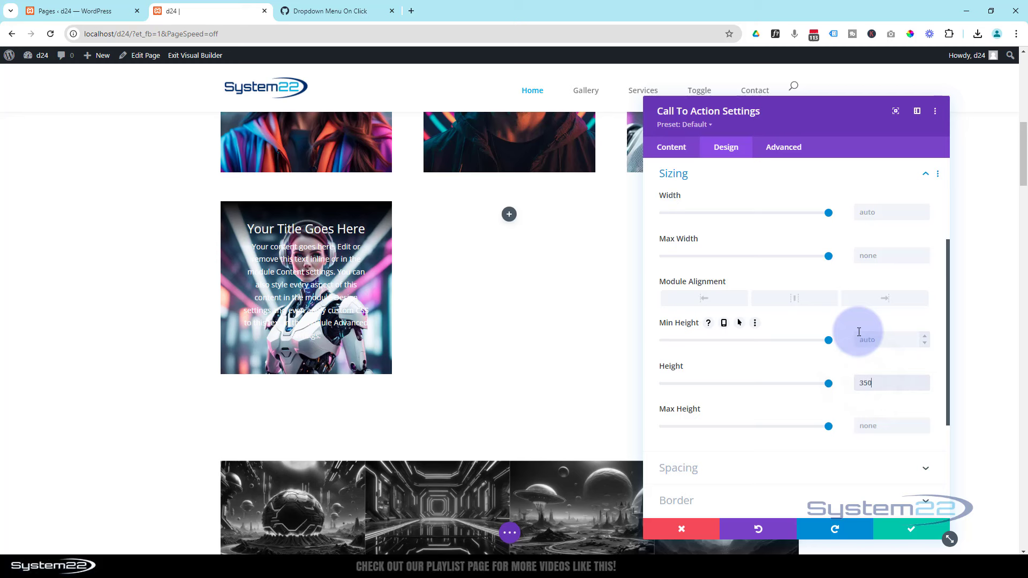
{"action": "type", "text": "350px"}
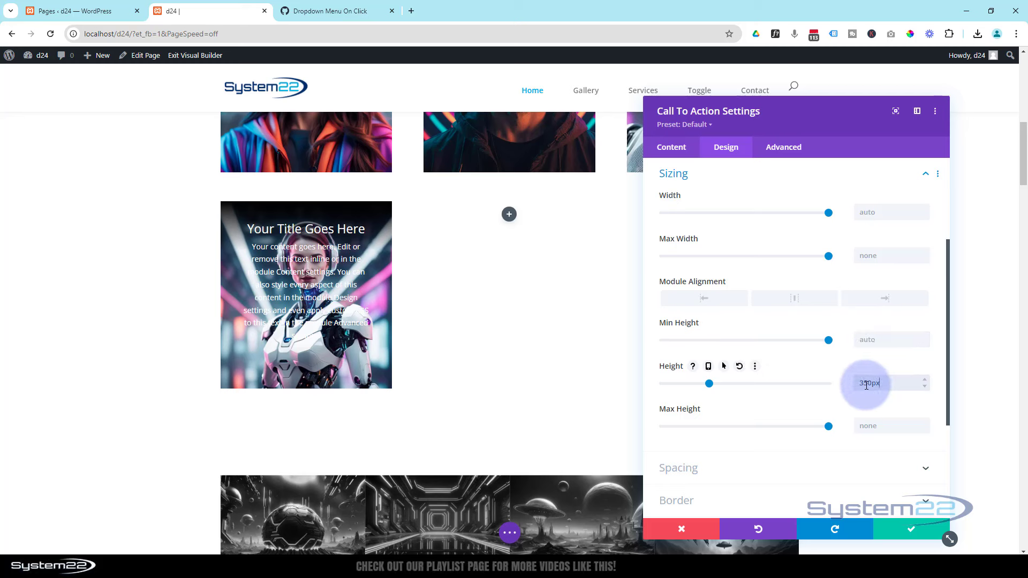
{"action": "left_click_drag", "start_coordinate": [864, 385], "coordinate": [868, 383]}
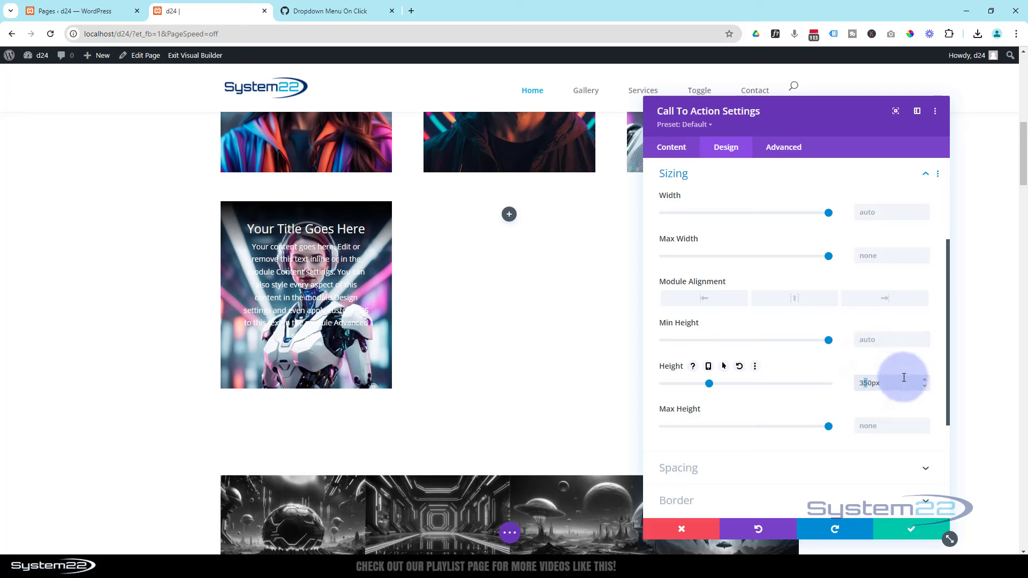
{"action": "type", "text": "3"}
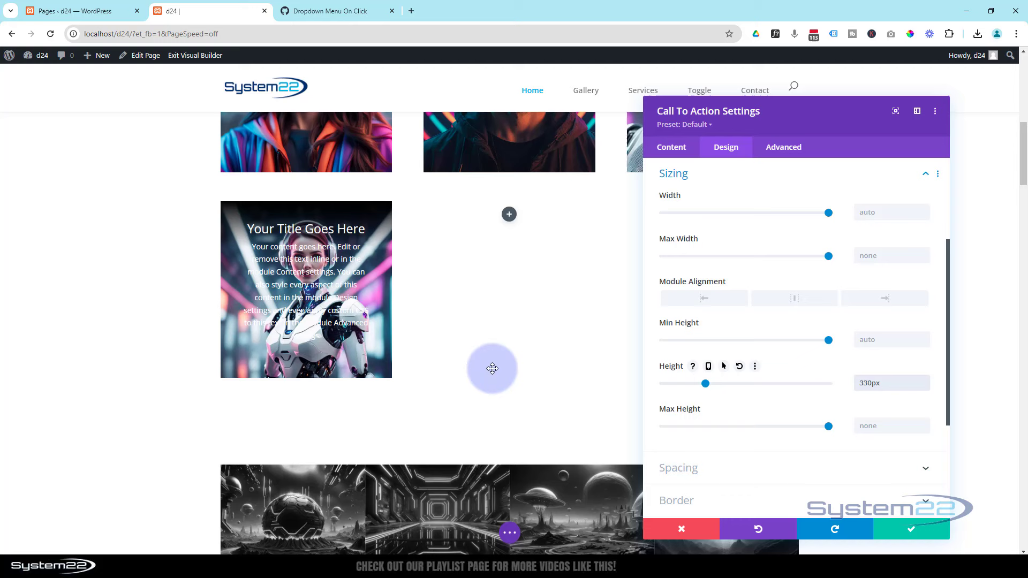
{"action": "scroll", "coordinate": [497, 358], "scroll_direction": "down", "scroll_amount": 2}
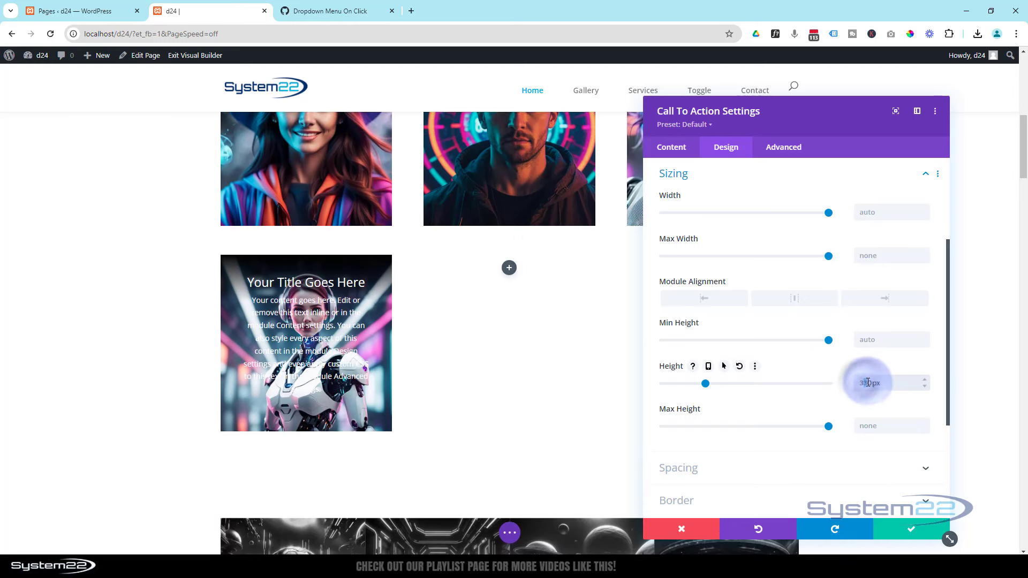
{"action": "left_click_drag", "start_coordinate": [863, 383], "coordinate": [871, 382]}
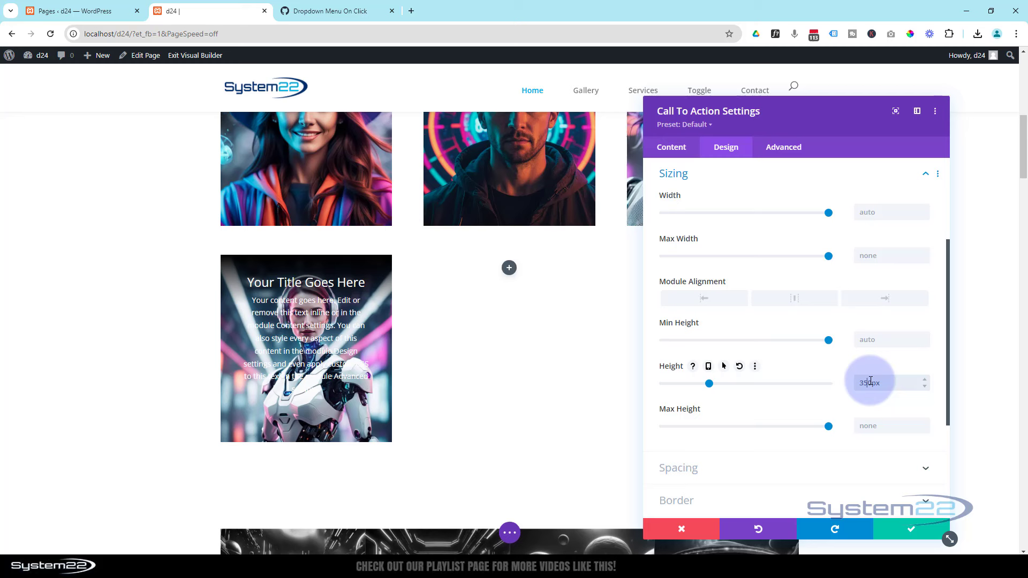
{"action": "left_click", "coordinate": [870, 382]}
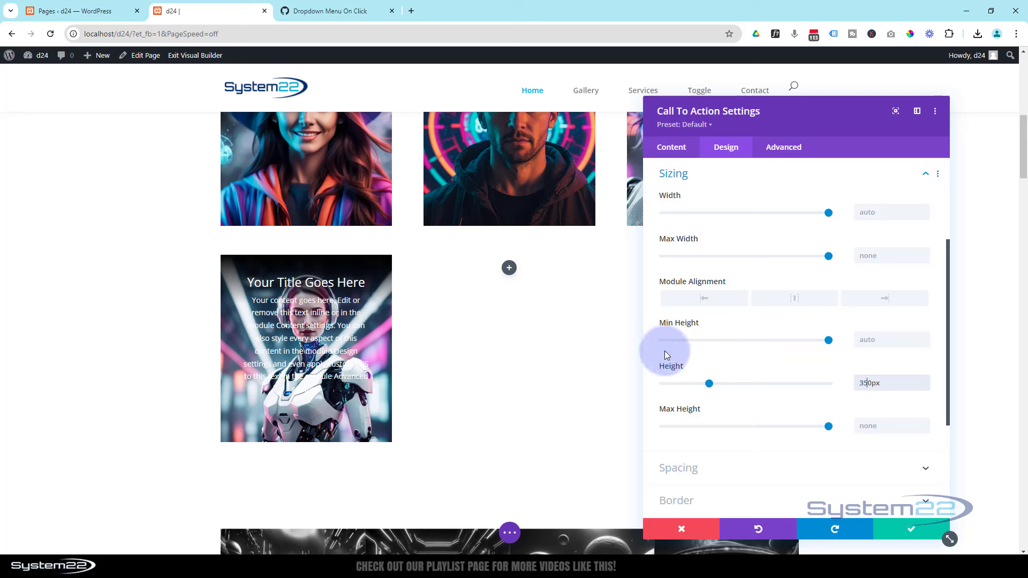
{"action": "mouse_move", "coordinate": [659, 371]}
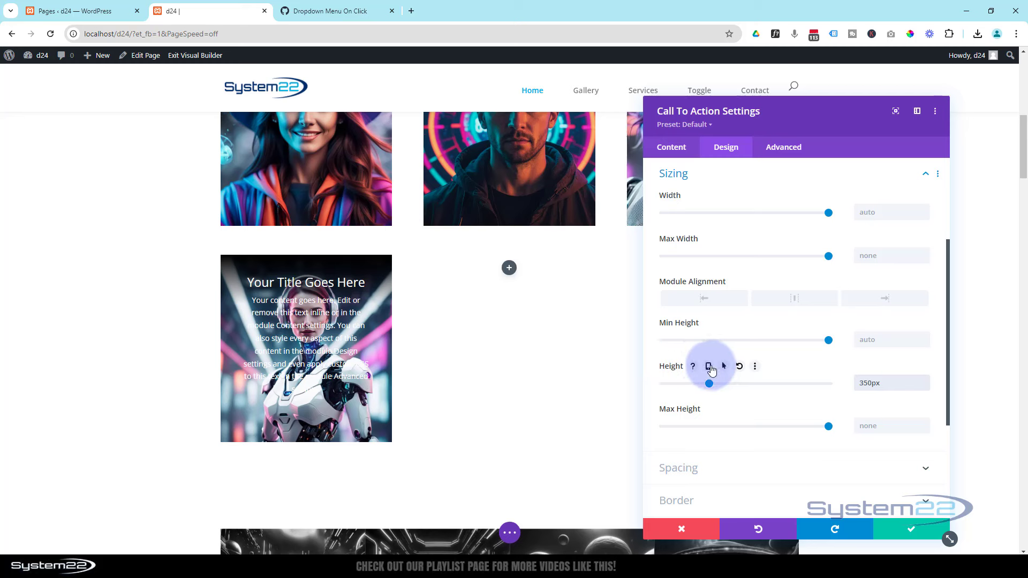
{"action": "left_click", "coordinate": [708, 368]}
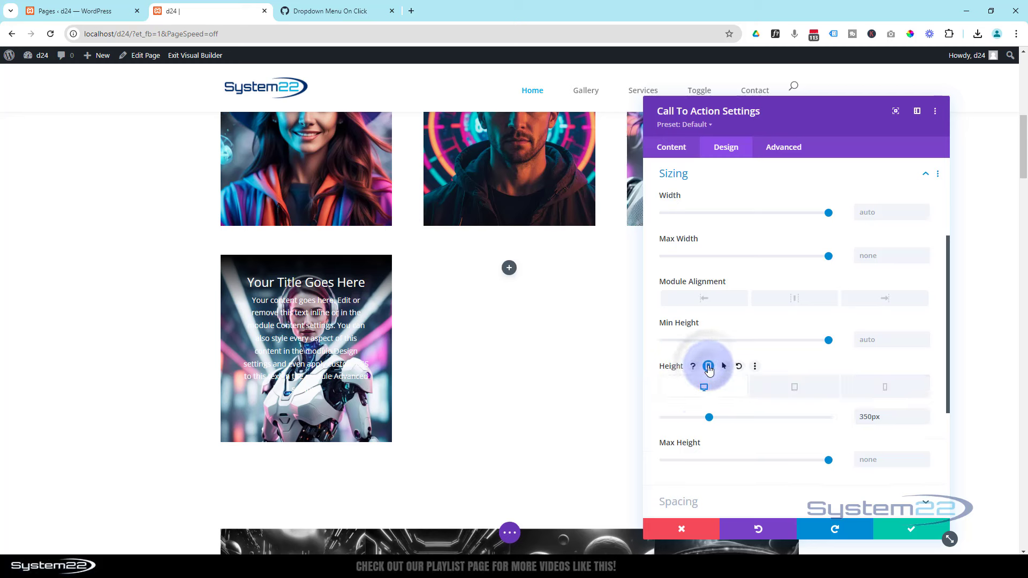
{"action": "left_click", "coordinate": [787, 389]}
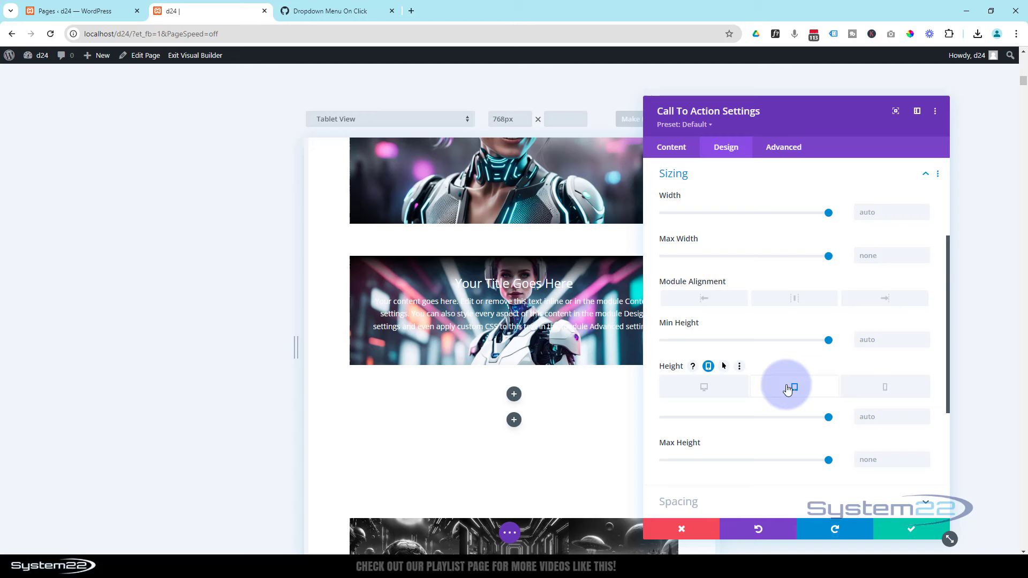
{"action": "left_click", "coordinate": [492, 270]}
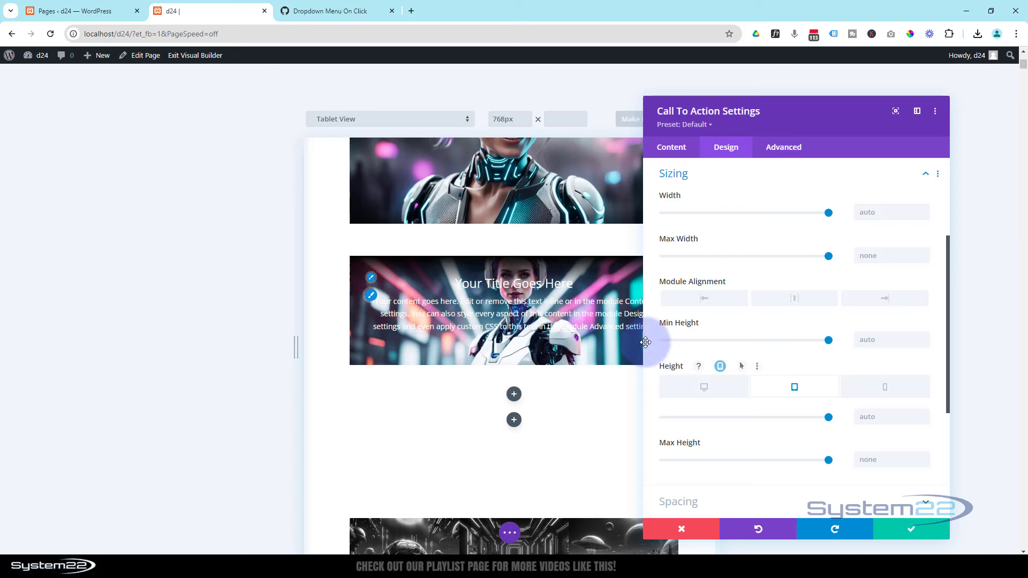
{"action": "left_click", "coordinate": [887, 390]}
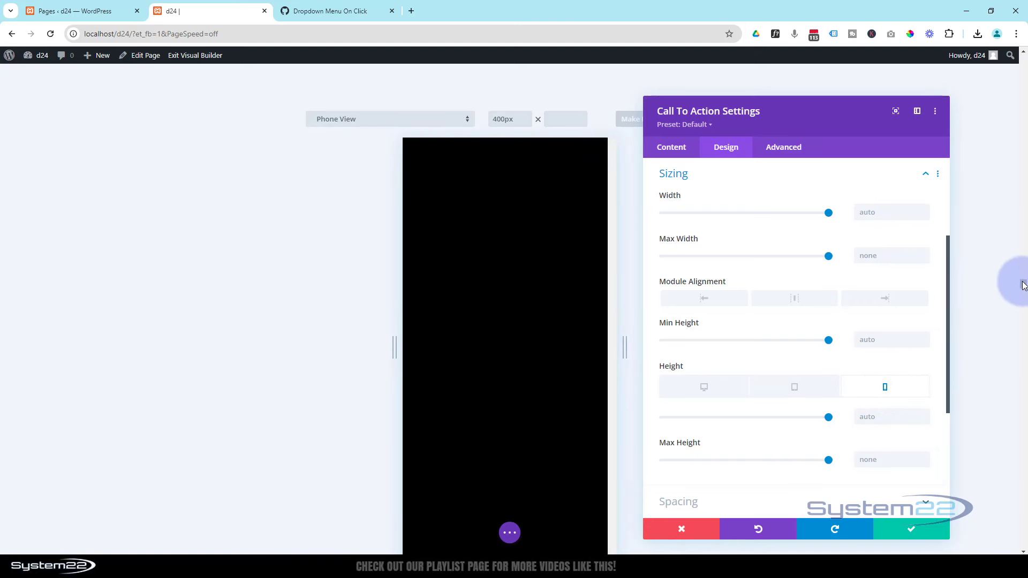
{"action": "scroll", "coordinate": [504, 386], "scroll_direction": "up", "scroll_amount": 6}
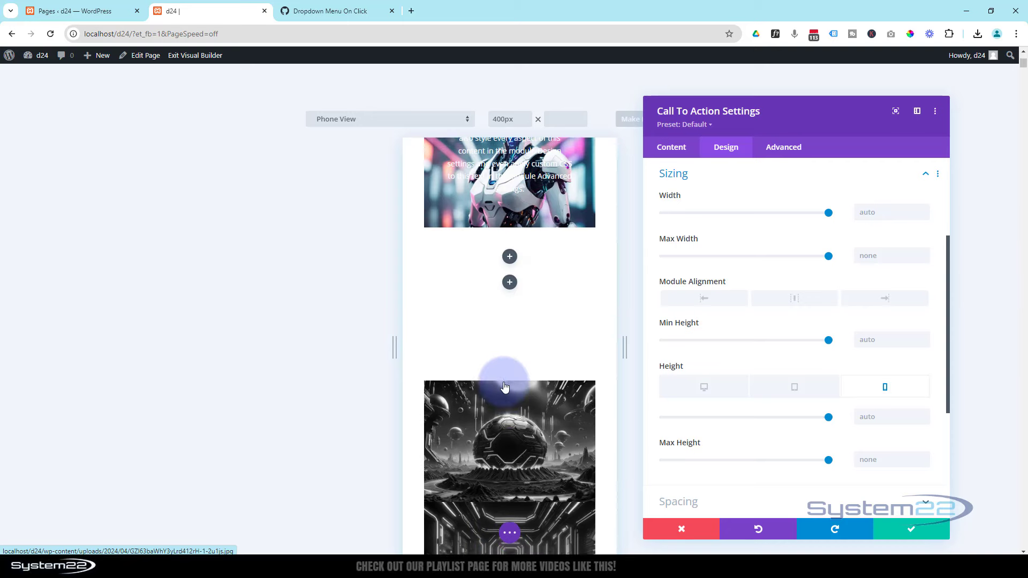
{"action": "scroll", "coordinate": [505, 386], "scroll_direction": "up", "scroll_amount": 3}
{"action": "scroll", "coordinate": [386, 396], "scroll_direction": "down", "scroll_amount": 2}
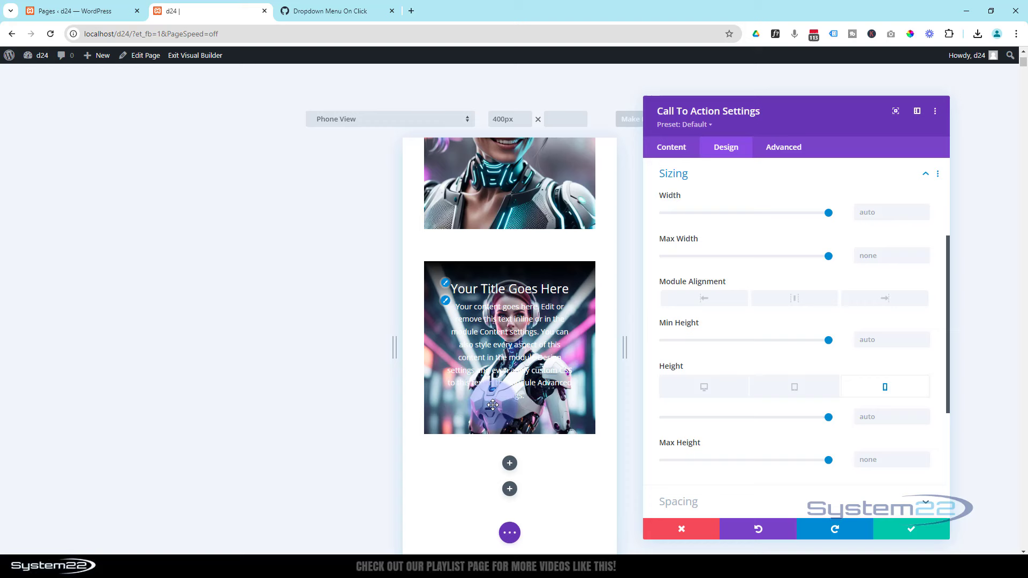
{"action": "left_click", "coordinate": [535, 428]}
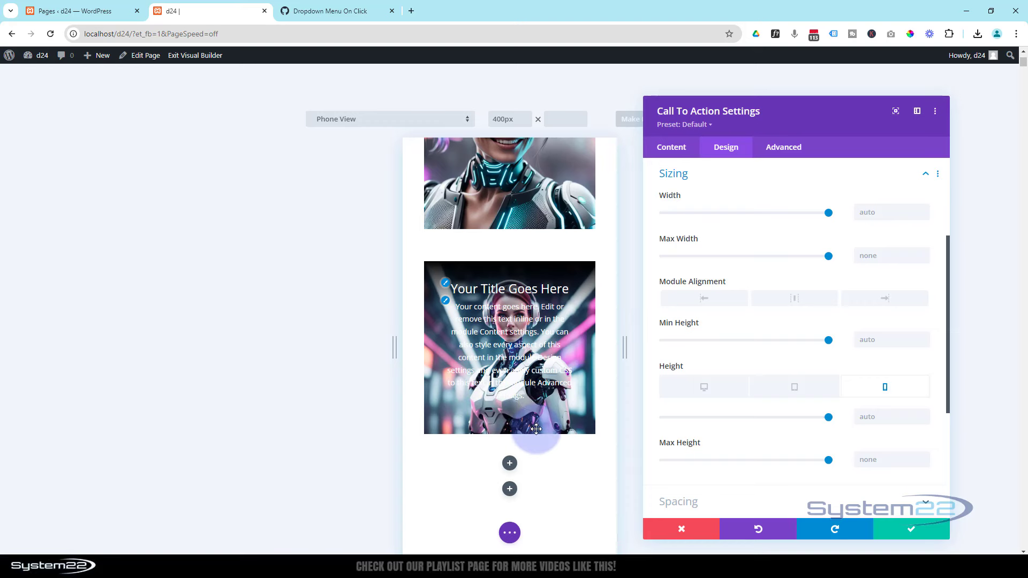
{"action": "left_click", "coordinate": [703, 395]}
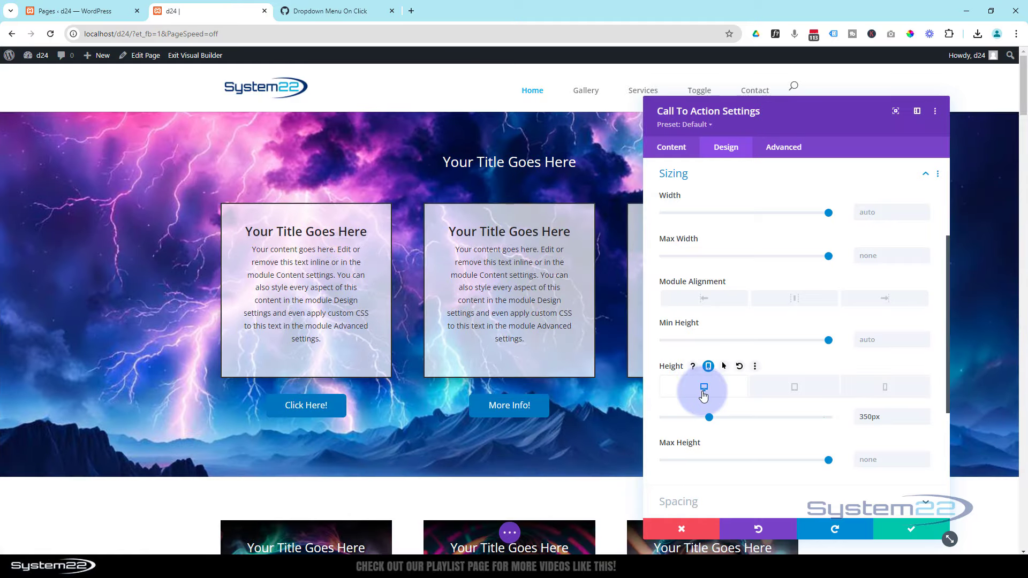
{"action": "scroll", "coordinate": [535, 395], "scroll_direction": "down", "scroll_amount": 8}
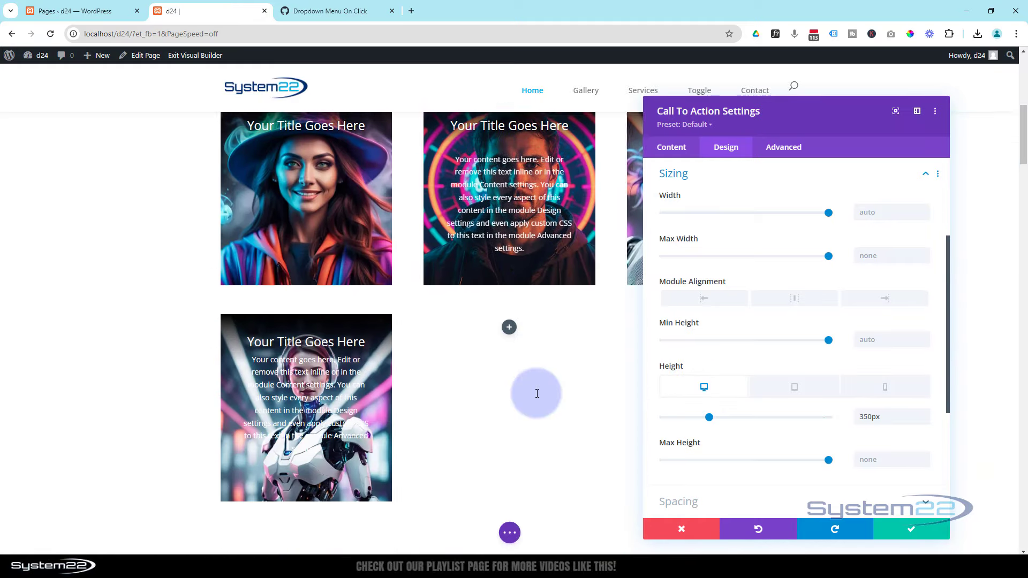
{"action": "scroll", "coordinate": [537, 393], "scroll_direction": "down", "scroll_amount": 1}
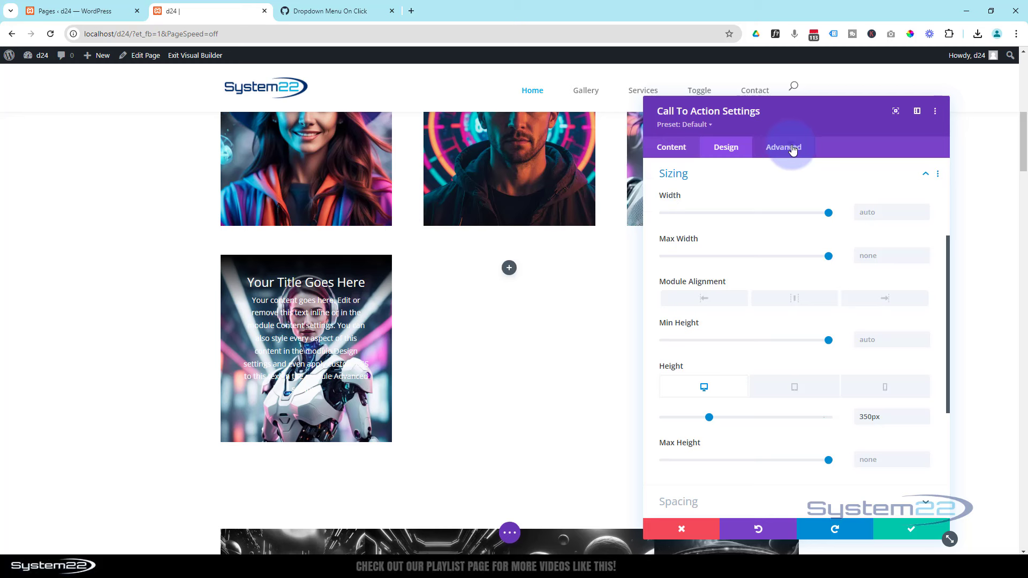
Open the module's Advanced > Custom CSS free-form box.
{"action": "left_click", "coordinate": [792, 149]}
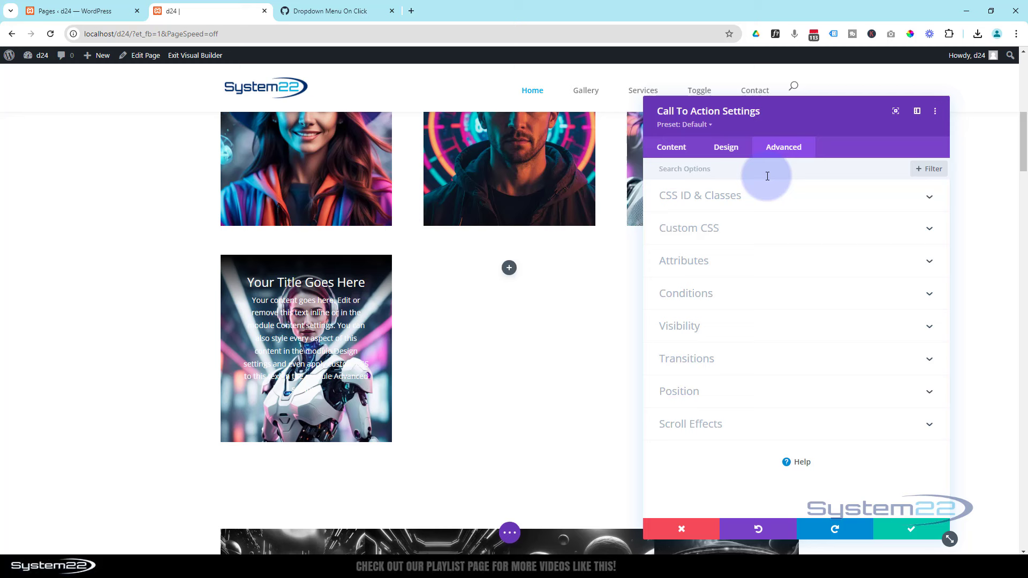
{"action": "left_click", "coordinate": [748, 229]}
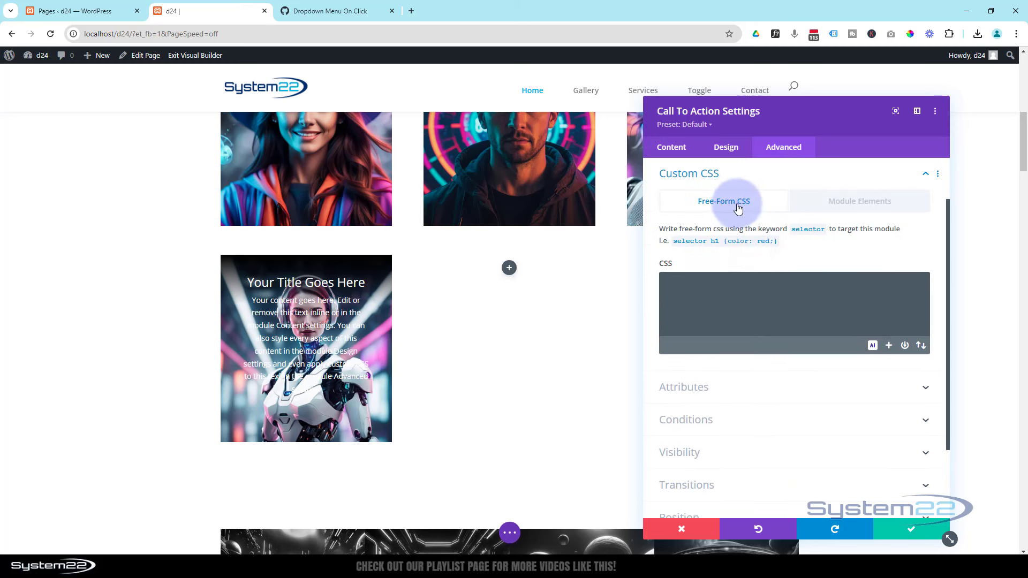
{"action": "left_click", "coordinate": [710, 282]}
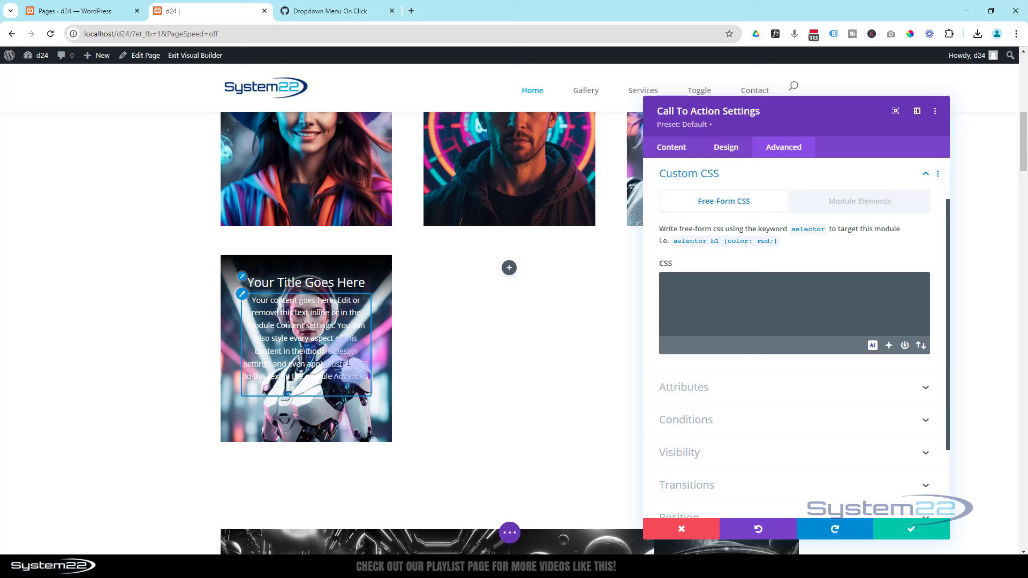
{"action": "left_click", "coordinate": [675, 282]}
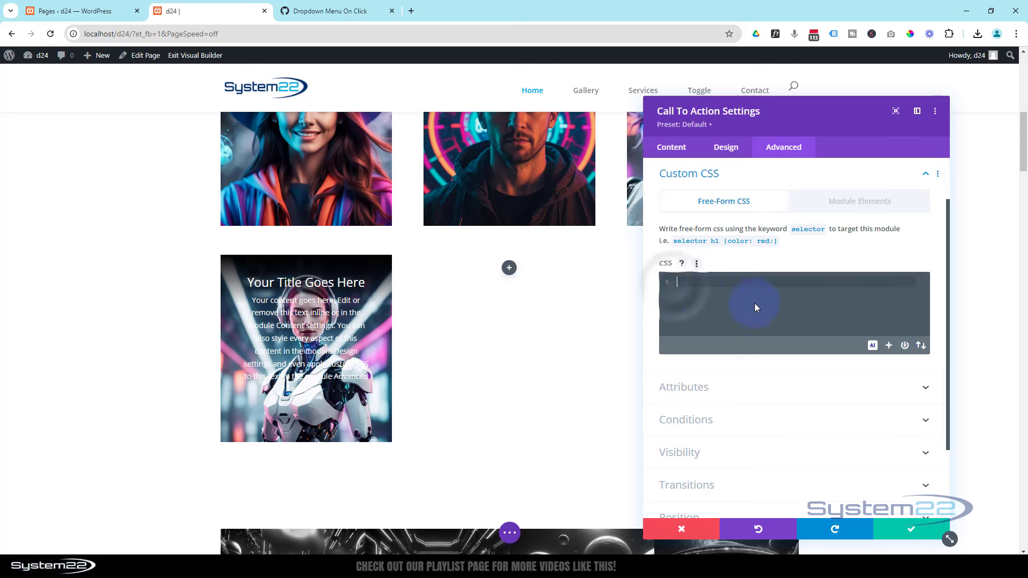
Write a 'selector p' rule with 'padding-top: 30px;' and 'opacity: 0;'.
{"action": "type", "text": "selector"}
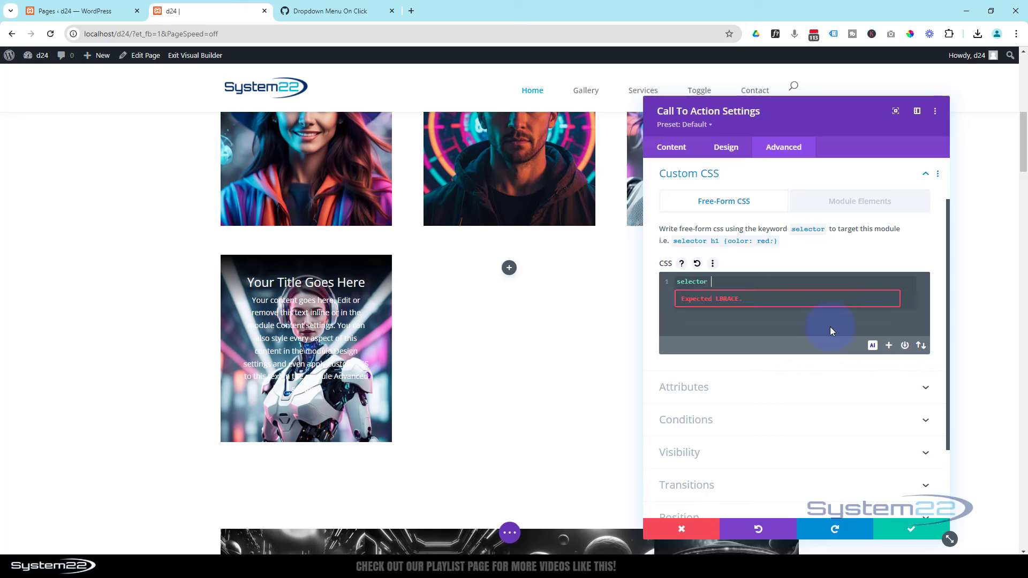
{"action": "type", "text": " p {"}
{"action": "key", "text": "Return"}
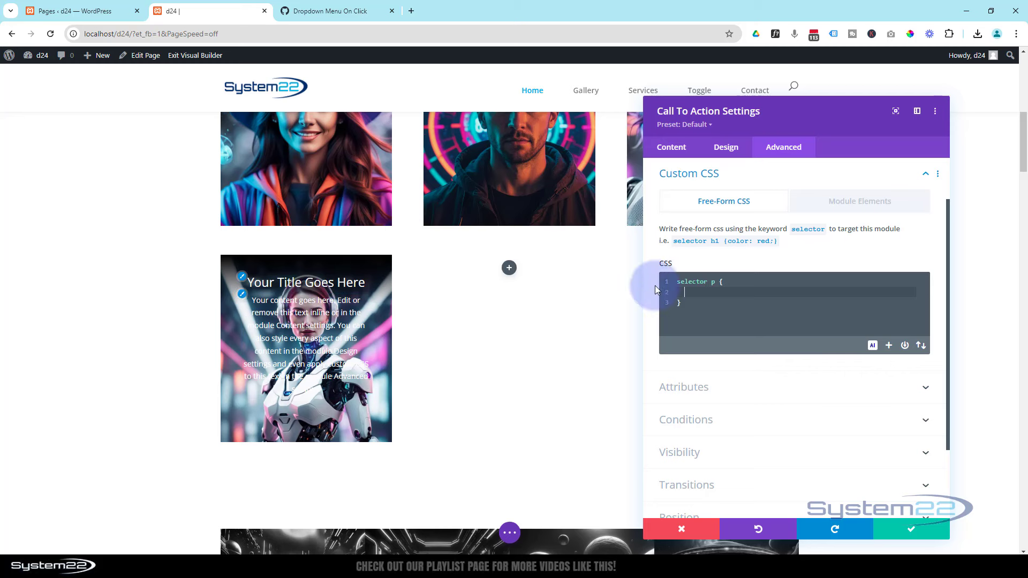
{"action": "left_click", "coordinate": [744, 292]}
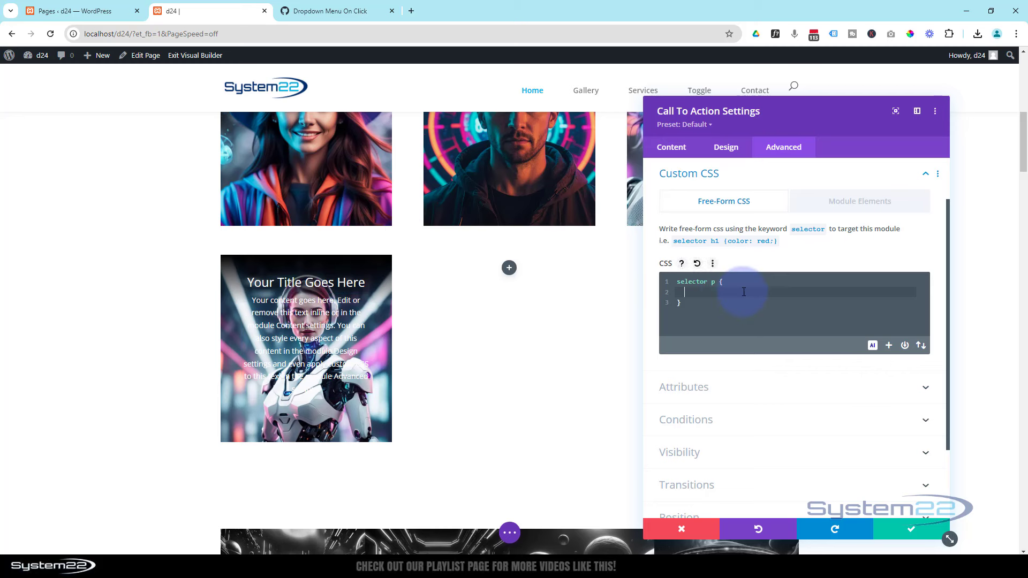
{"action": "type", "text": "padding-top: 30px;"}
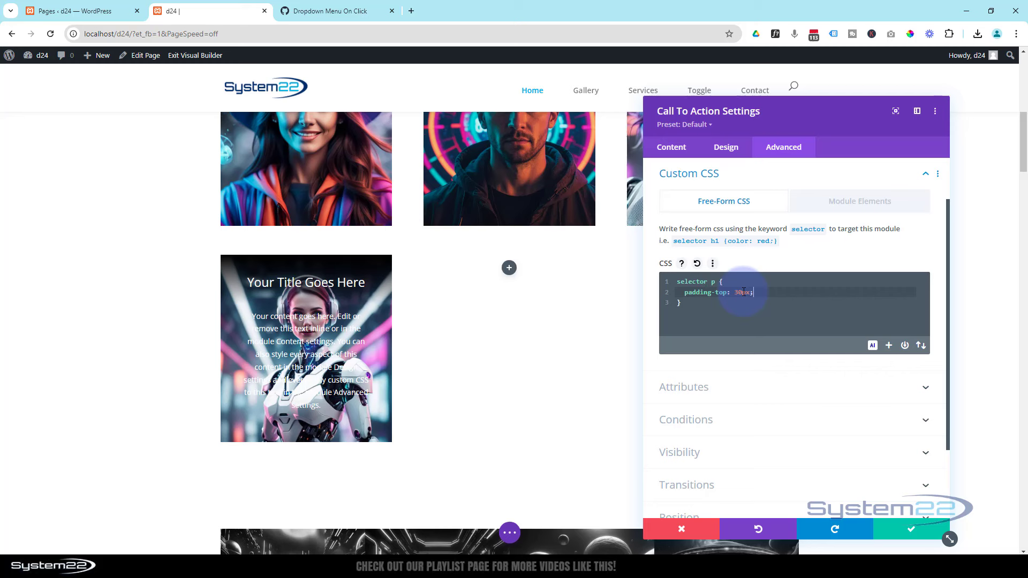
{"action": "key", "text": "Return"}
{"action": "type", "text": "opacity"}
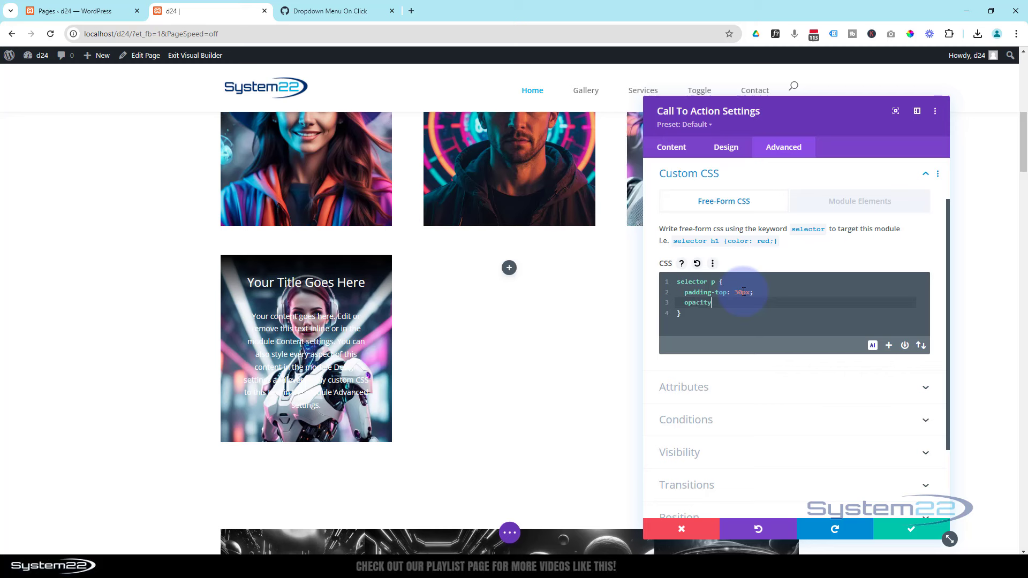
{"action": "type", "text": ":"}
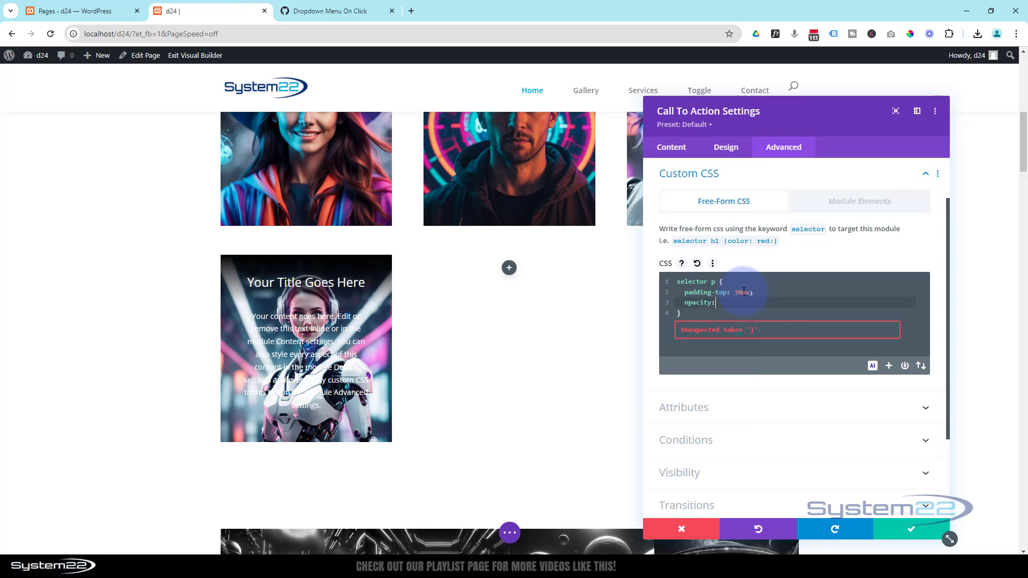
{"action": "type", "text": " 0"}
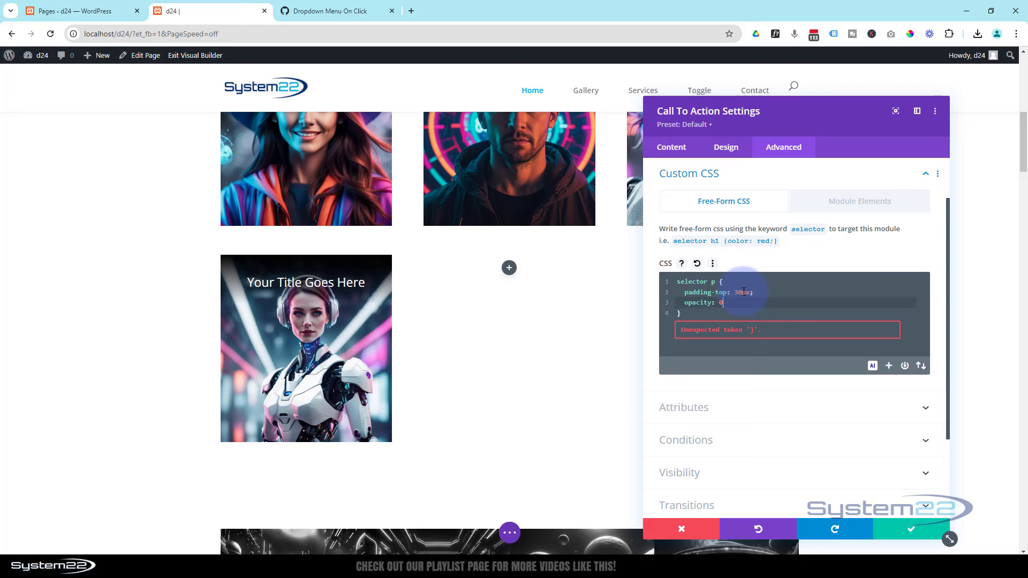
{"action": "type", "text": ";"}
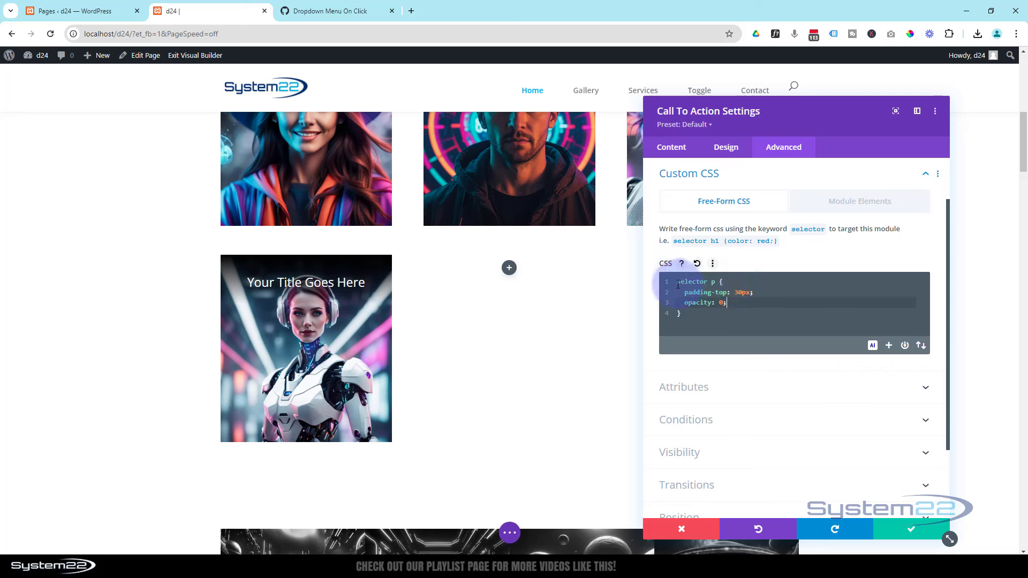
Paste a copy of the paragraph CSS rule below it and change its selector to 'selector p:hover'.
{"action": "left_click_drag", "start_coordinate": [678, 284], "coordinate": [687, 318]}
{"action": "key", "text": "ctrl+c"}
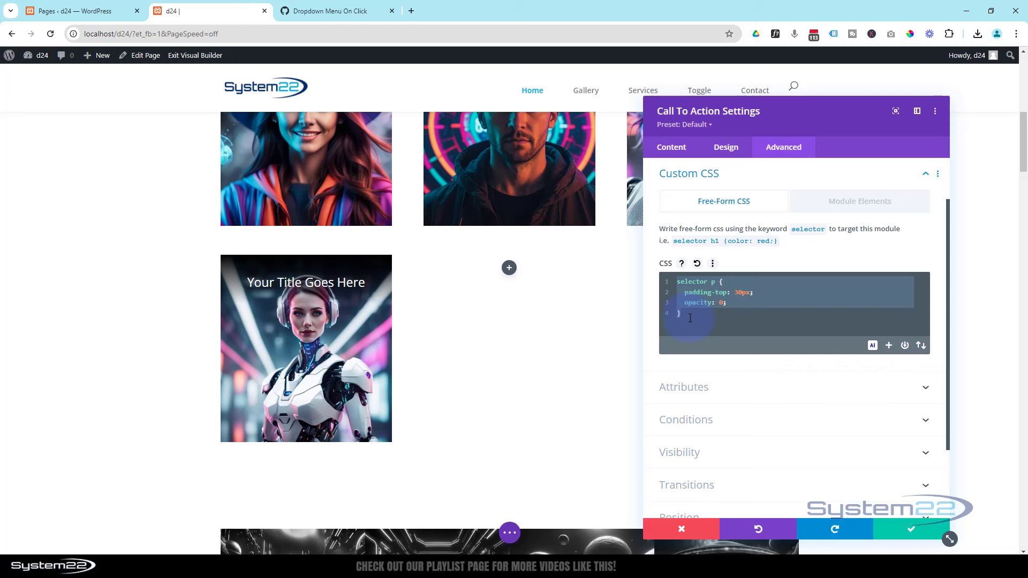
{"action": "left_click", "coordinate": [696, 318]}
{"action": "key", "text": "Return"}
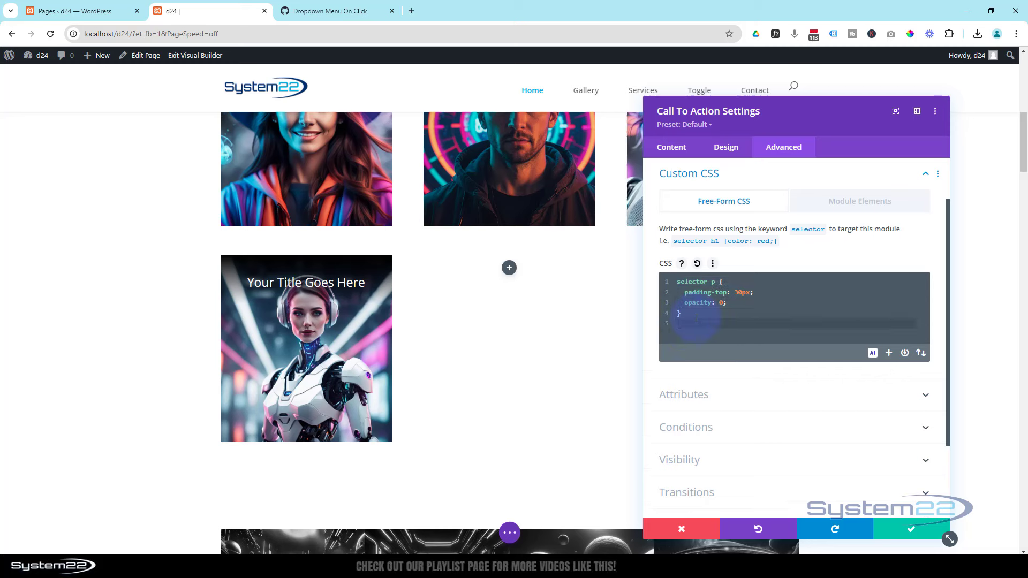
{"action": "key", "text": "Return"}
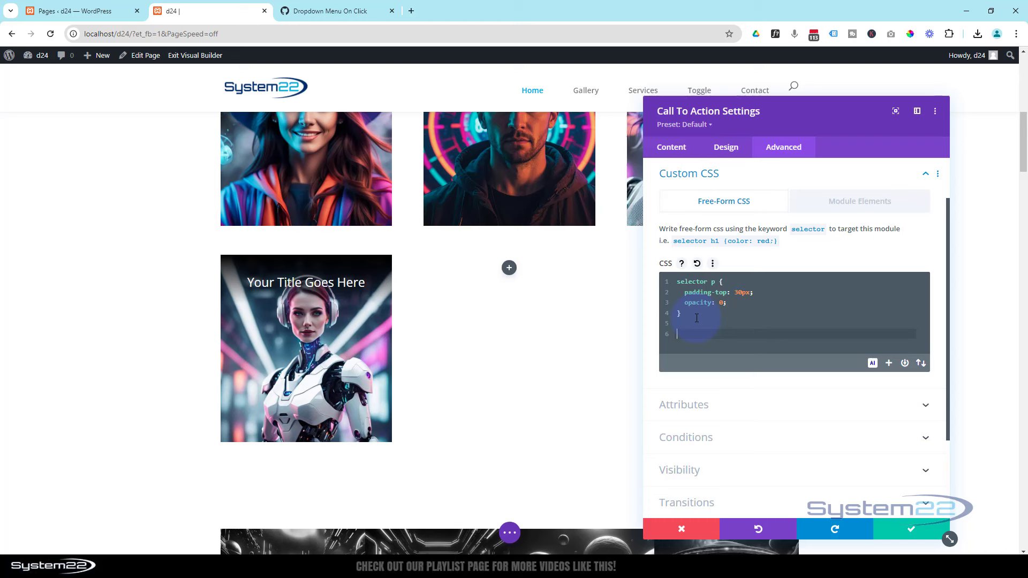
{"action": "key", "text": "ctrl+v"}
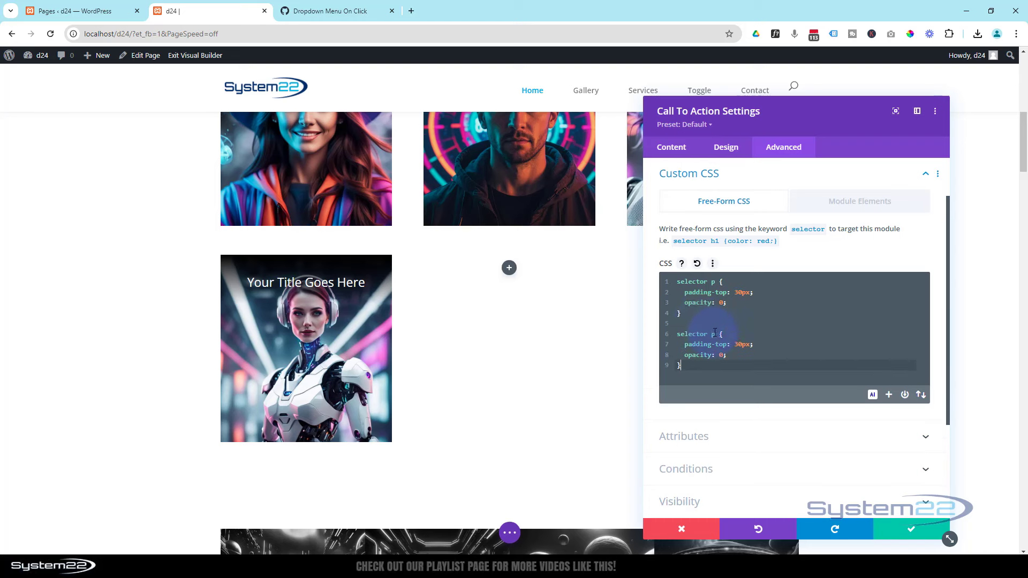
{"action": "left_click", "coordinate": [714, 334]}
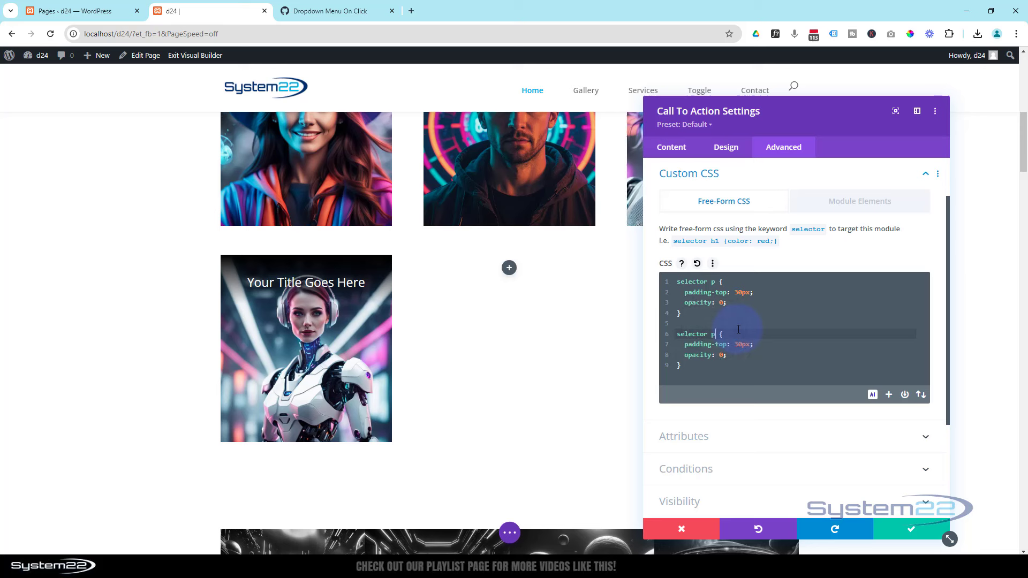
{"action": "type", "text": ":hover"}
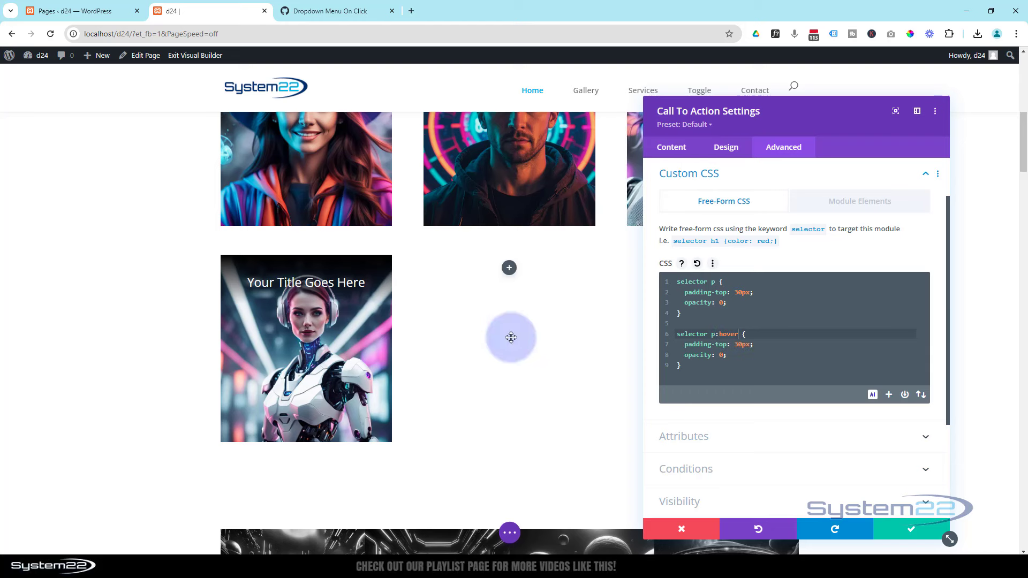
In the hover rule, delete the padding line and set opacity to 1.
{"action": "left_click", "coordinate": [750, 331]}
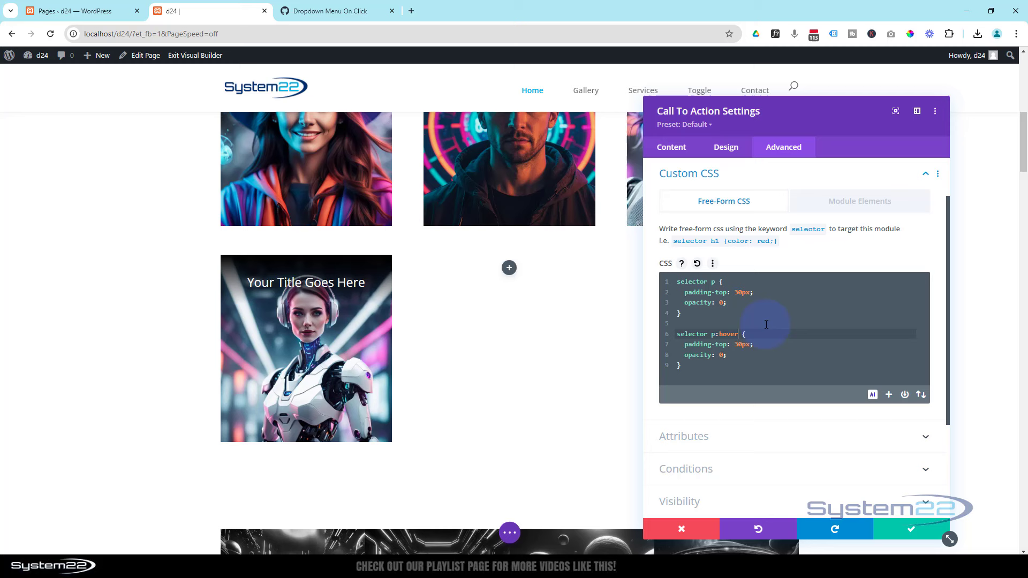
{"action": "left_click_drag", "start_coordinate": [751, 330], "coordinate": [763, 341]}
{"action": "key", "text": "BackSpace"}
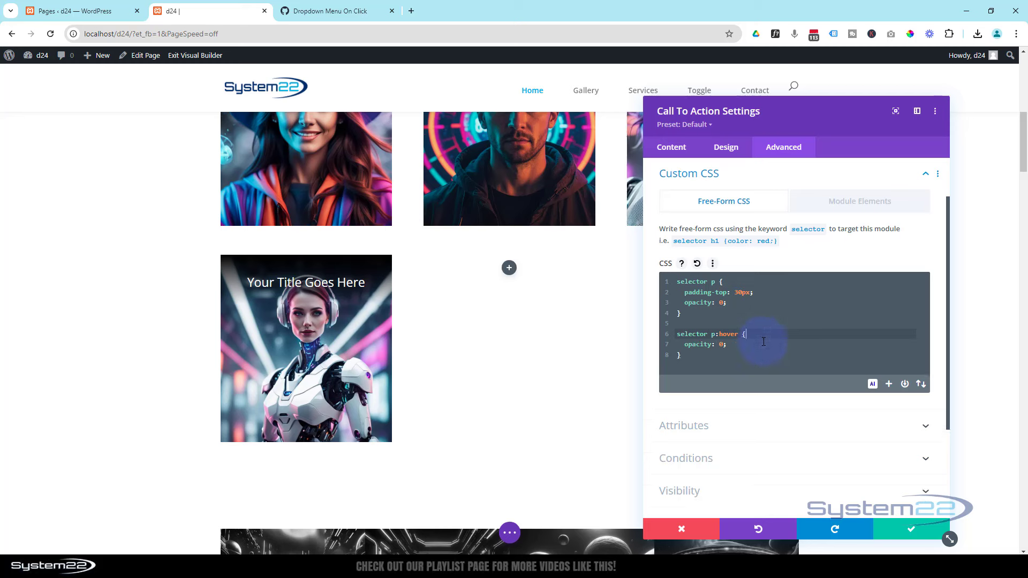
{"action": "double_click", "coordinate": [721, 345]}
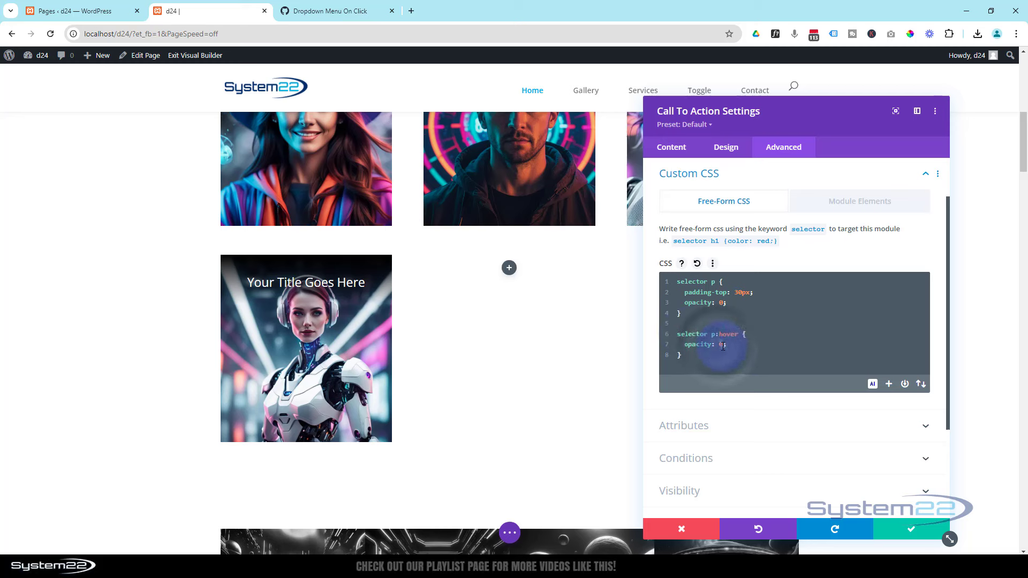
{"action": "type", "text": "1"}
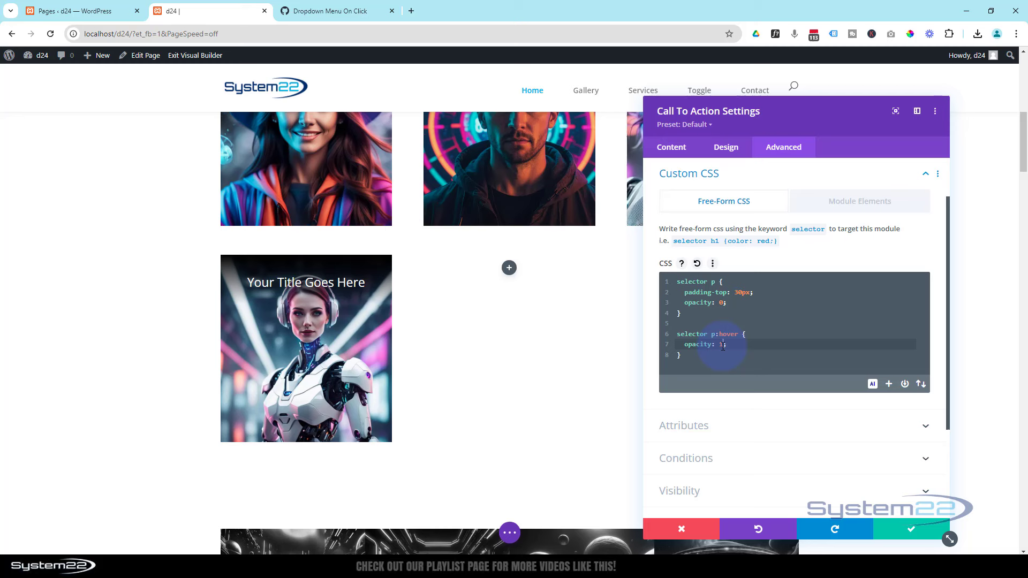
{"action": "mouse_move", "coordinate": [367, 357]}
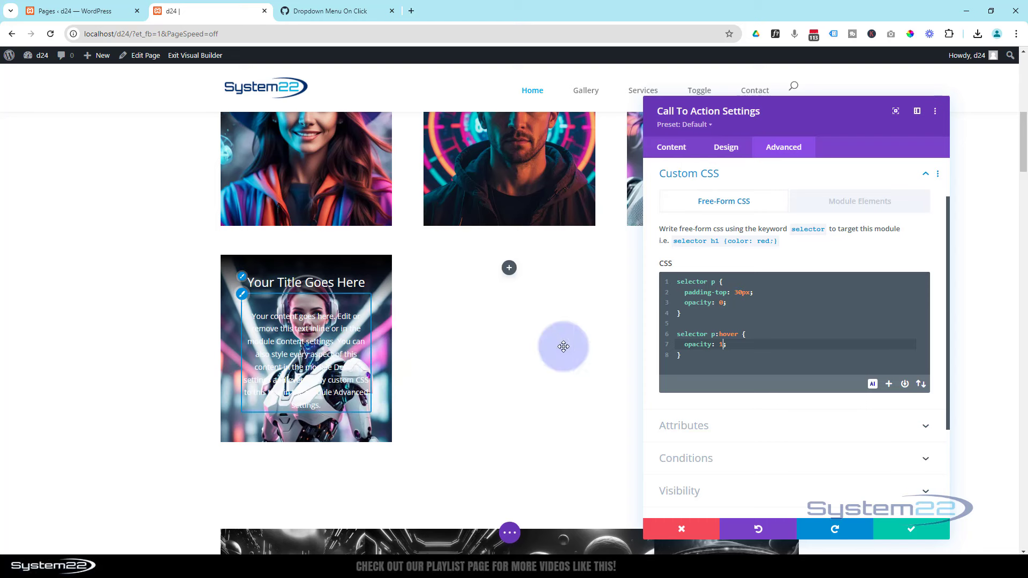
Add 'transition-duration: .8s;' on a new line under 'opacity: 0;' in the paragraph rule.
{"action": "left_click", "coordinate": [730, 301]}
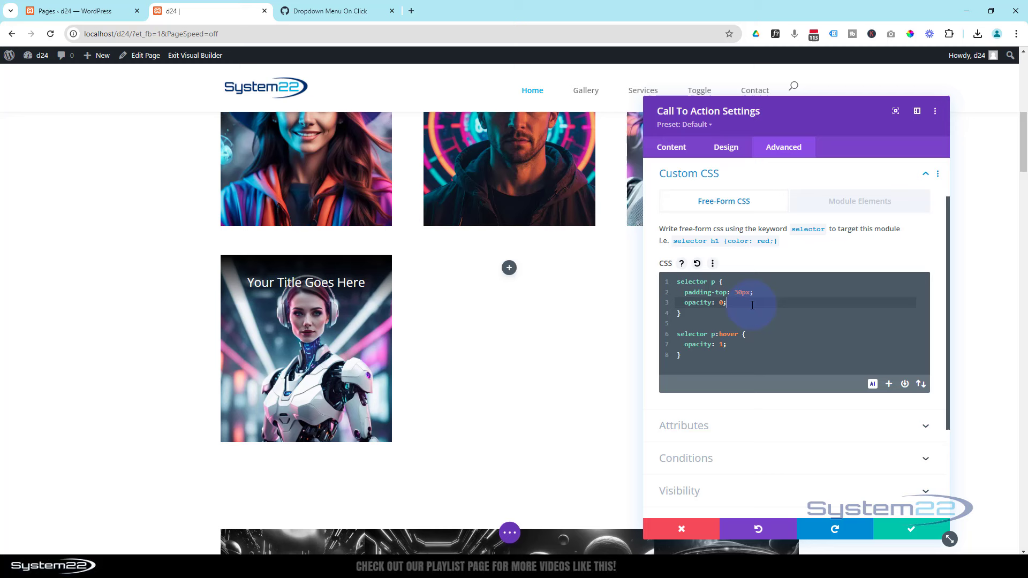
{"action": "key", "text": "Return"}
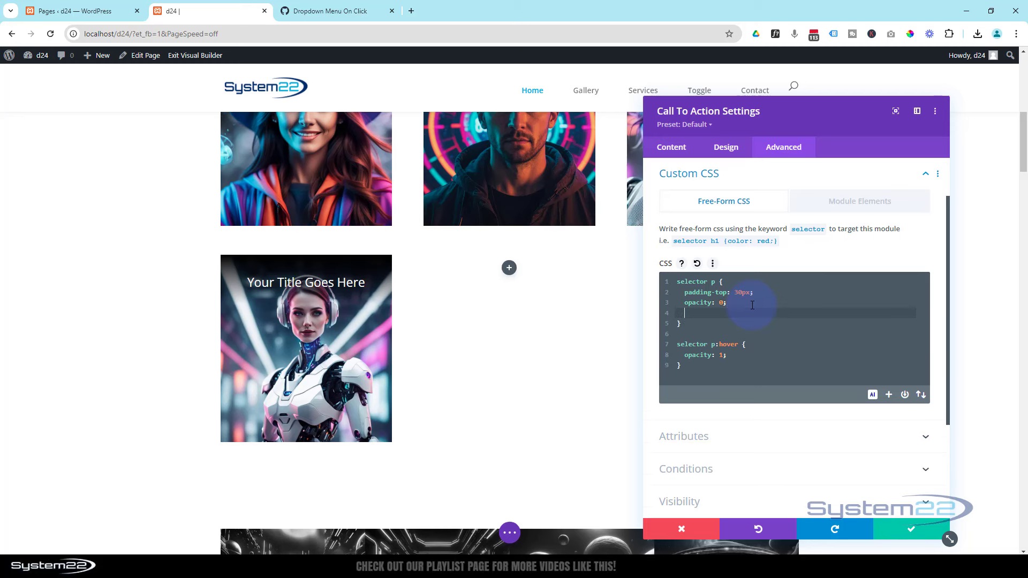
{"action": "type", "text": "transition-duration:"}
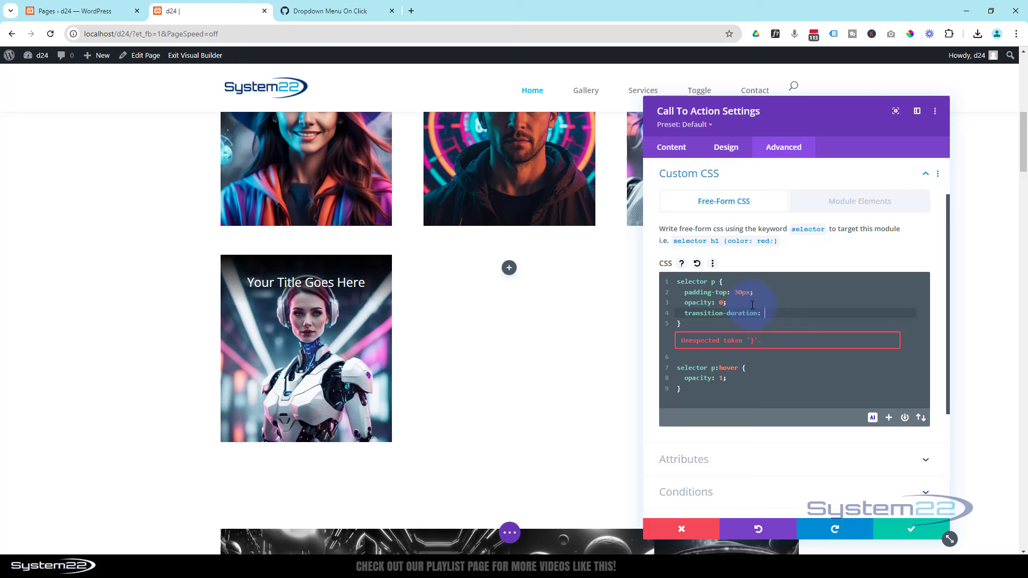
{"action": "type", "text": " .8s;"}
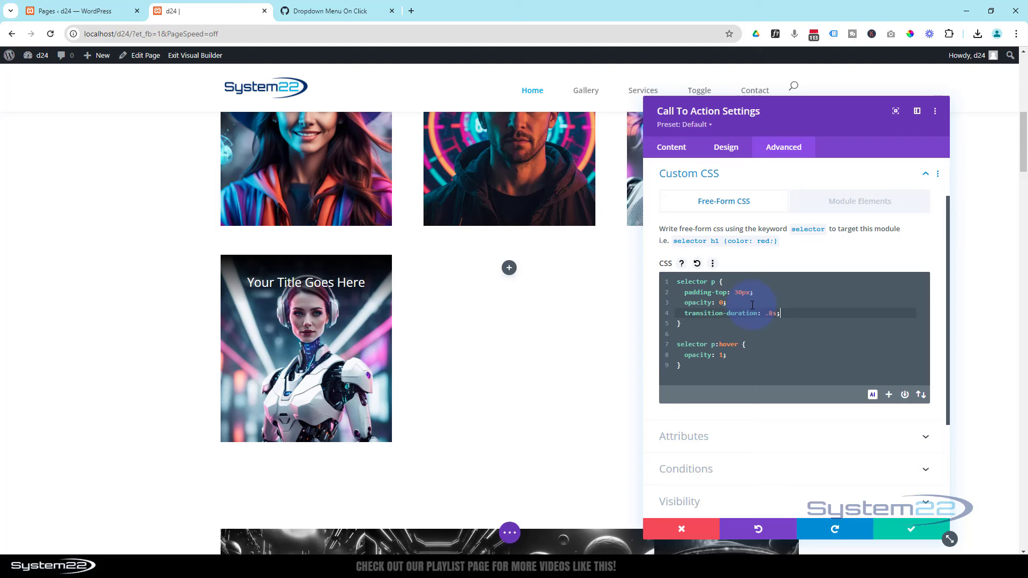
Keep the module's CSS changes, save the page, and exit to the live page.
{"action": "left_click", "coordinate": [912, 529]}
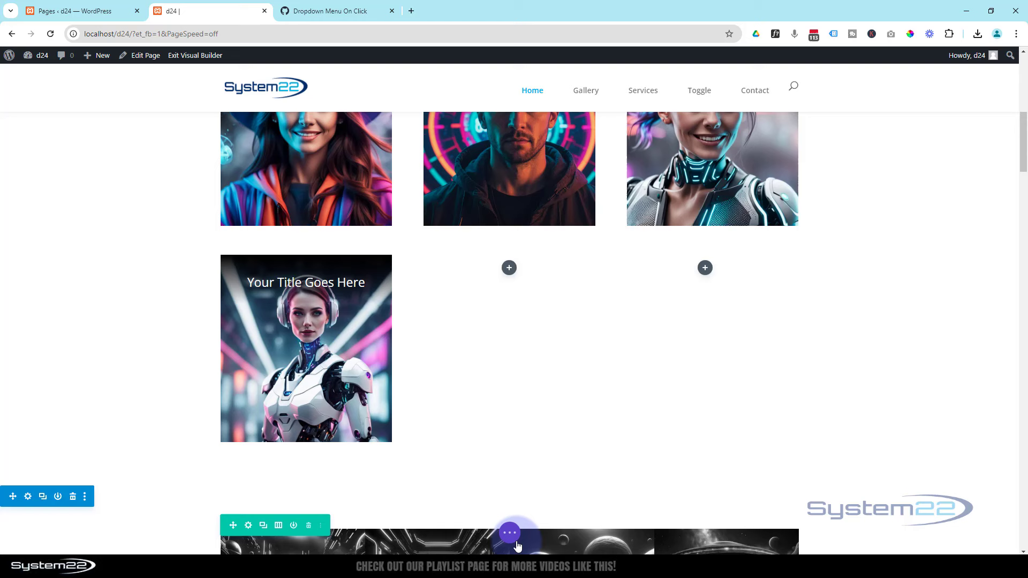
{"action": "left_click", "coordinate": [510, 533]}
{"action": "left_click", "coordinate": [991, 534]}
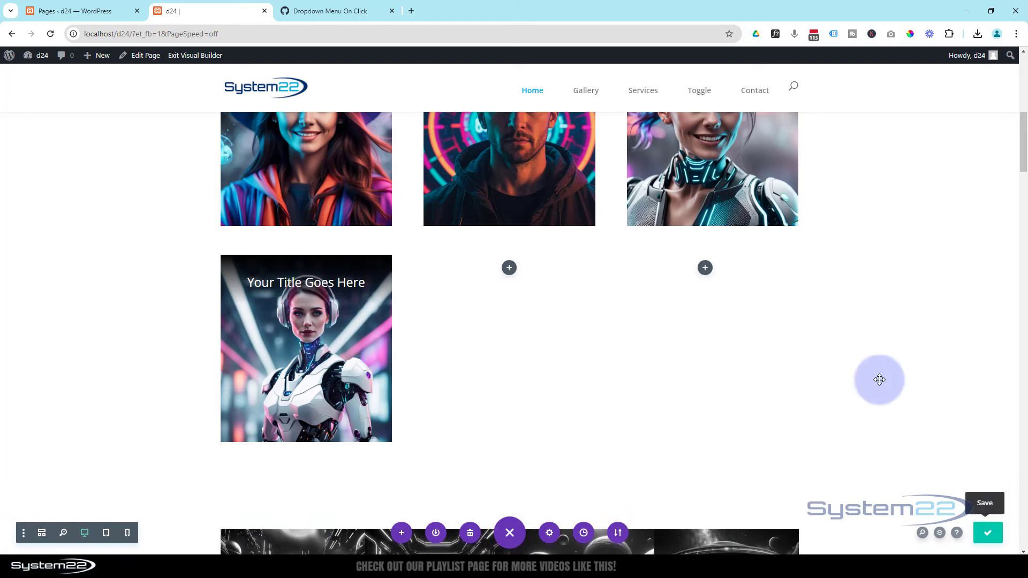
{"action": "left_click", "coordinate": [188, 55]}
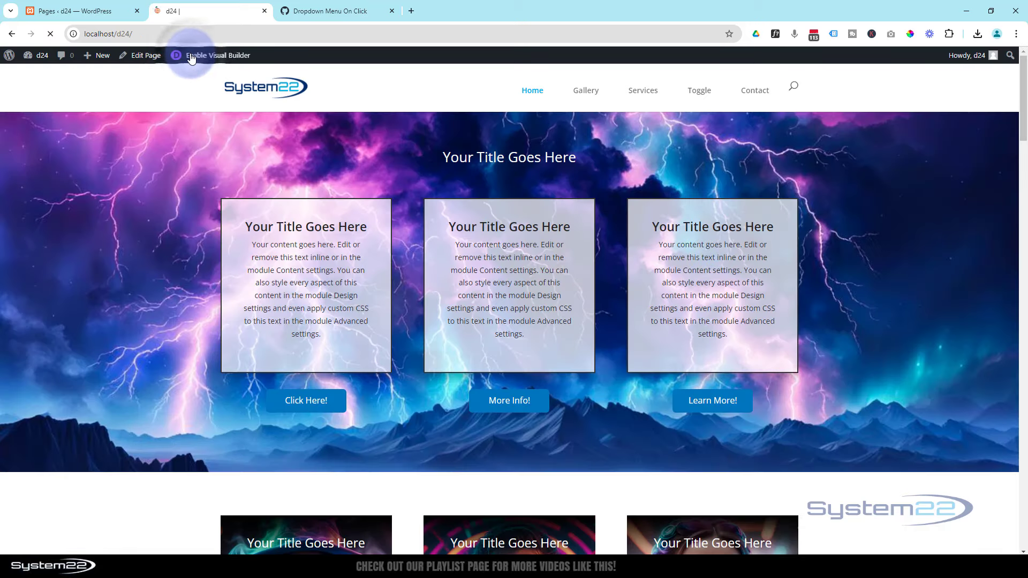
Hover the robot card repeatedly to check it darkens and its text fades in and out.
{"action": "scroll", "coordinate": [183, 153], "scroll_direction": "down", "scroll_amount": 5}
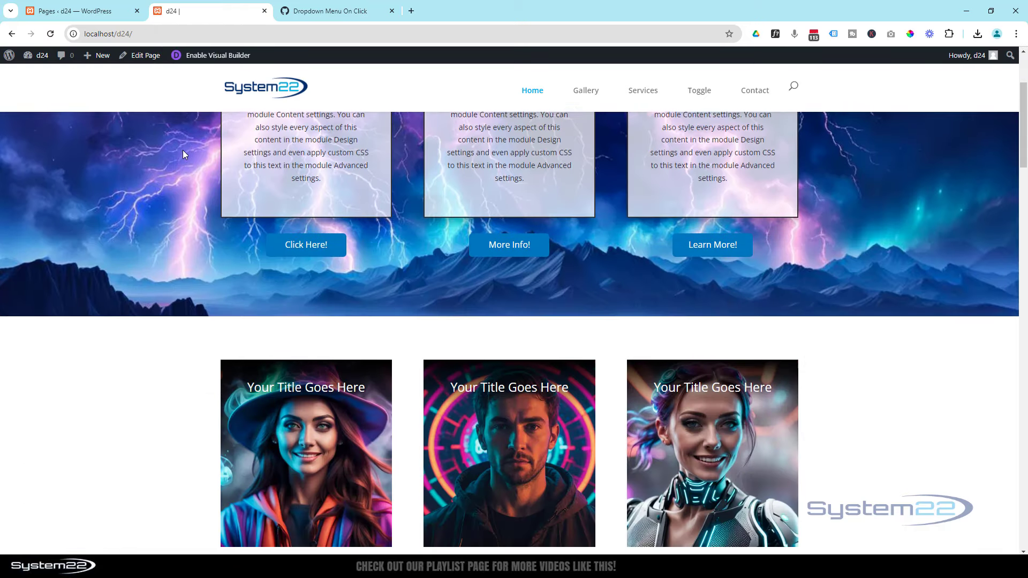
{"action": "scroll", "coordinate": [183, 154], "scroll_direction": "down", "scroll_amount": 3}
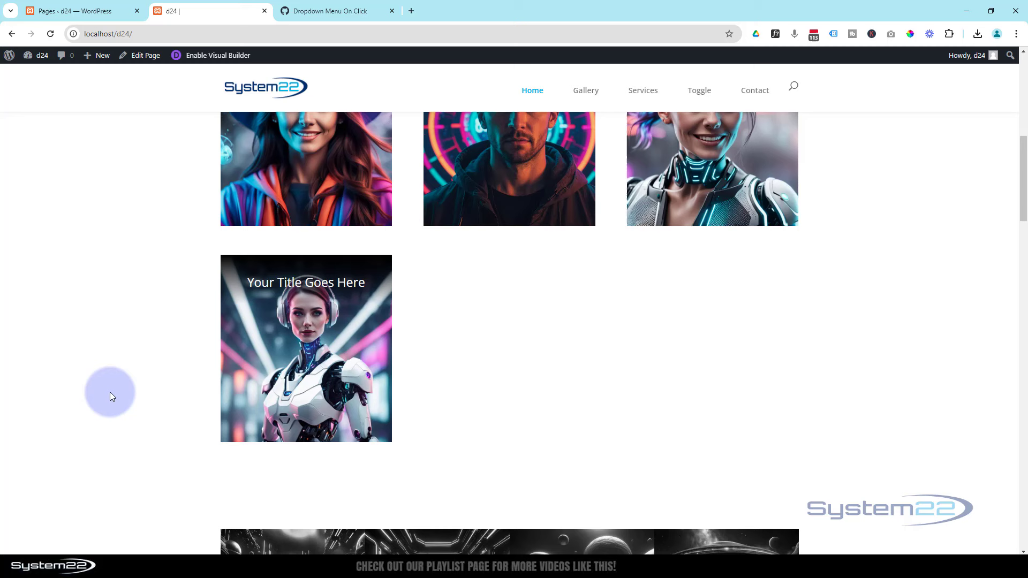
{"action": "mouse_move", "coordinate": [243, 385]}
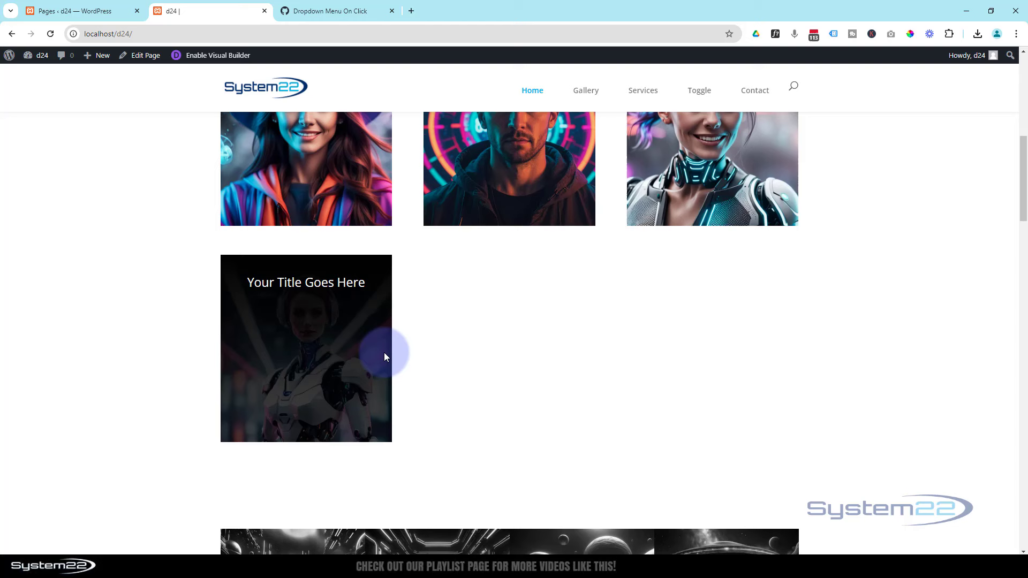
{"action": "left_click", "coordinate": [346, 352]}
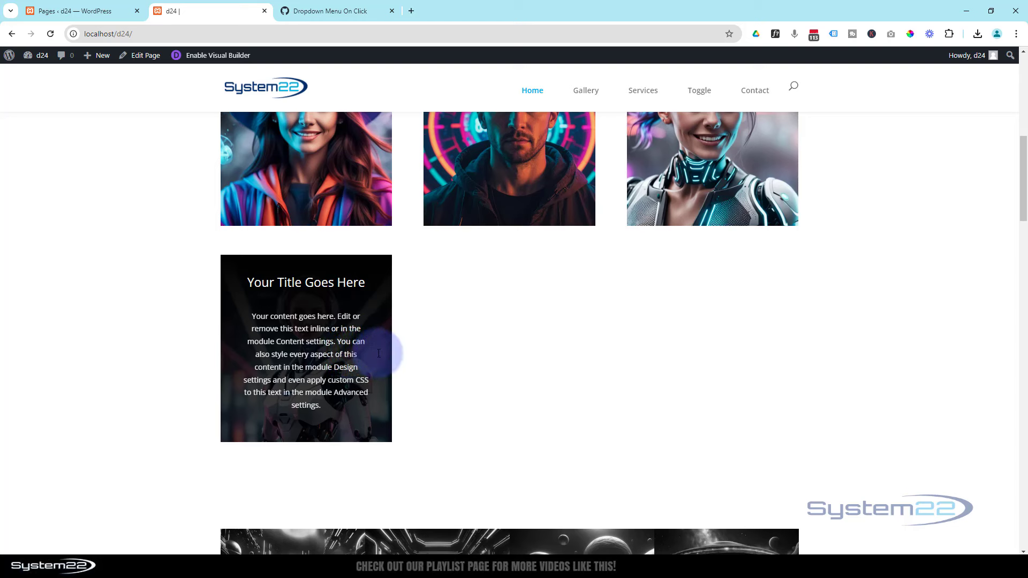
{"action": "left_click", "coordinate": [379, 353]}
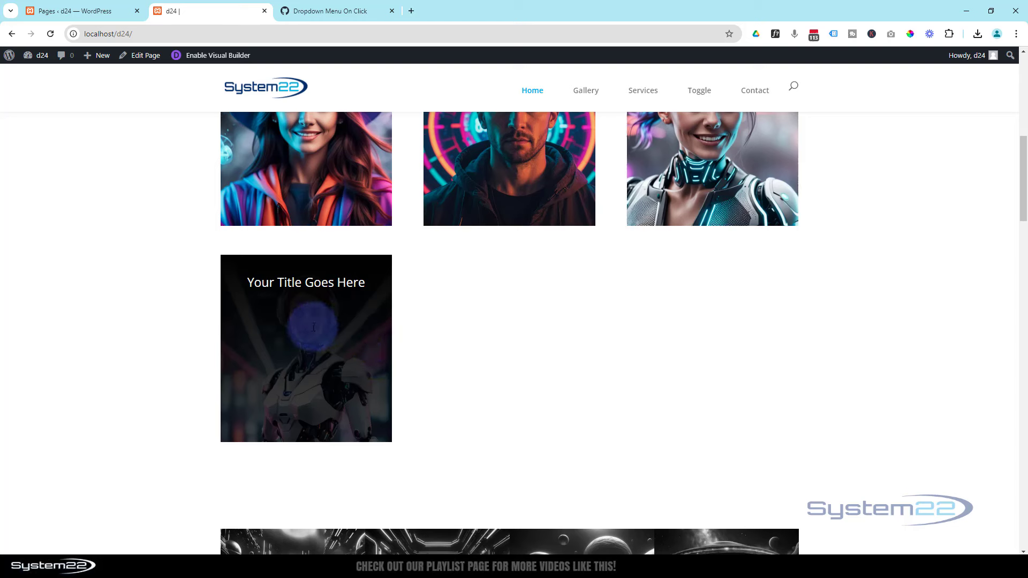
{"action": "left_click", "coordinate": [283, 342]}
{"action": "left_click", "coordinate": [229, 351]}
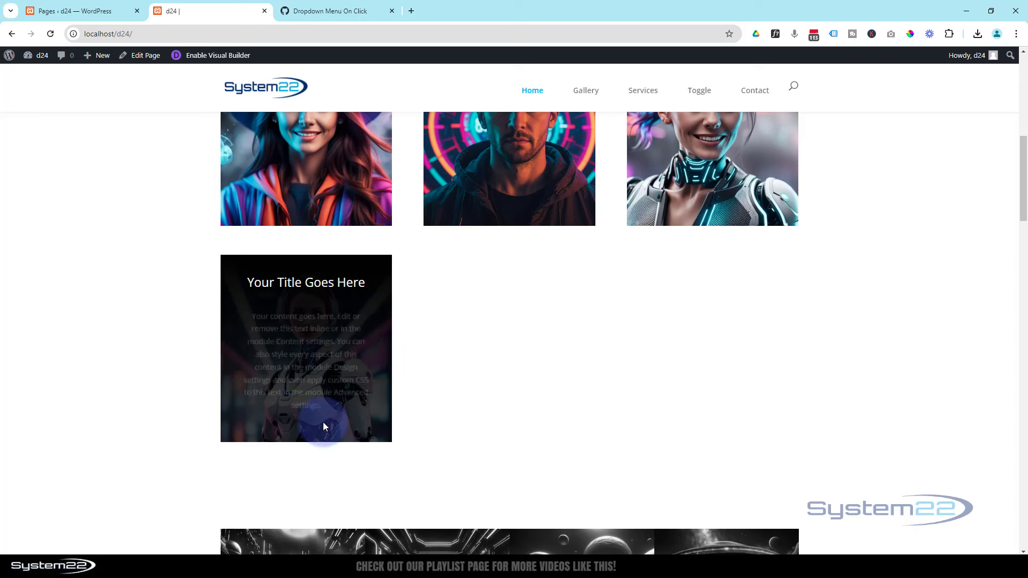
{"action": "left_click", "coordinate": [305, 439]}
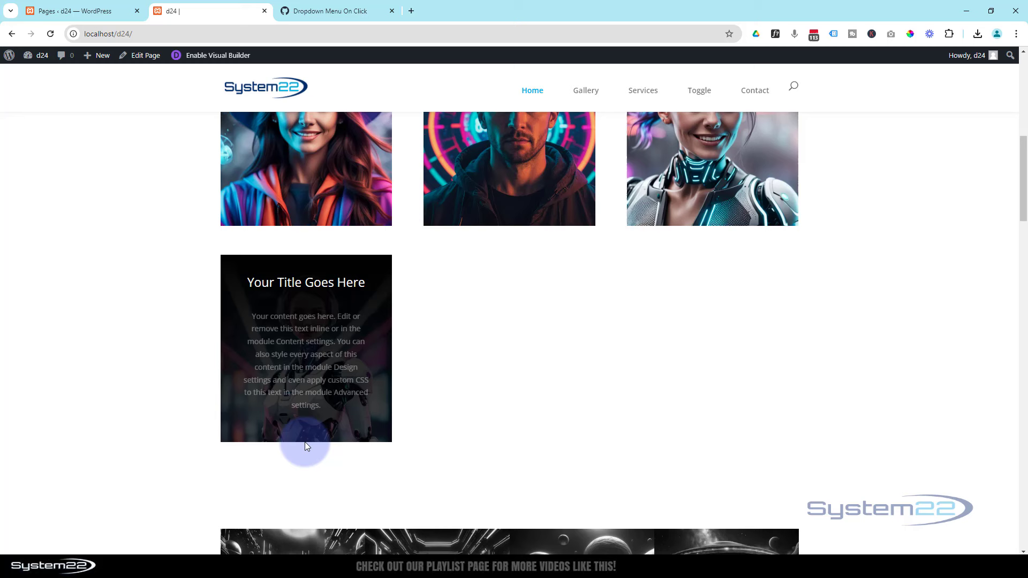
{"action": "left_click", "coordinate": [306, 440]}
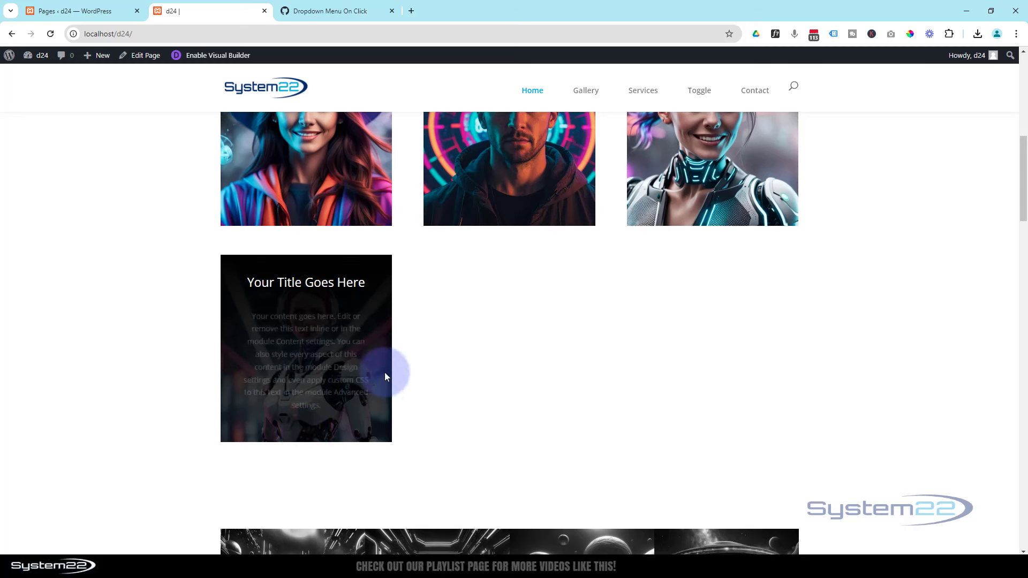
{"action": "left_click", "coordinate": [330, 364]}
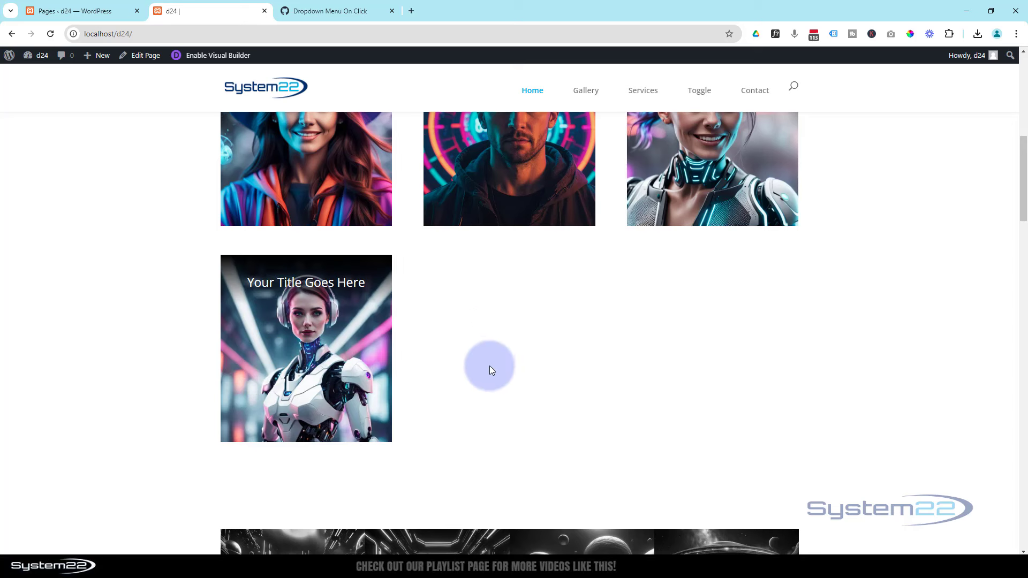
{"action": "mouse_move", "coordinate": [356, 378]}
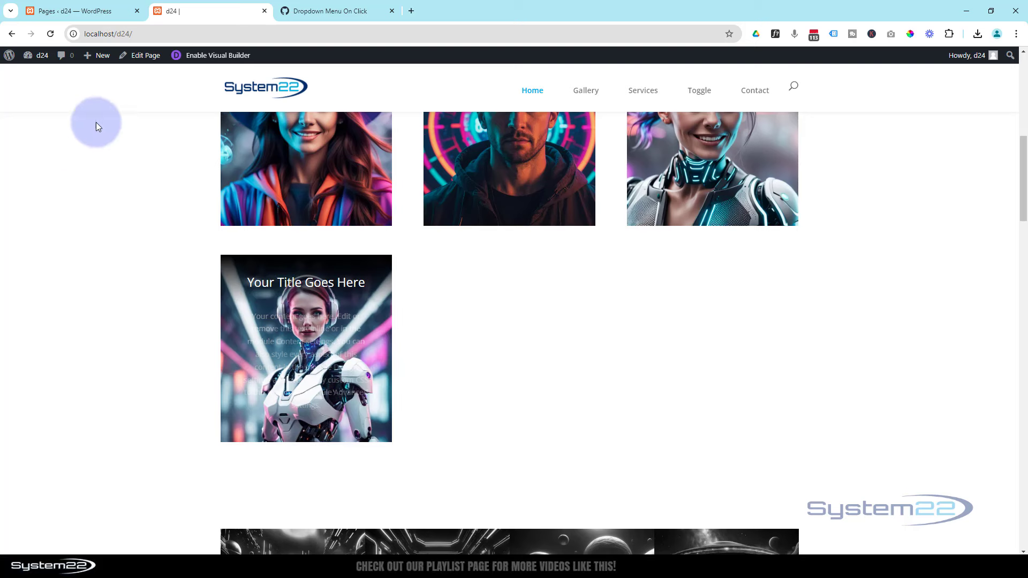
Re-enter the Visual Builder and set the robot card's Design > Spacing left and right padding to 0px.
{"action": "left_click", "coordinate": [212, 56]}
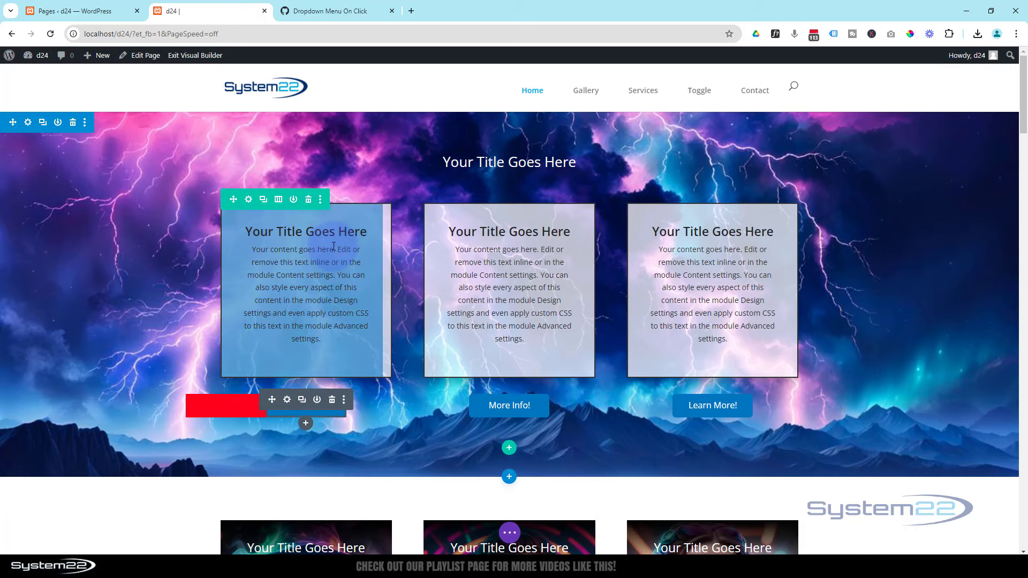
{"action": "scroll", "coordinate": [332, 245], "scroll_direction": "down", "scroll_amount": 7}
{"action": "scroll", "coordinate": [333, 246], "scroll_direction": "down", "scroll_amount": 3}
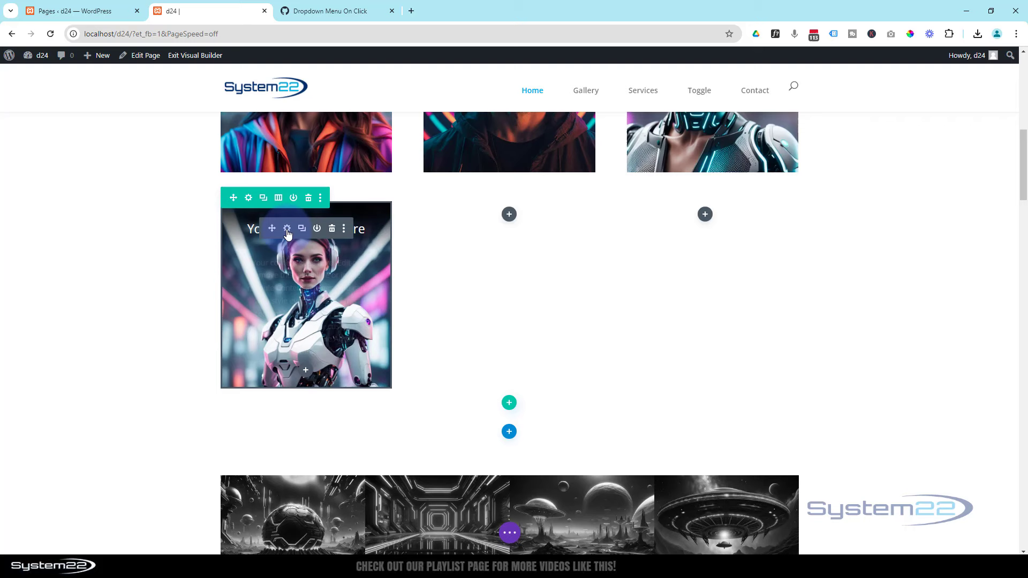
{"action": "left_click", "coordinate": [287, 233]}
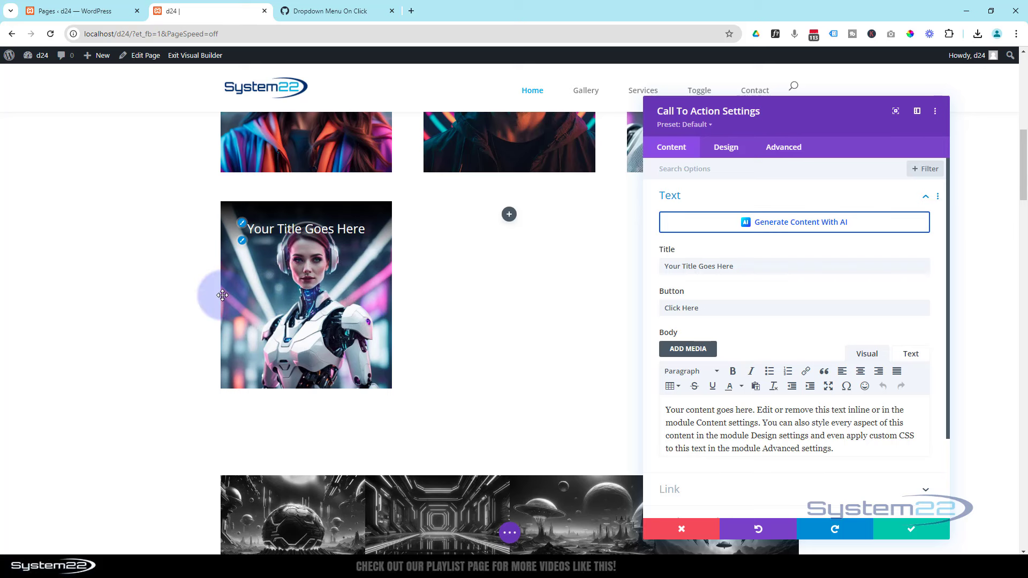
{"action": "left_click", "coordinate": [725, 152]}
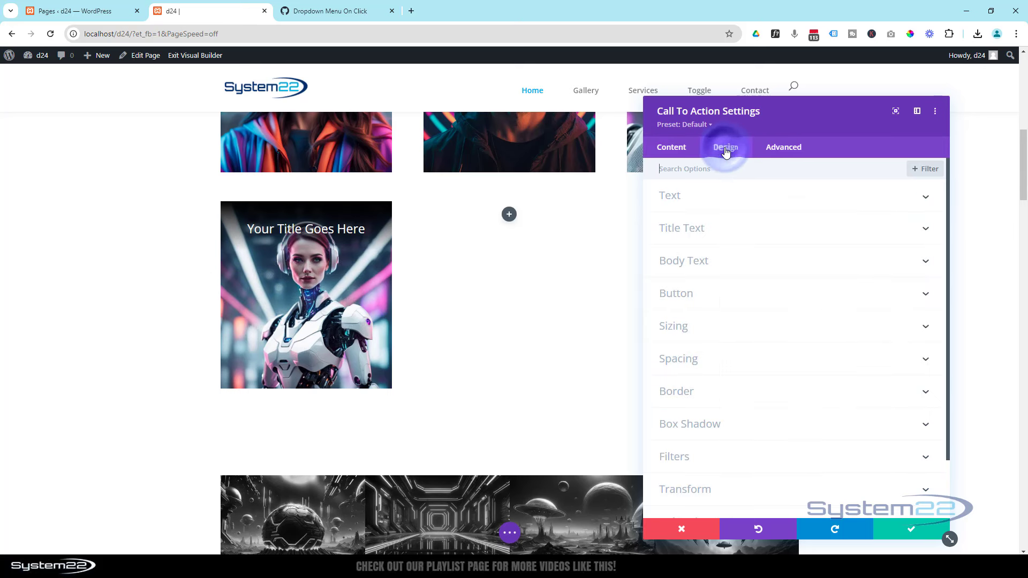
{"action": "left_click", "coordinate": [734, 357]}
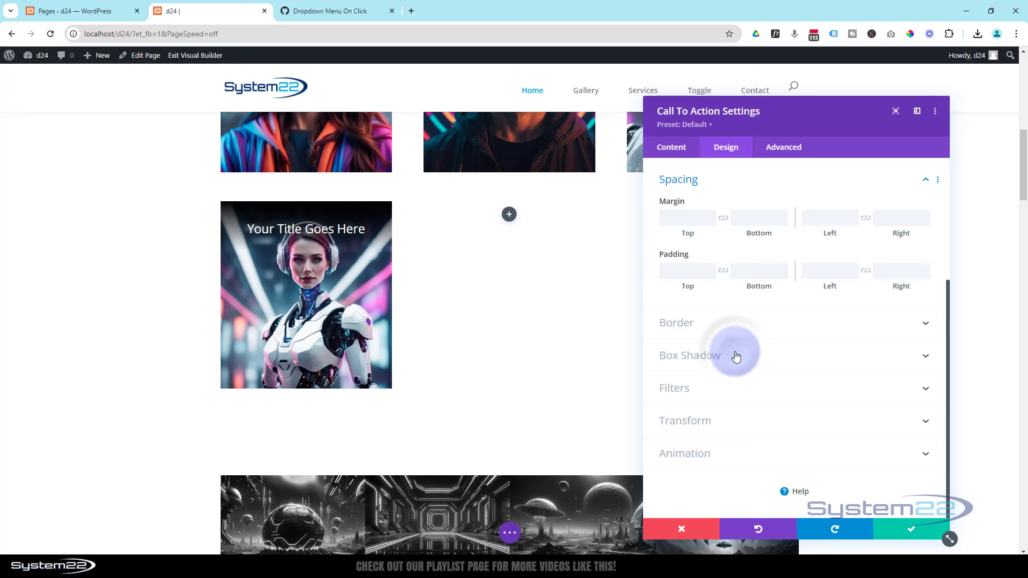
{"action": "left_click", "coordinate": [811, 272]}
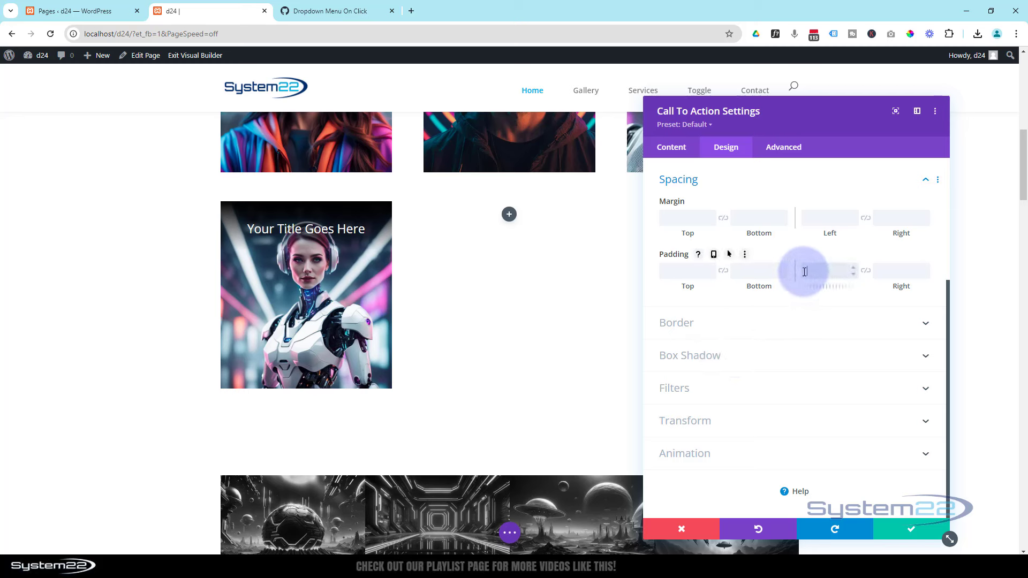
{"action": "type", "text": "0"}
{"action": "left_click", "coordinate": [867, 274]}
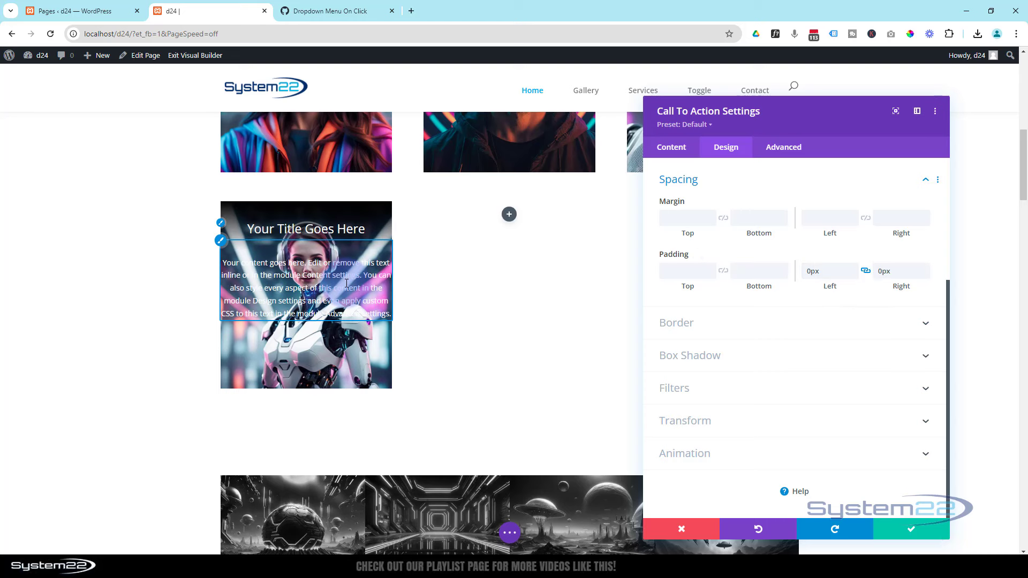
{"action": "left_click", "coordinate": [391, 275]}
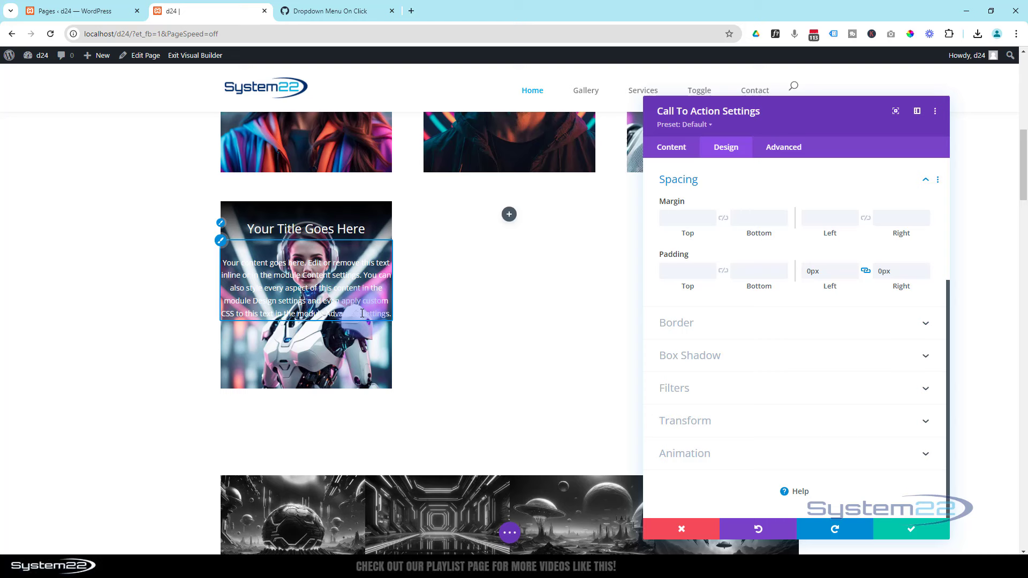
In Advanced > Custom CSS, change padding-top to 'padding: 30px' and add 'padding-bottom: 70px;'.
{"action": "left_click", "coordinate": [781, 152]}
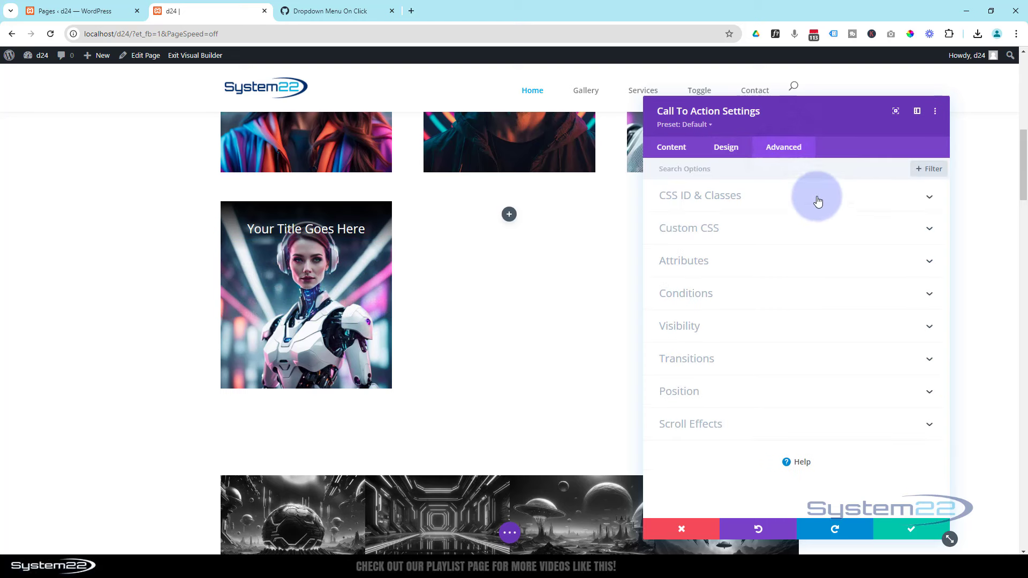
{"action": "left_click", "coordinate": [803, 231]}
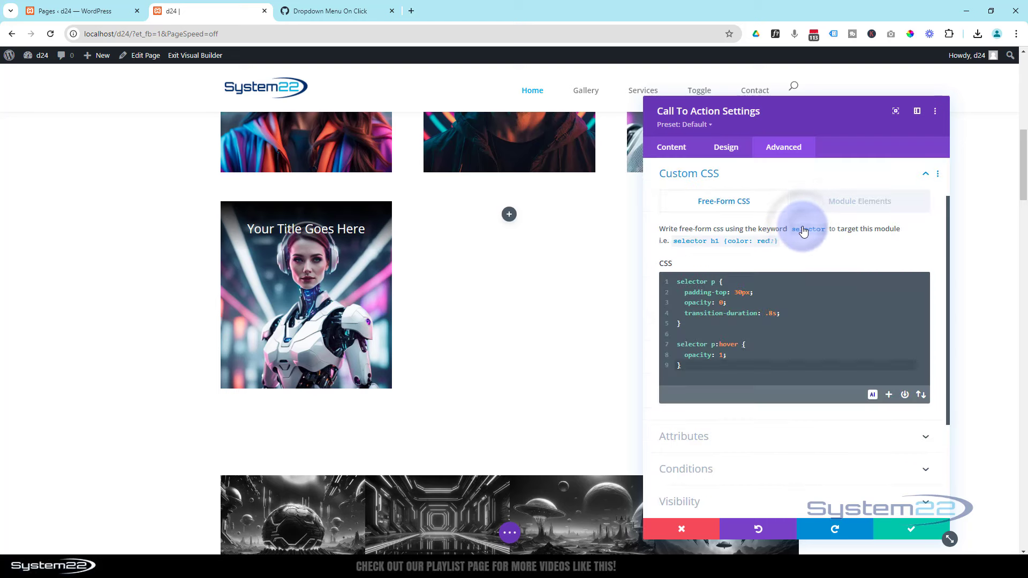
{"action": "left_click", "coordinate": [713, 292]}
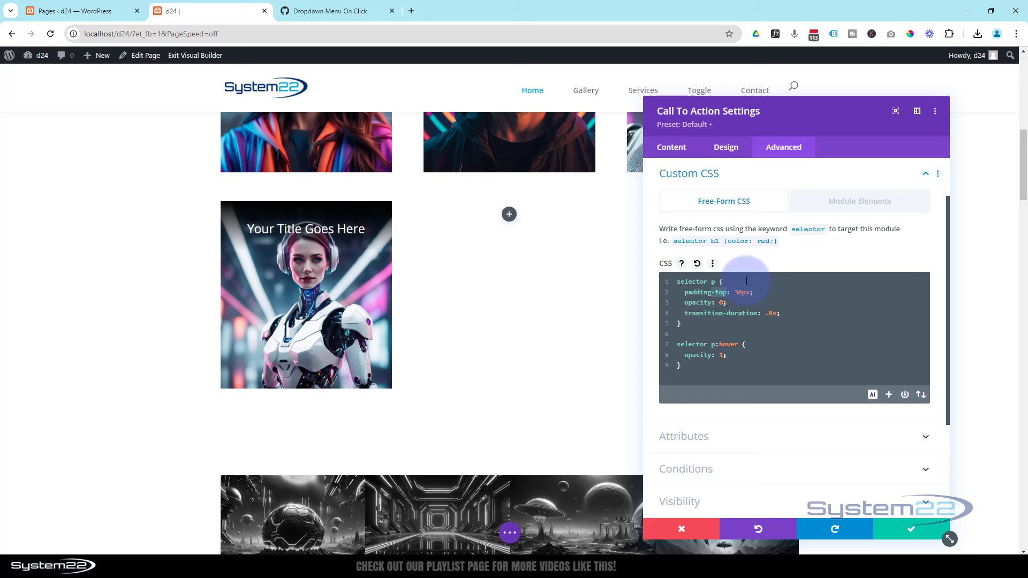
{"action": "key", "text": "BackSpace"}
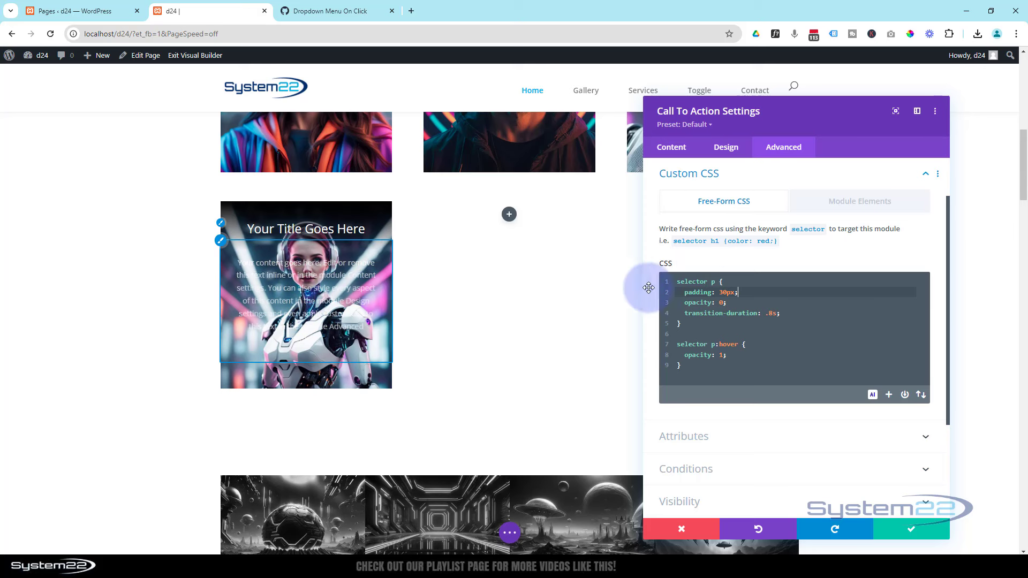
{"action": "left_click", "coordinate": [779, 292]}
{"action": "key", "text": "Return"}
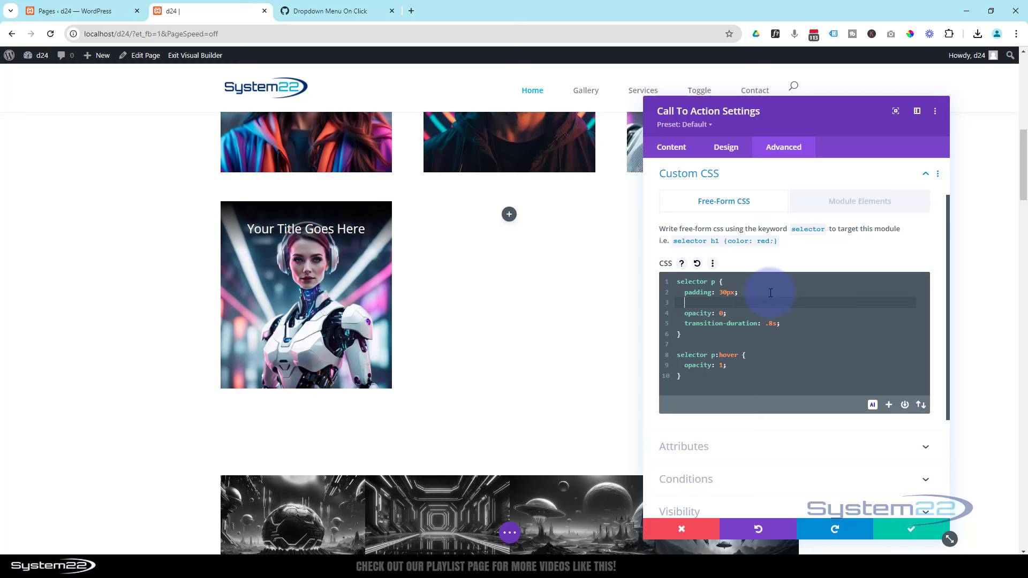
{"action": "type", "text": "padding-bottom:6"}
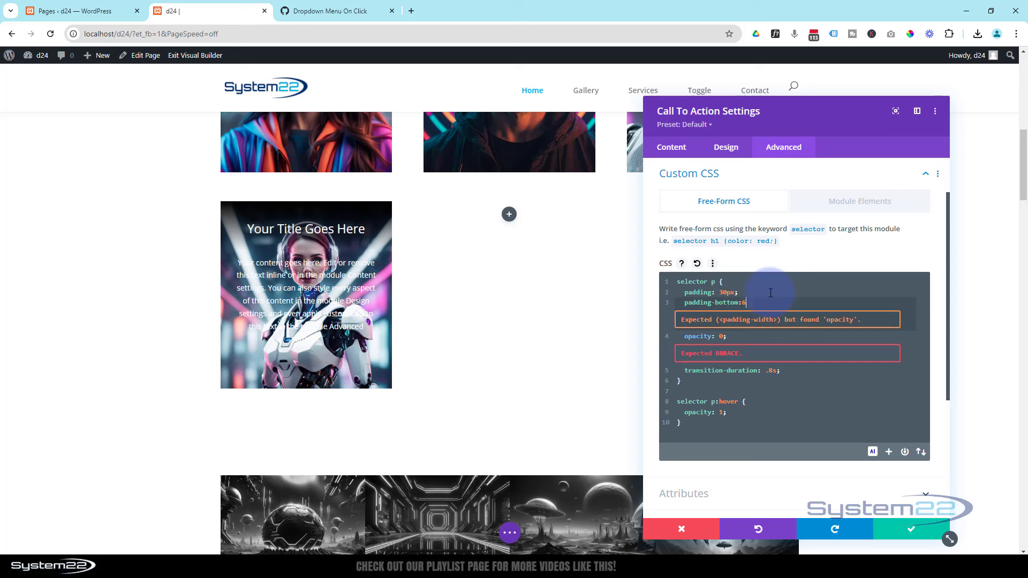
{"action": "type", "text": "x;"}
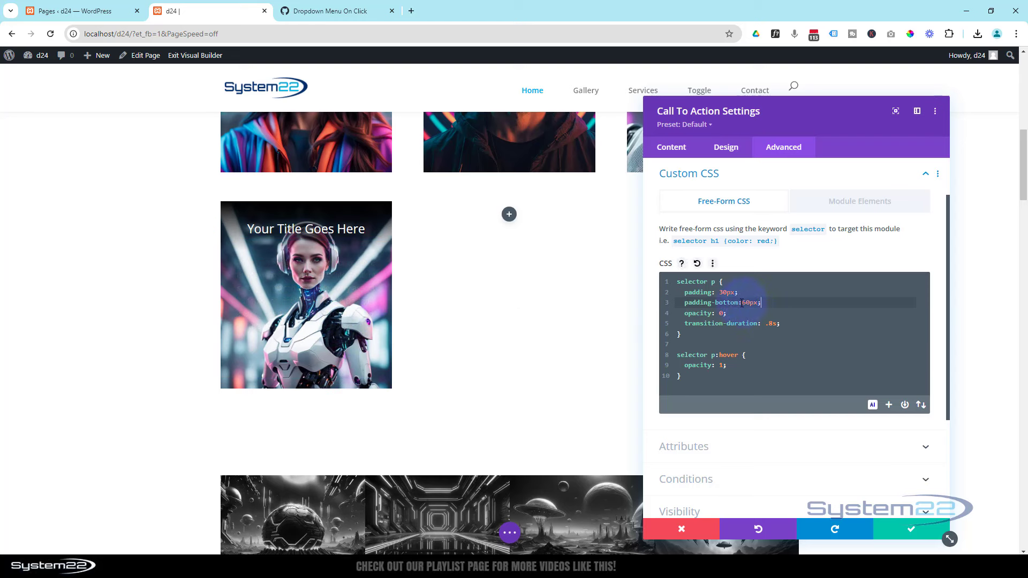
{"action": "left_click_drag", "start_coordinate": [743, 303], "coordinate": [758, 299]}
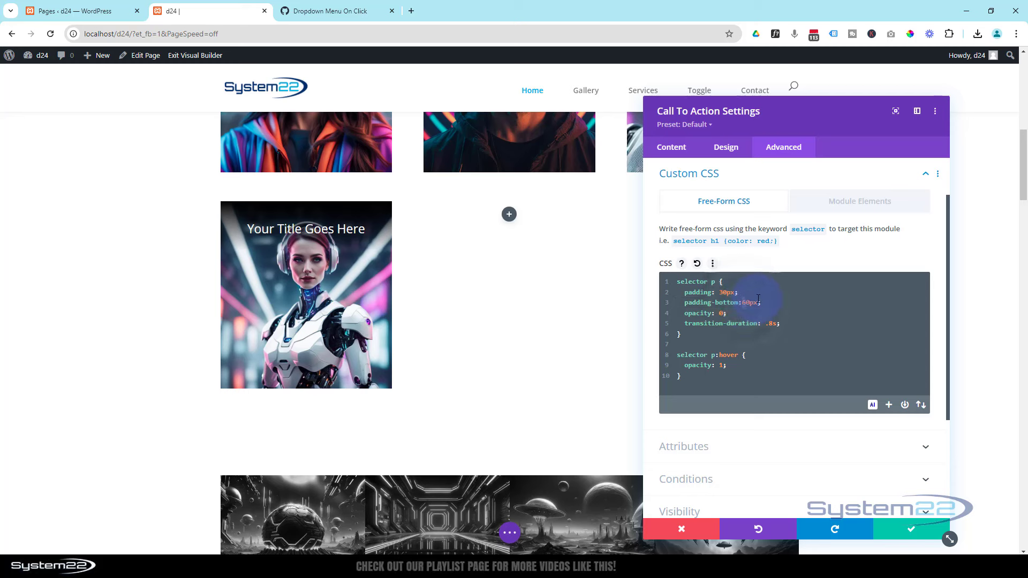
{"action": "type", "text": "7"}
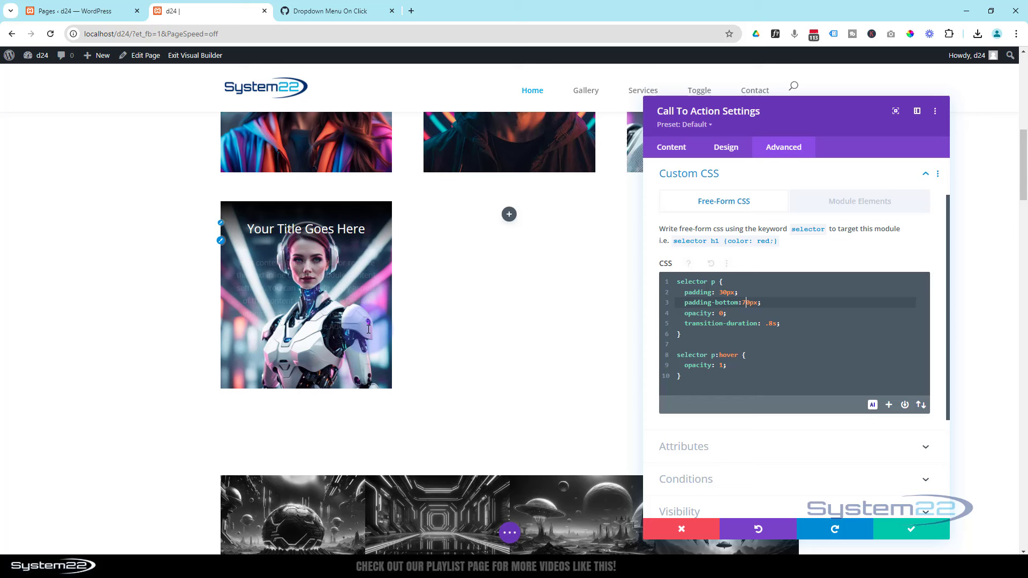
{"action": "mouse_move", "coordinate": [221, 232]}
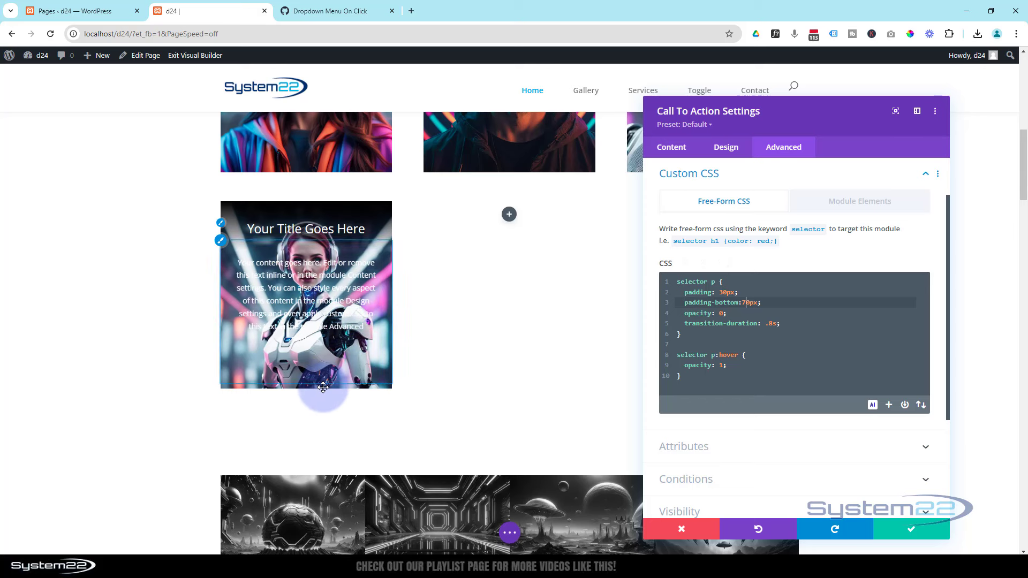
{"action": "mouse_move", "coordinate": [326, 382]}
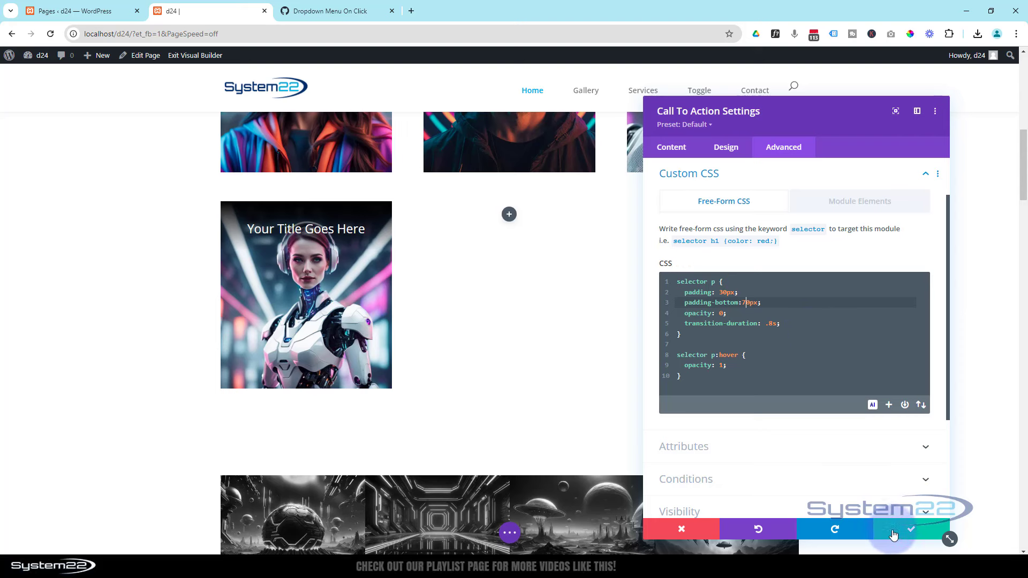
Save the card settings, duplicate the robot card, and drag the copy into the middle column.
{"action": "left_click", "coordinate": [909, 529]}
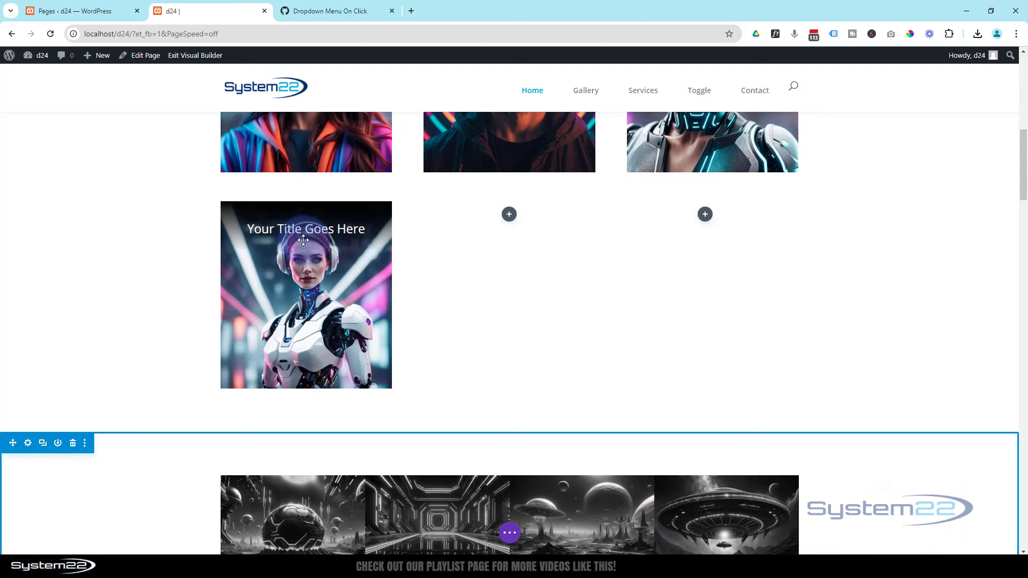
{"action": "mouse_move", "coordinate": [286, 234]}
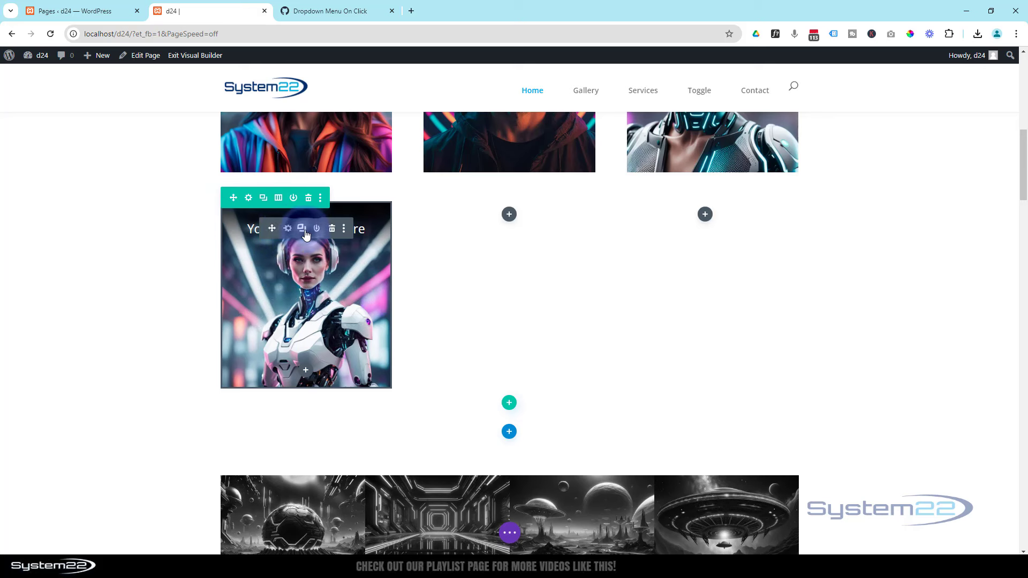
{"action": "left_click", "coordinate": [304, 231]}
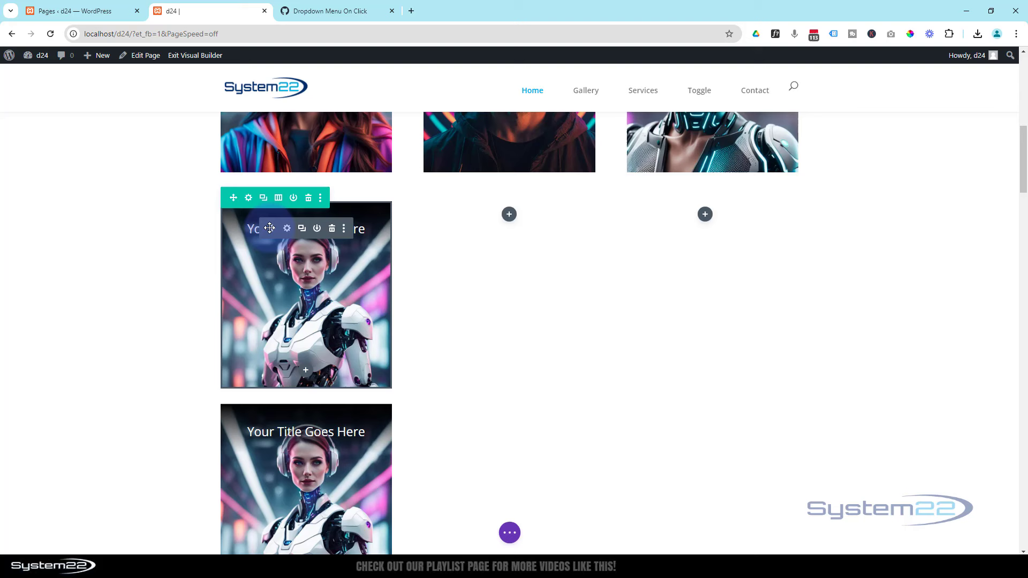
{"action": "left_click_drag", "start_coordinate": [272, 228], "coordinate": [502, 222]}
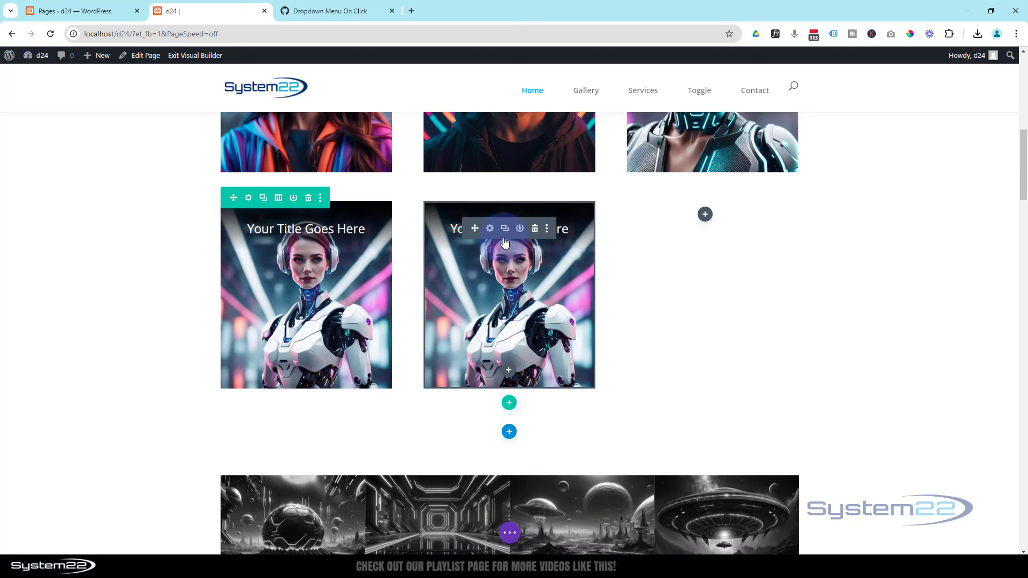
Replace the middle card's background image with the photo of the smiling man in a neon studio.
{"action": "left_click", "coordinate": [490, 231]}
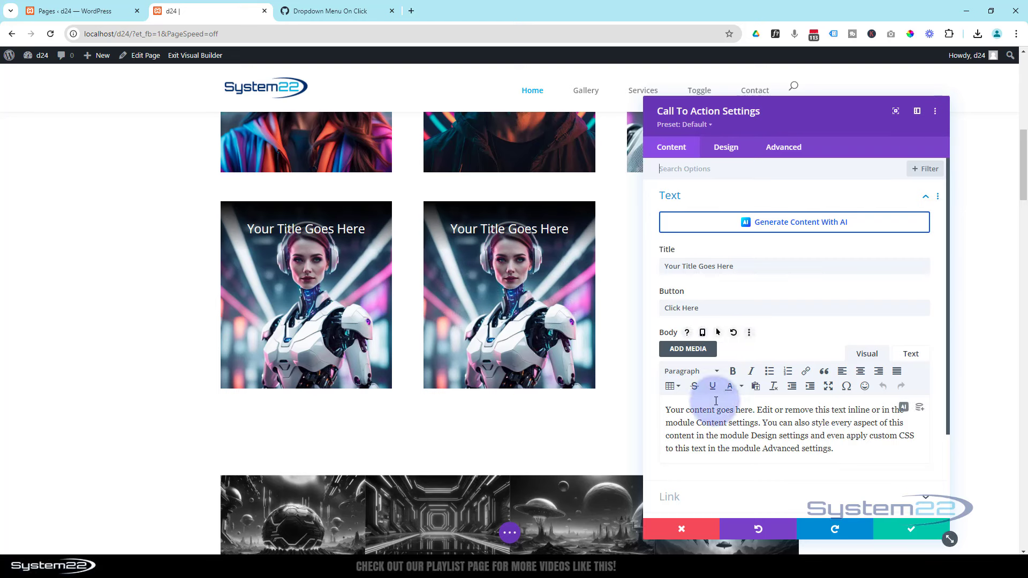
{"action": "scroll", "coordinate": [715, 401], "scroll_direction": "down", "scroll_amount": 2}
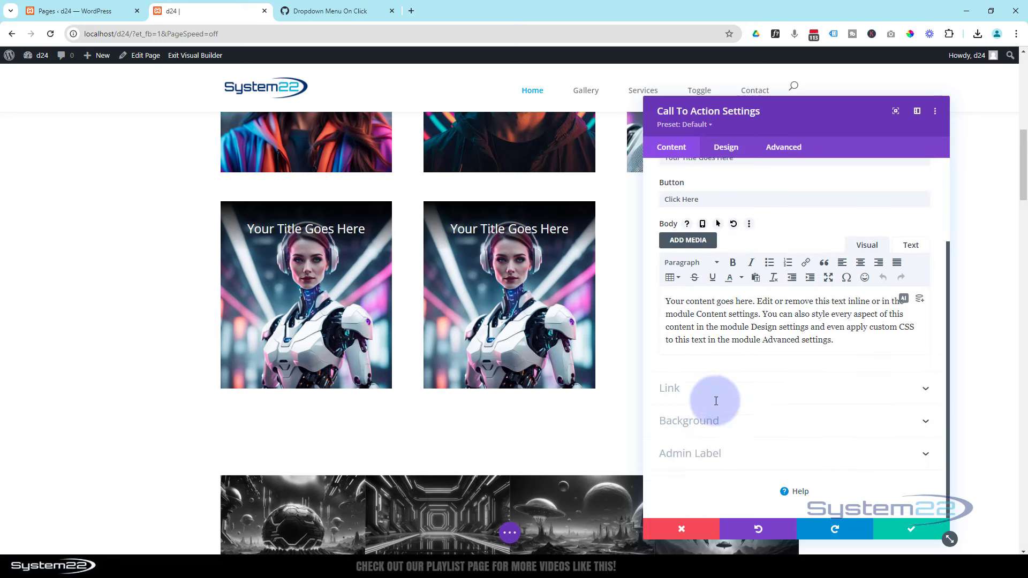
{"action": "left_click", "coordinate": [748, 420]}
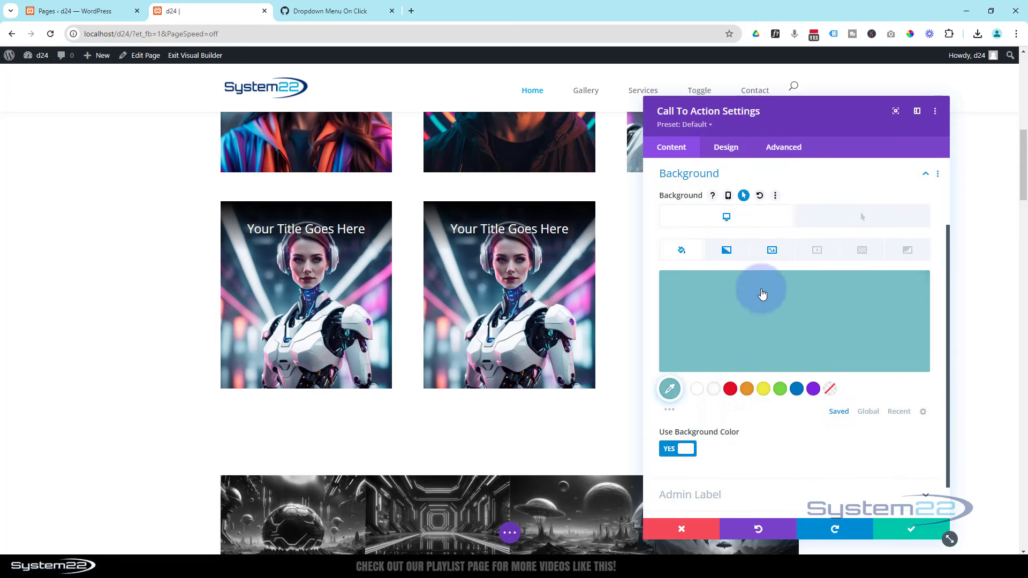
{"action": "left_click", "coordinate": [776, 256]}
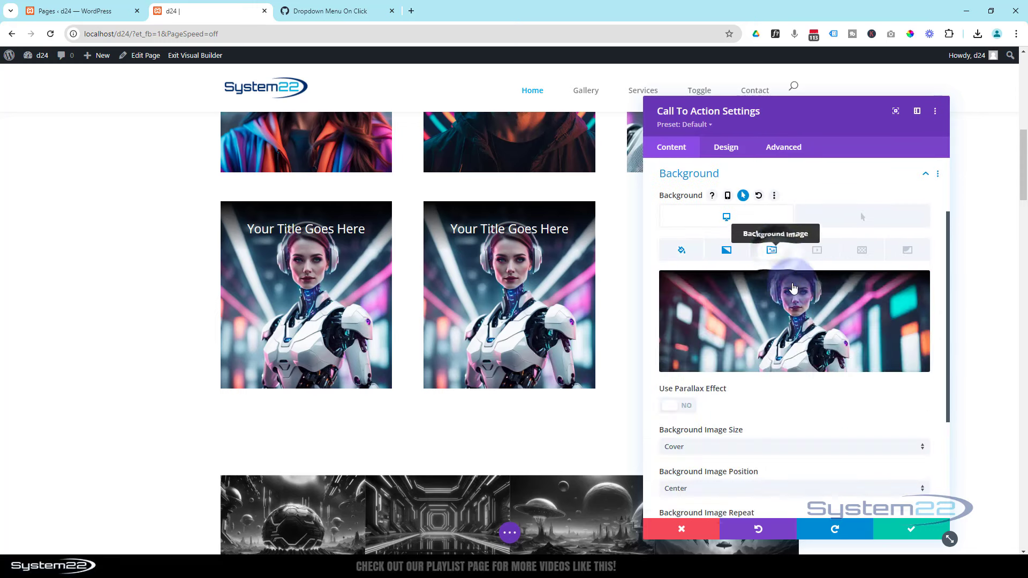
{"action": "left_click", "coordinate": [800, 317]}
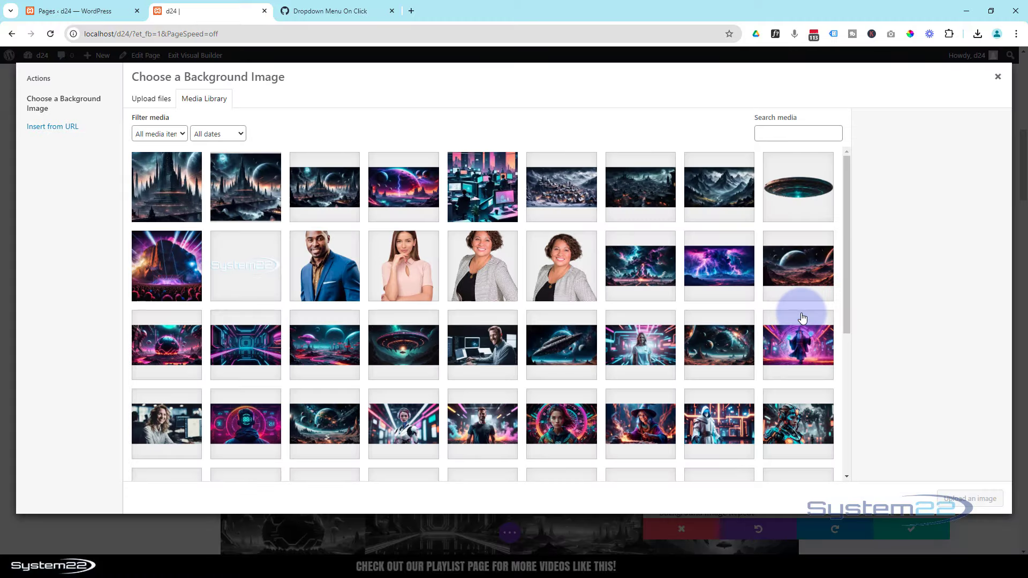
{"action": "left_click", "coordinate": [482, 430]}
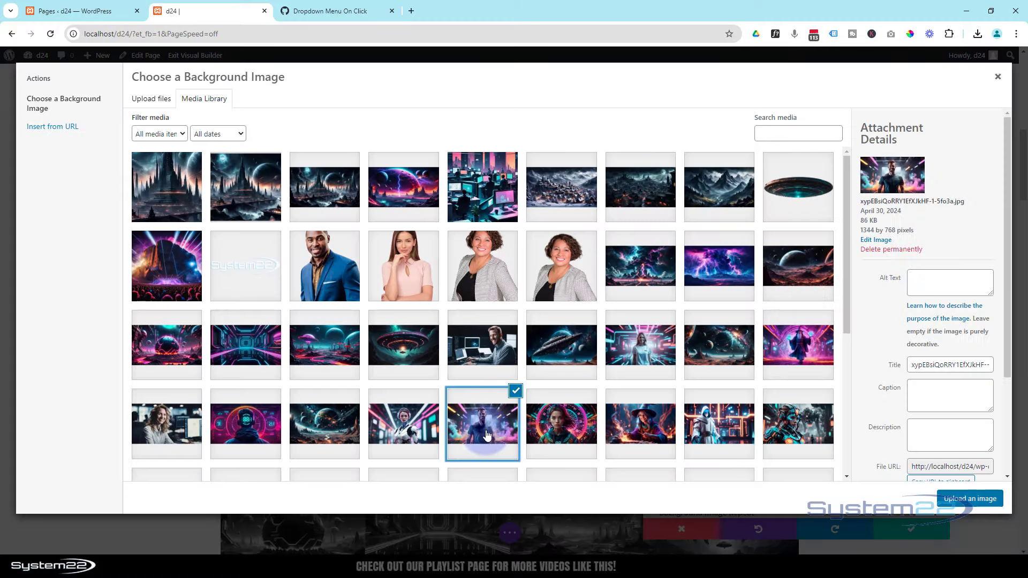
{"action": "left_click", "coordinate": [977, 500]}
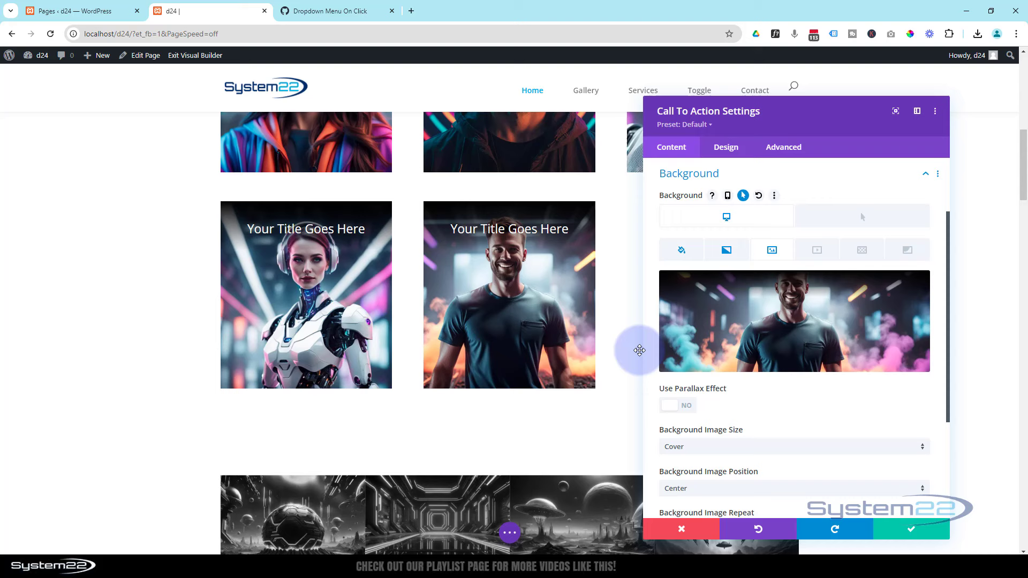
Close the card settings, save the page, and exit the Visual Builder.
{"action": "left_click", "coordinate": [913, 530]}
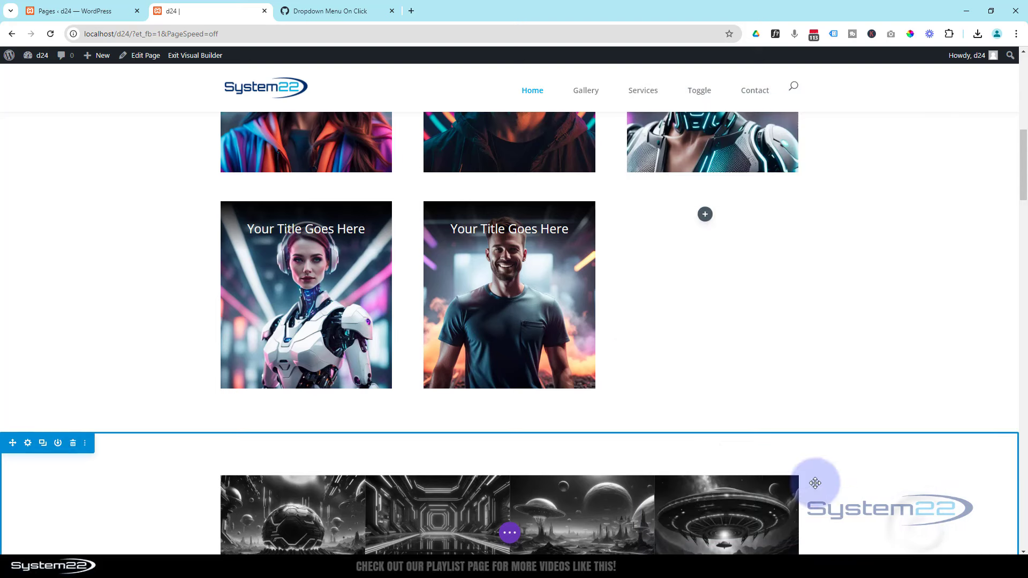
{"action": "left_click", "coordinate": [510, 534]}
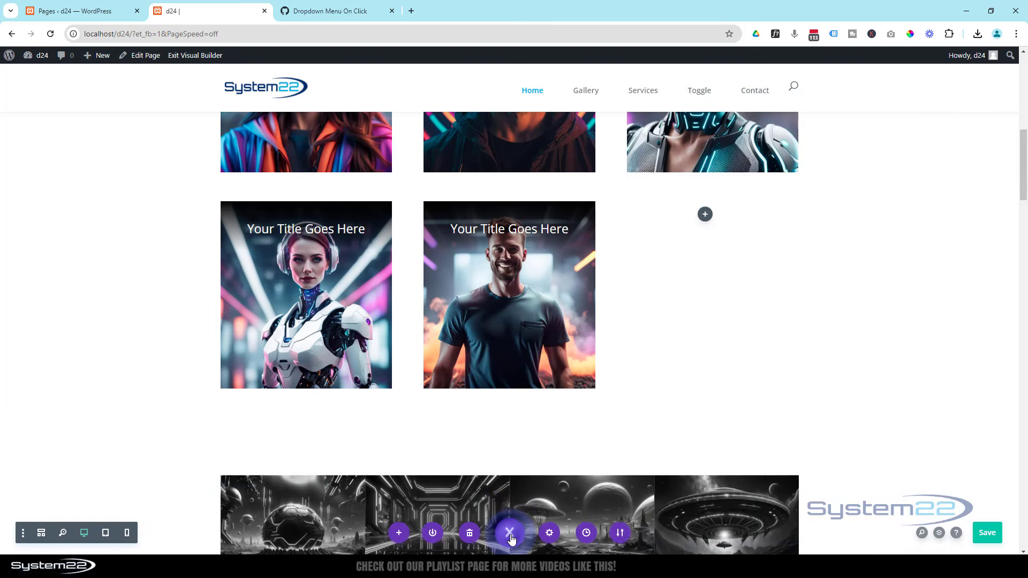
{"action": "left_click", "coordinate": [987, 532]}
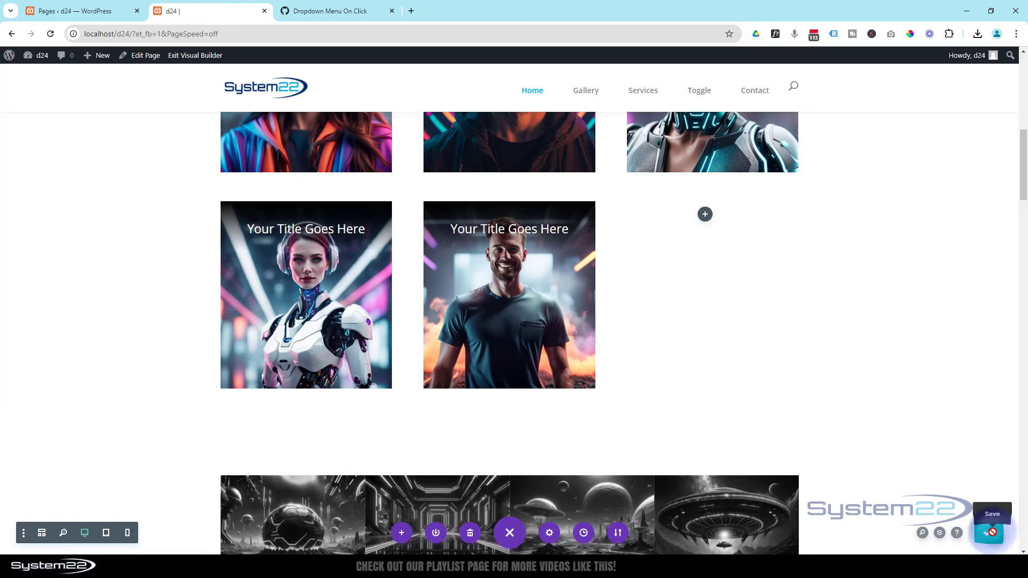
{"action": "left_click", "coordinate": [196, 57]}
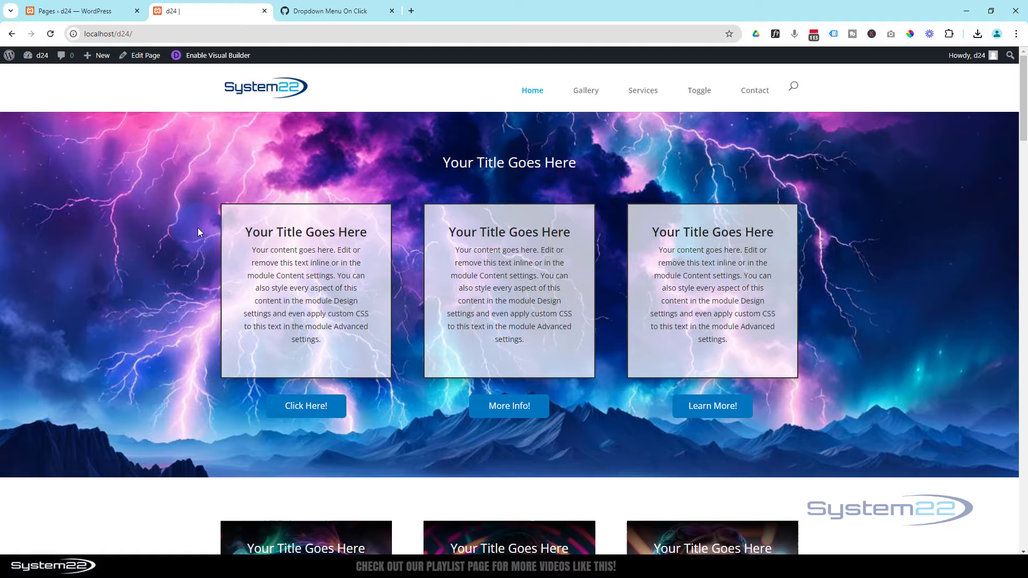
Hover the robot woman and smiling man cards to confirm each darkens and reveals its text.
{"action": "scroll", "coordinate": [198, 230], "scroll_direction": "down", "scroll_amount": 9}
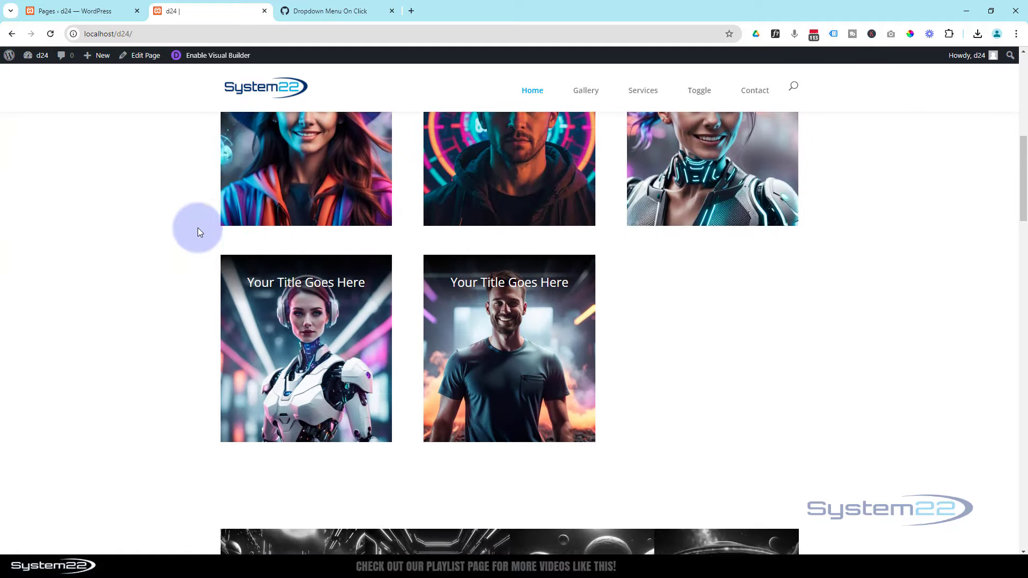
{"action": "scroll", "coordinate": [198, 231], "scroll_direction": "down", "scroll_amount": 1}
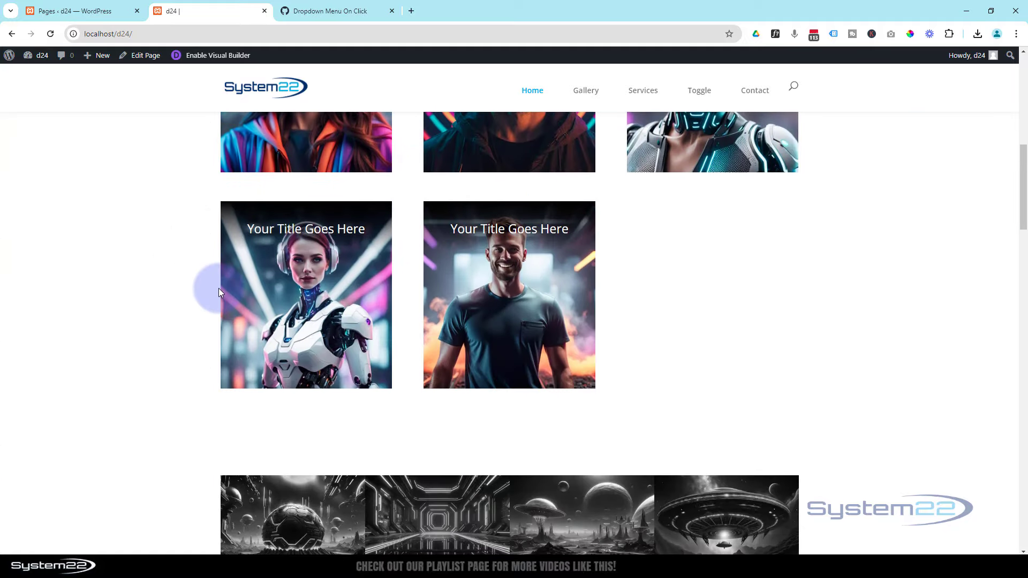
{"action": "mouse_move", "coordinate": [223, 290]}
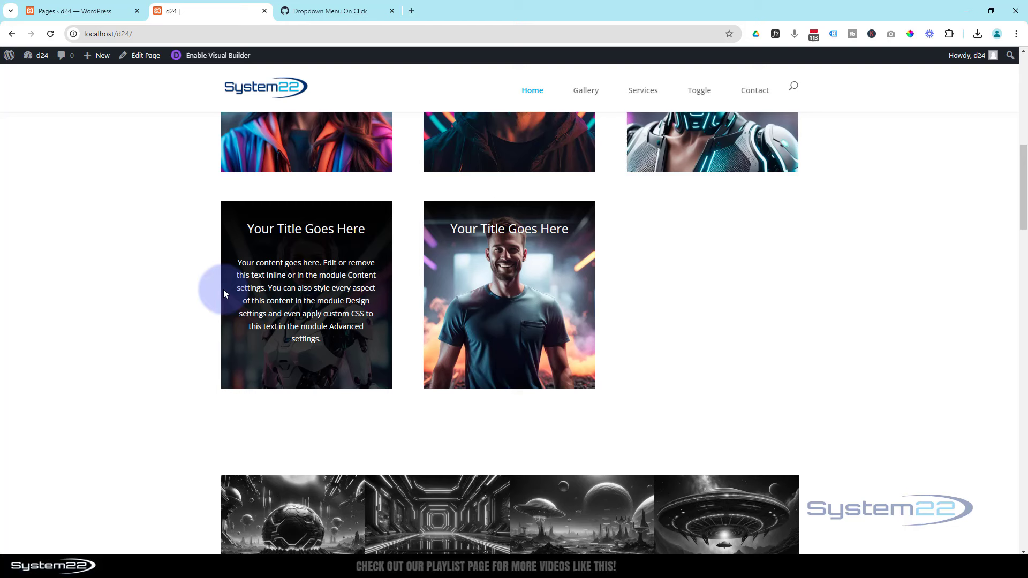
{"action": "mouse_move", "coordinate": [447, 295]}
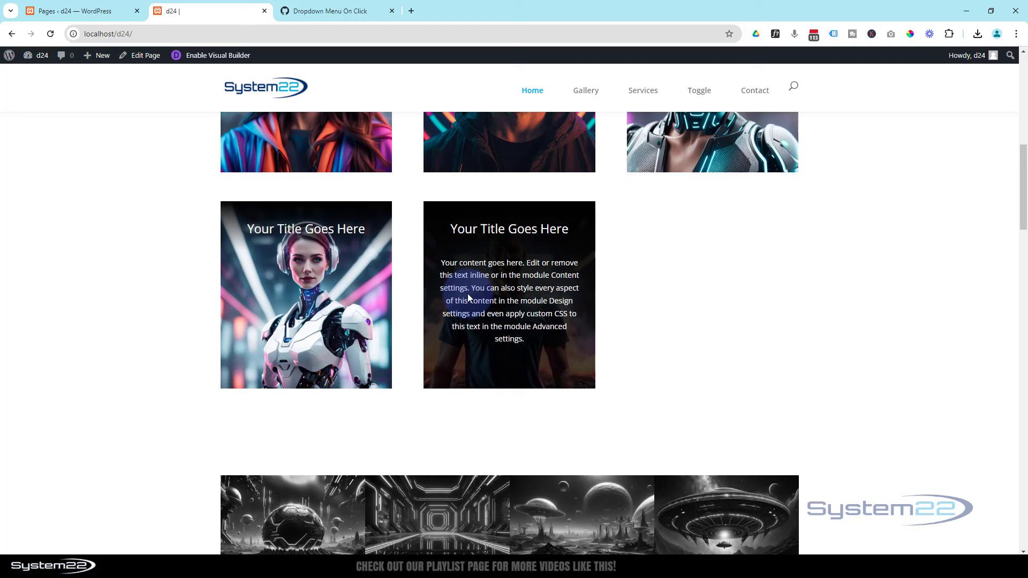
{"action": "mouse_move", "coordinate": [351, 296]}
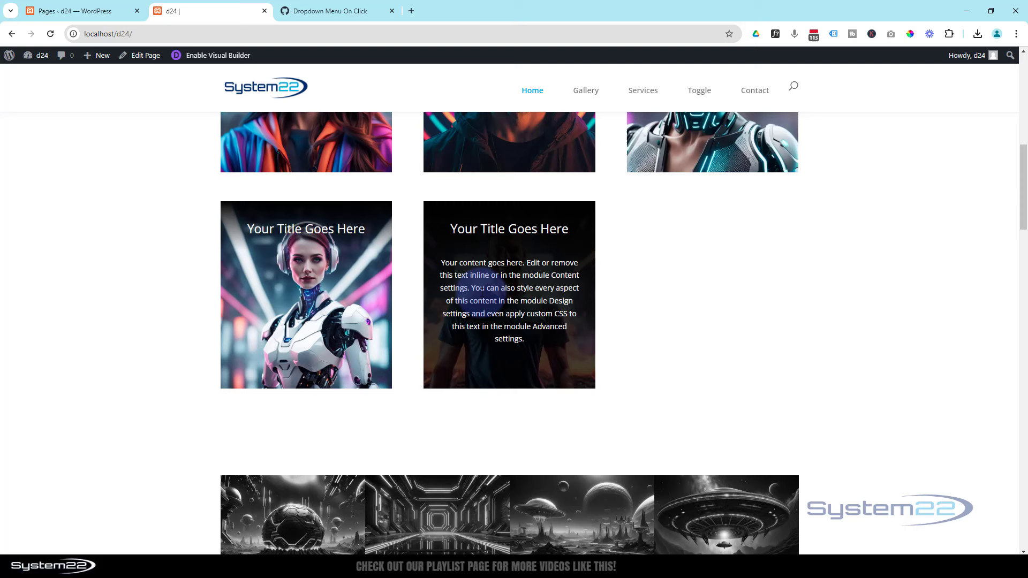
{"action": "scroll", "coordinate": [809, 321], "scroll_direction": "up", "scroll_amount": 3}
{"action": "scroll", "coordinate": [813, 330], "scroll_direction": "up", "scroll_amount": 2}
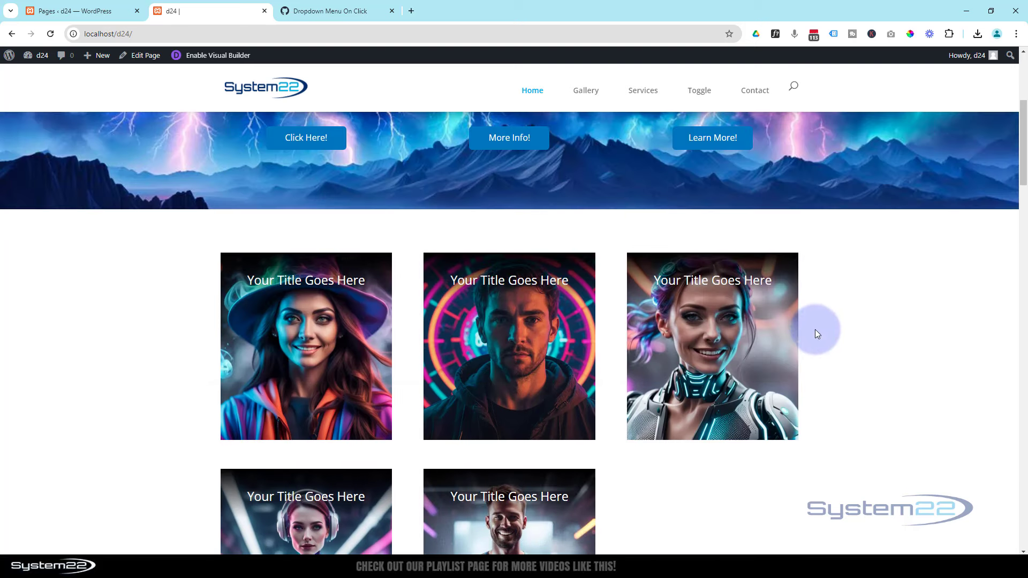
{"action": "mouse_move", "coordinate": [759, 354]}
{"action": "mouse_move", "coordinate": [487, 348]}
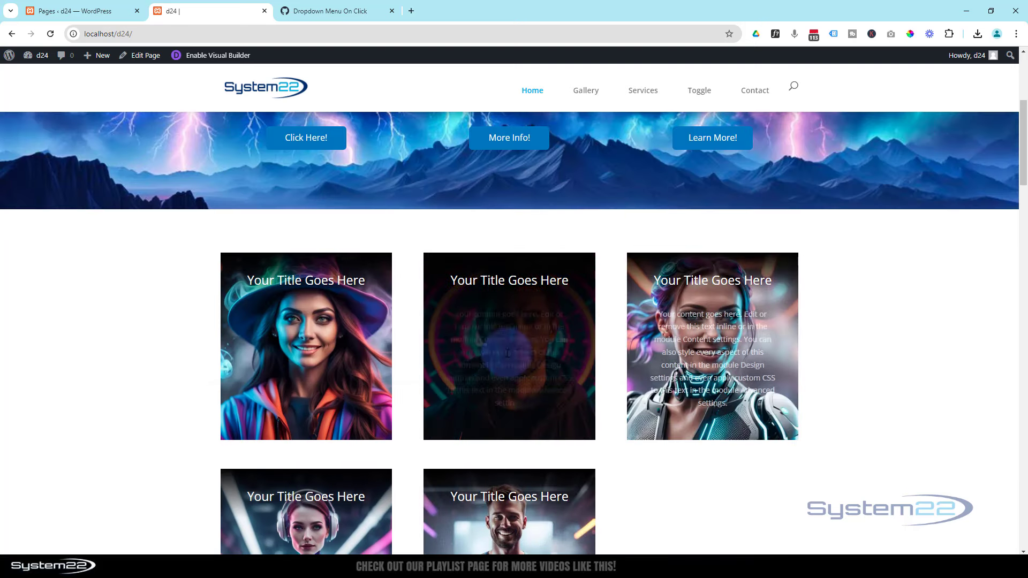
{"action": "mouse_move", "coordinate": [336, 352]}
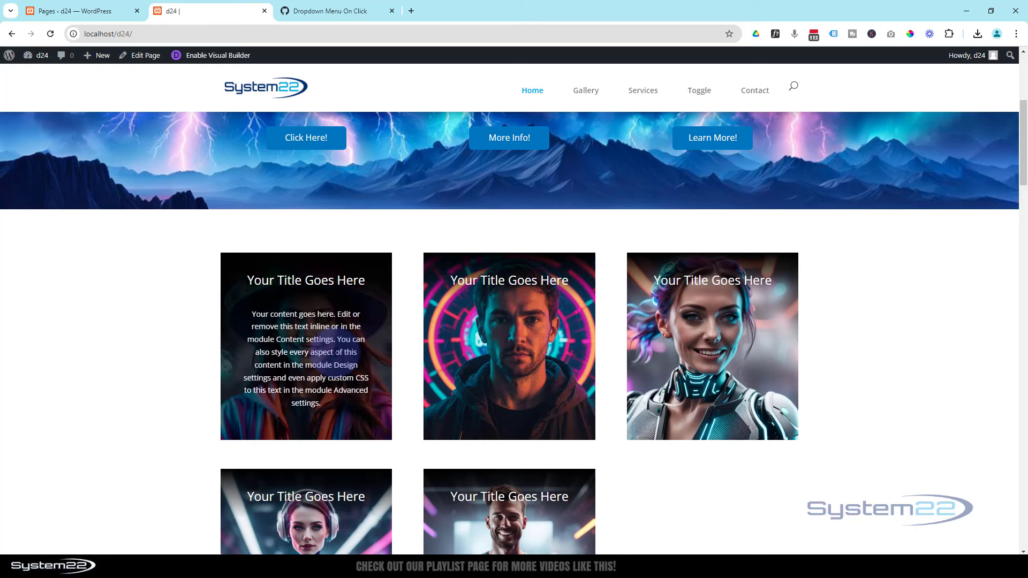
{"action": "scroll", "coordinate": [121, 347], "scroll_direction": "down", "scroll_amount": 4}
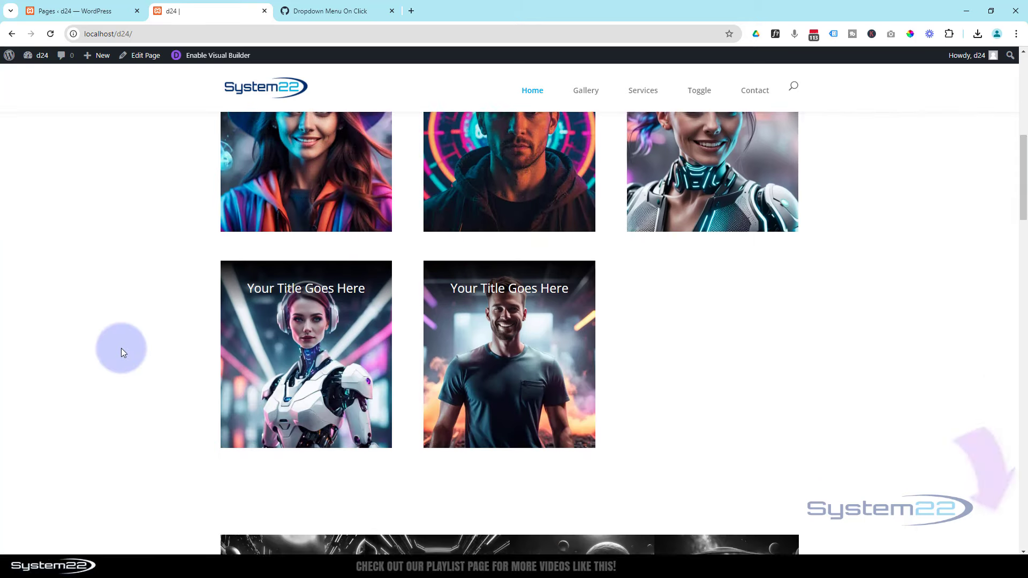
{"action": "mouse_move", "coordinate": [260, 349]}
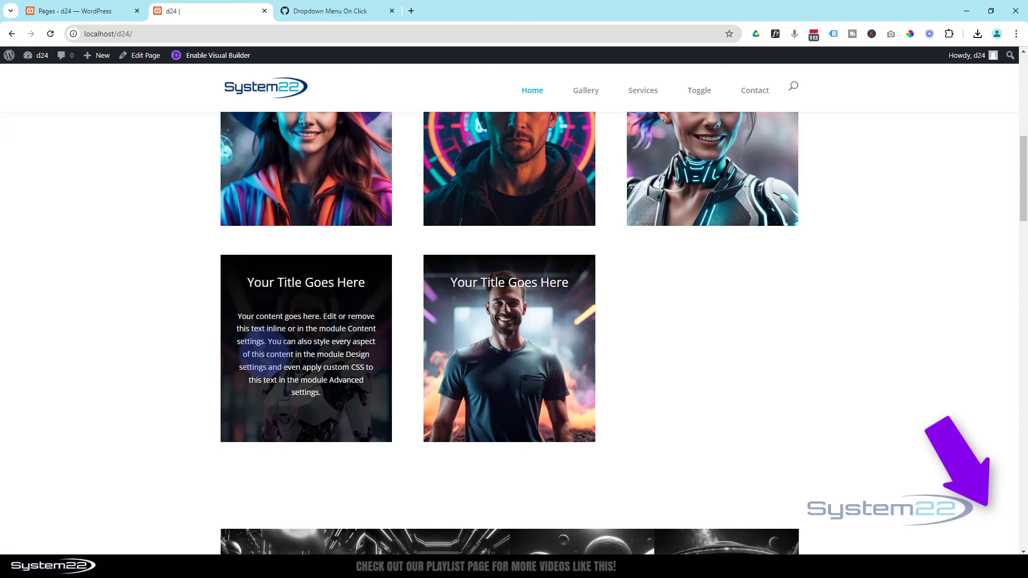
{"action": "mouse_move", "coordinate": [502, 366]}
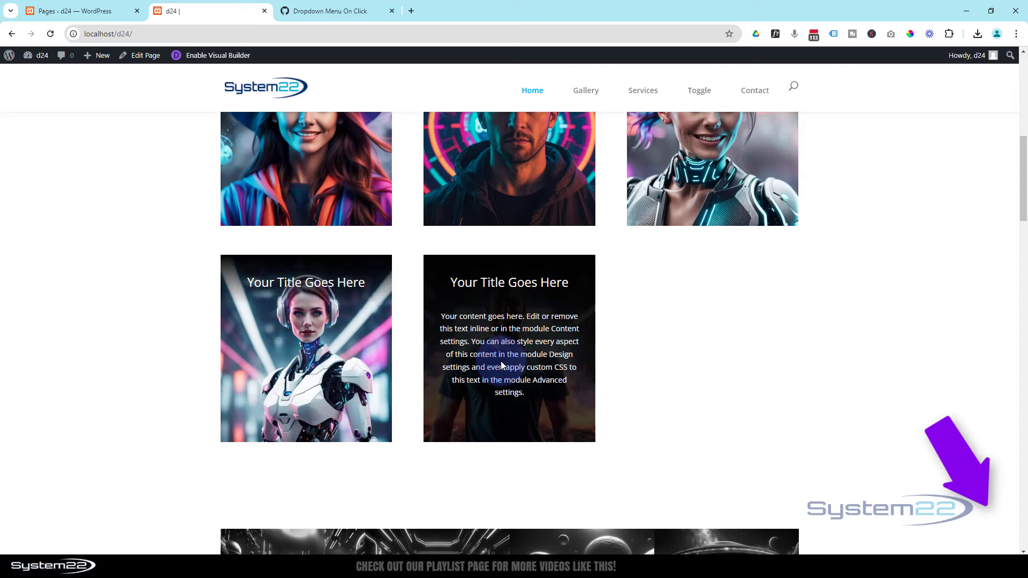
{"action": "scroll", "coordinate": [507, 365], "scroll_direction": "up", "scroll_amount": 3}
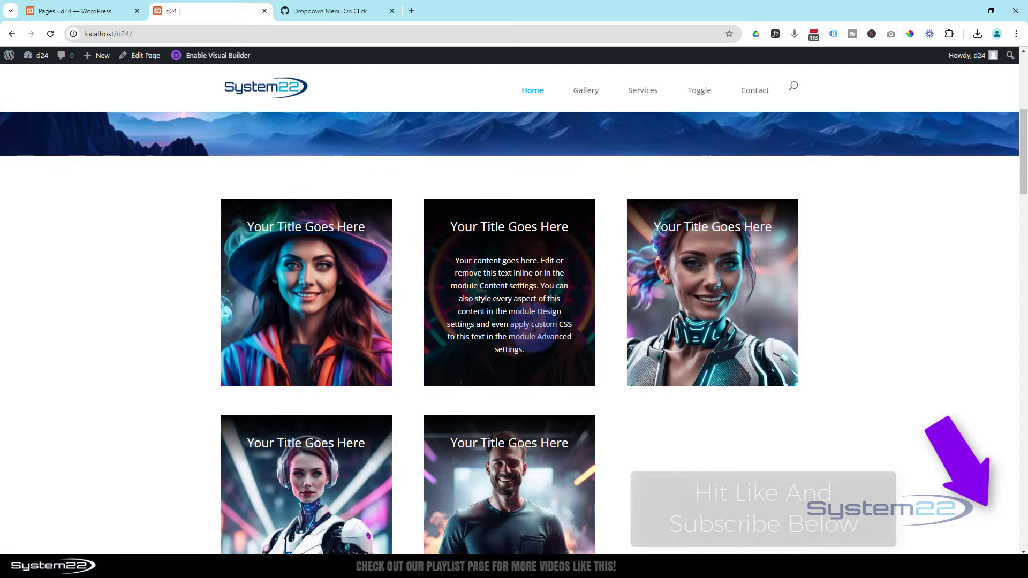
{"action": "mouse_move", "coordinate": [712, 329]}
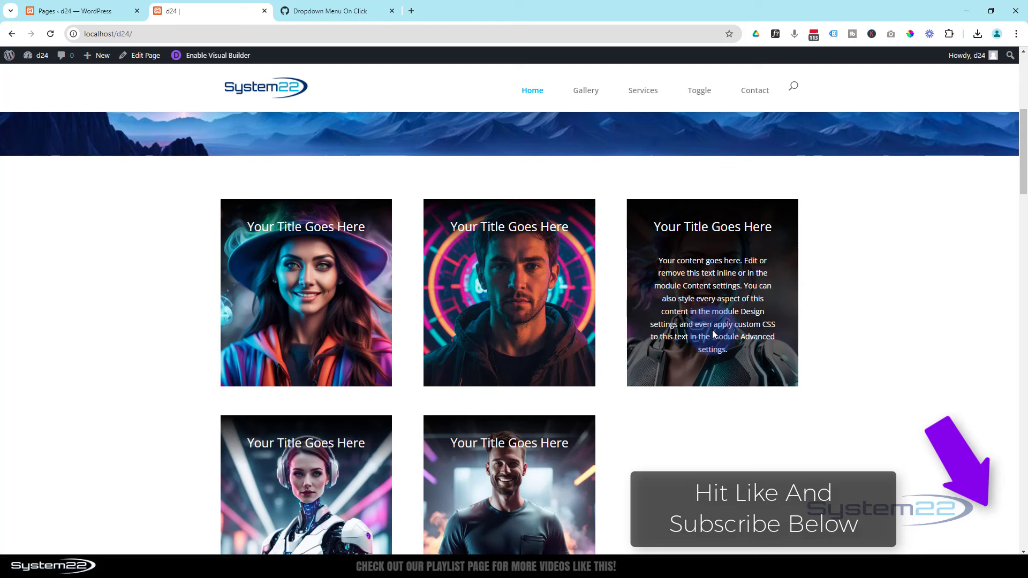
{"action": "mouse_move", "coordinate": [332, 331]}
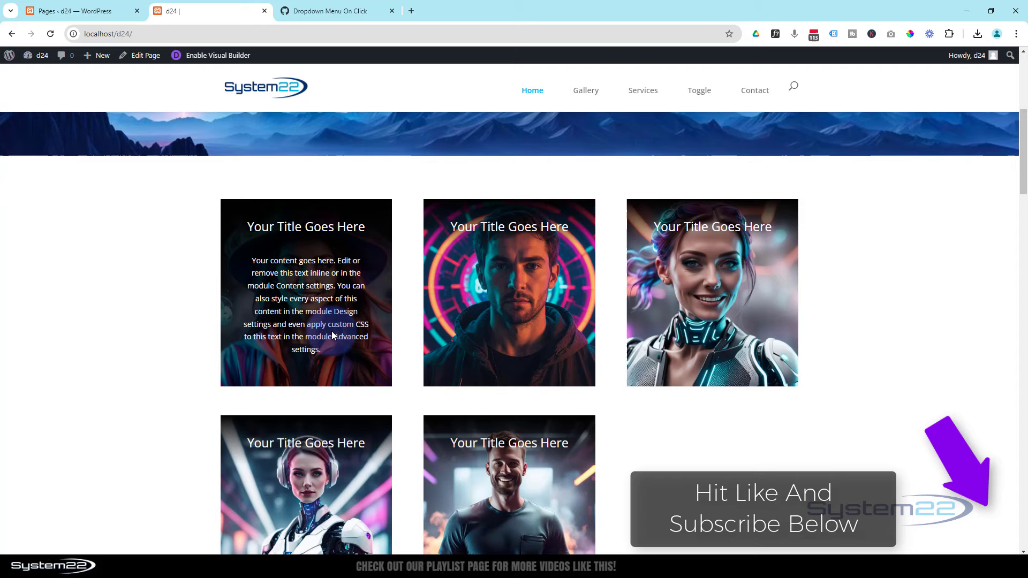
{"action": "mouse_move", "coordinate": [481, 322]}
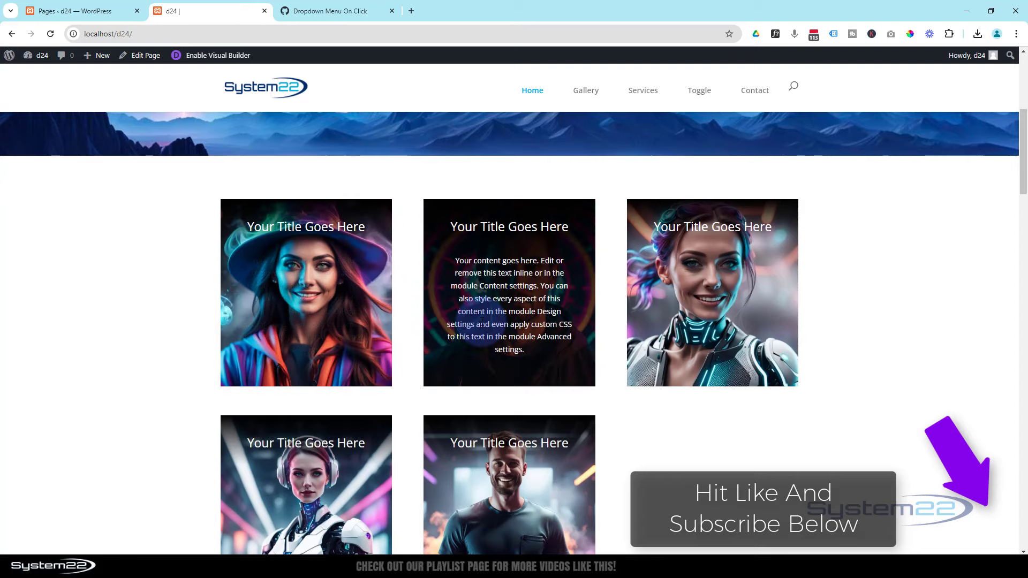
{"action": "mouse_move", "coordinate": [669, 320]}
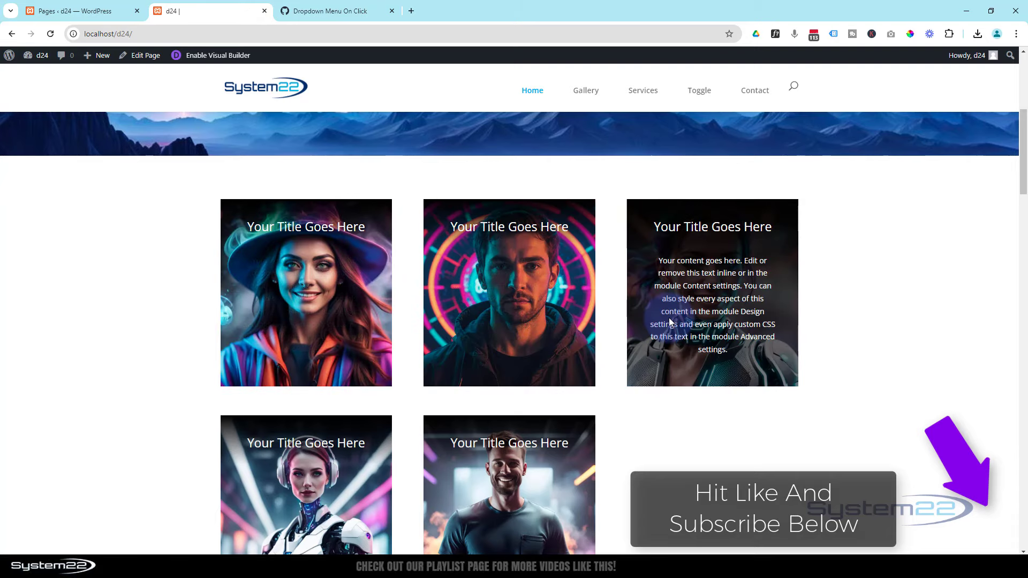